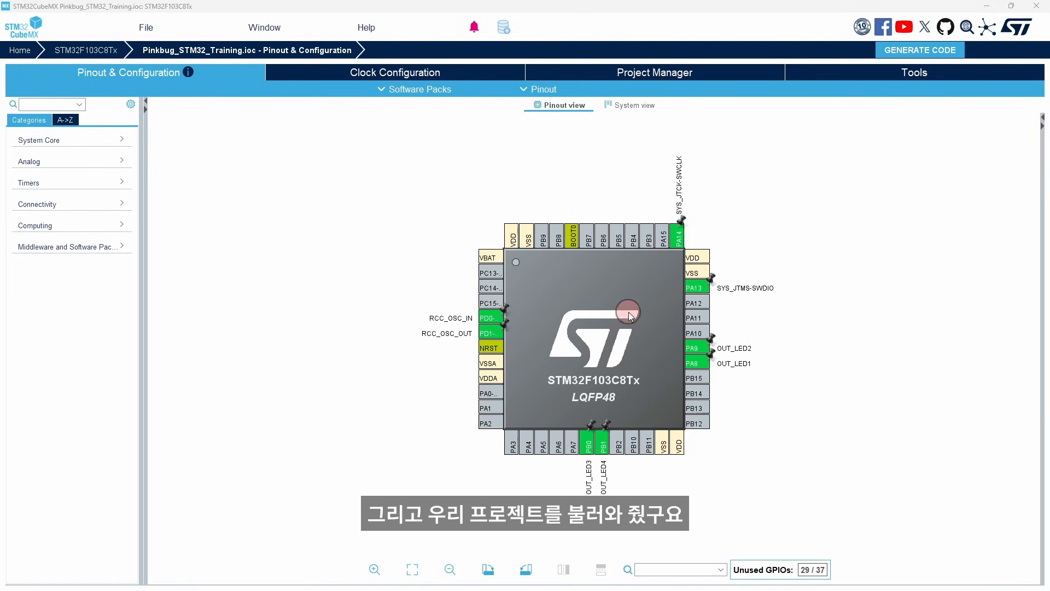
Assign pins PA4, PA5, PA6 and PA7 of the STM32F103C8Tx as GPIO_Input.
scroll(622, 420, up, 3)
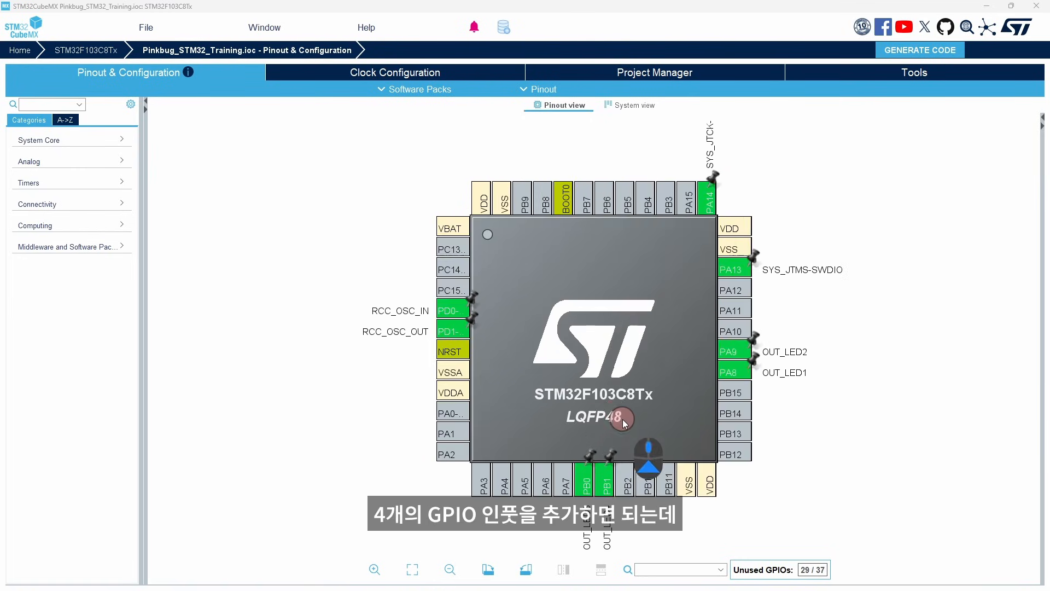
drag(610, 400, 617, 362)
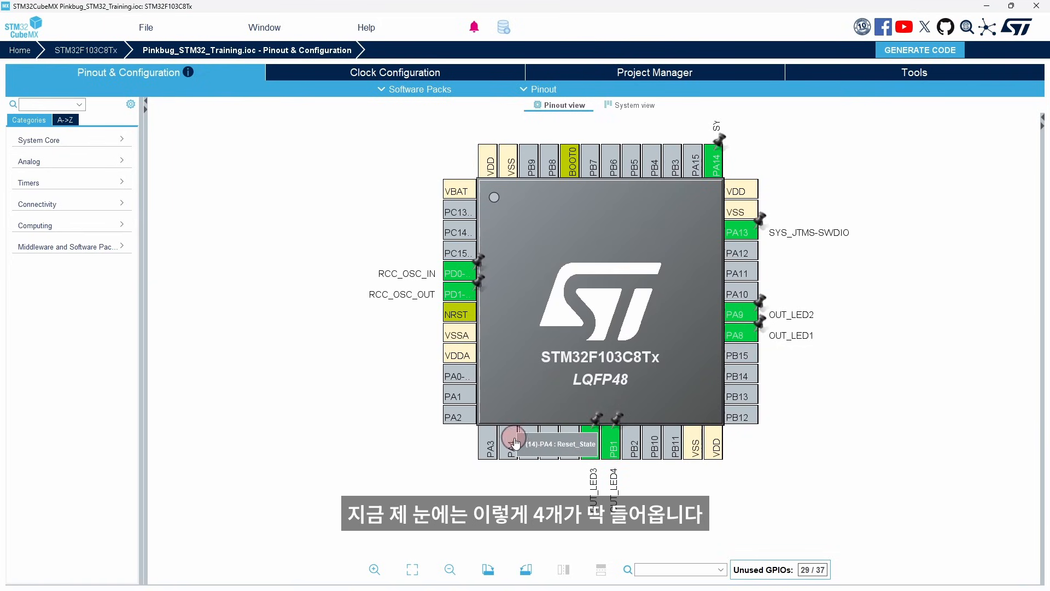
scroll(558, 437, up, 2)
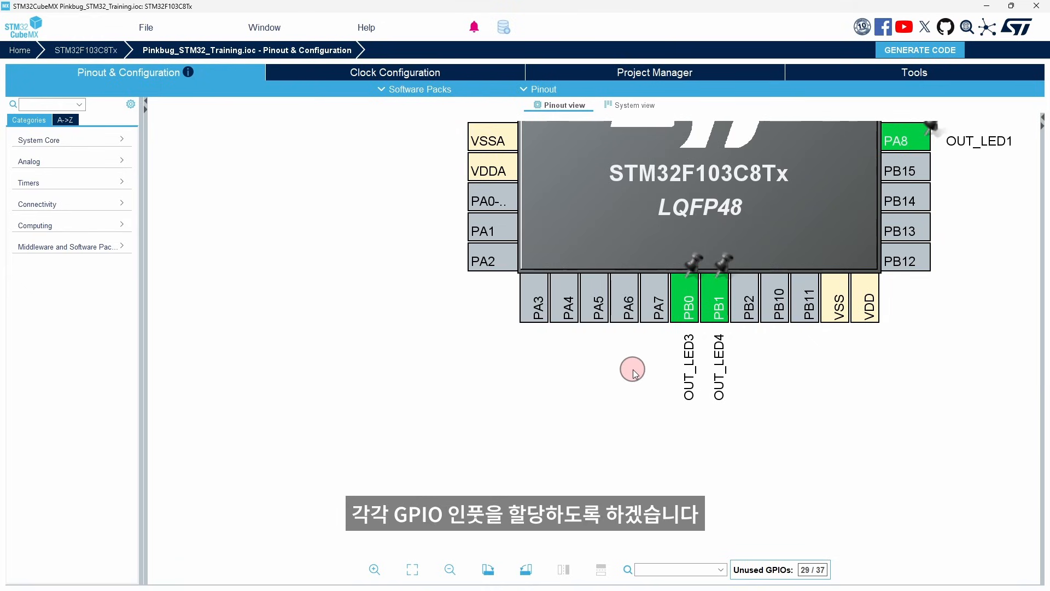
click(559, 320)
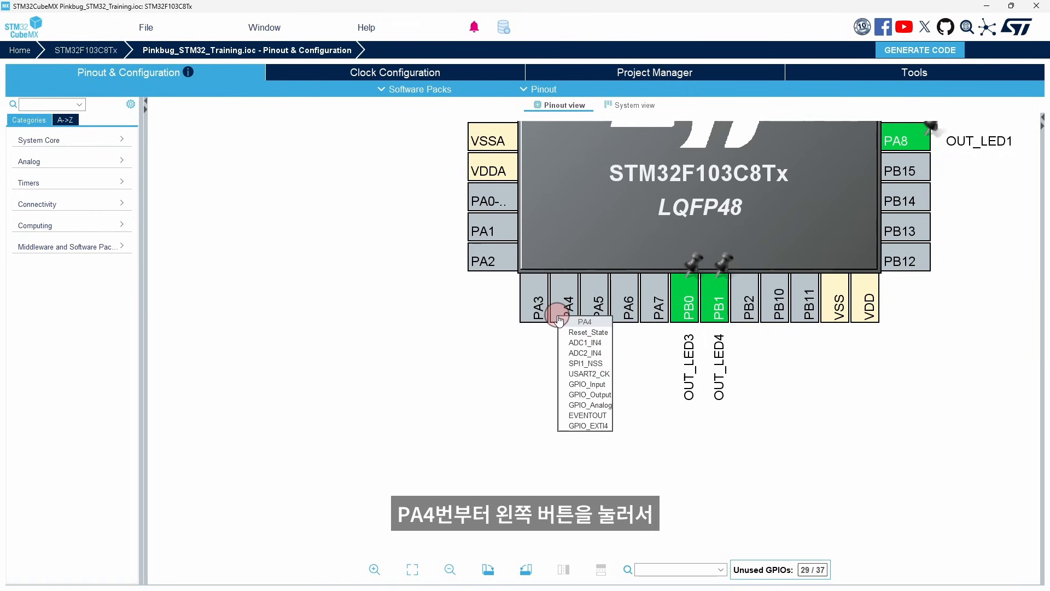
click(596, 384)
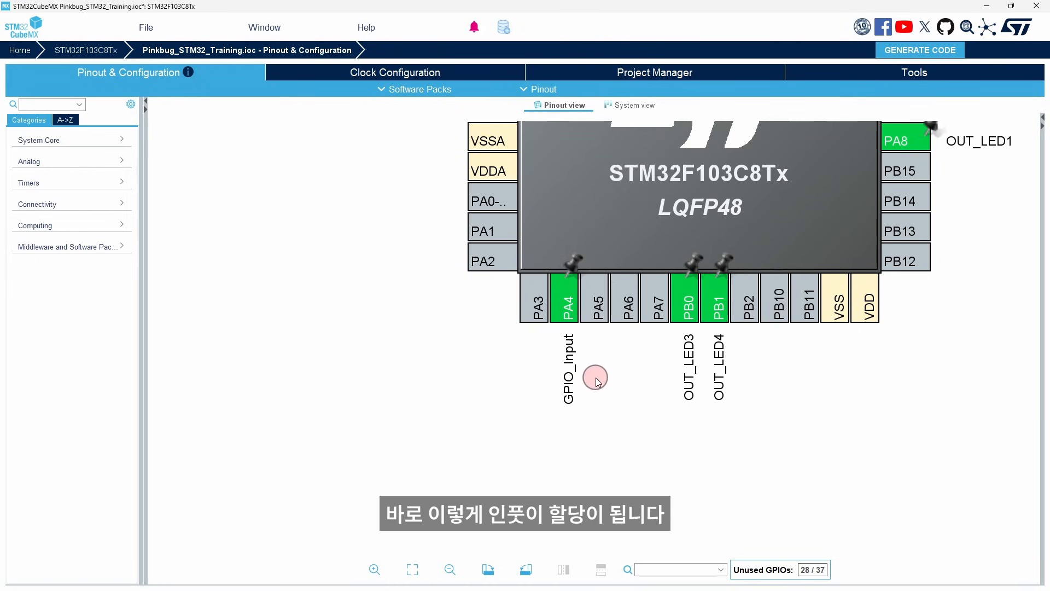
click(596, 314)
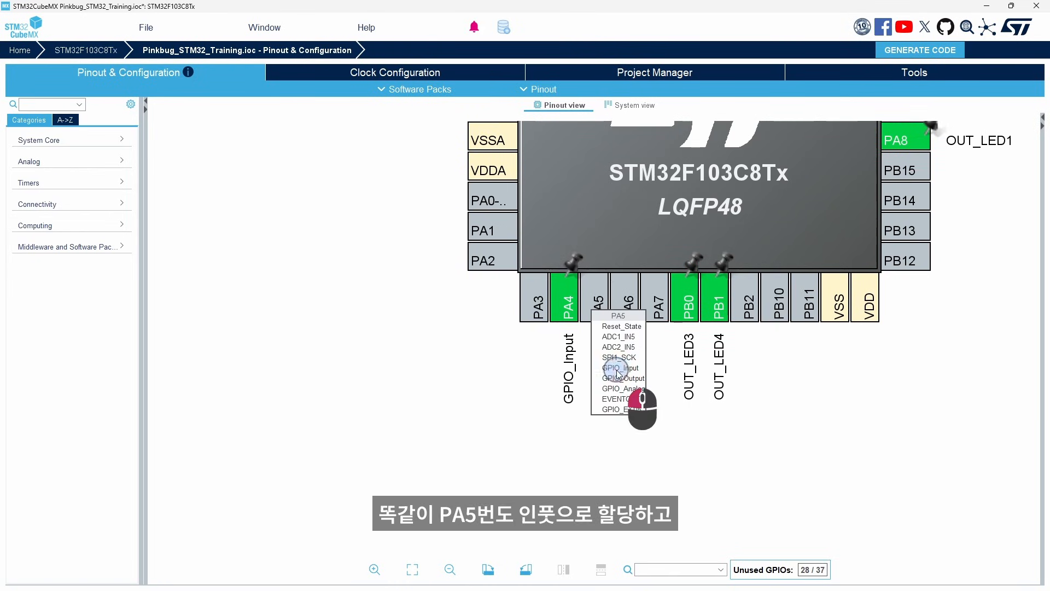
click(620, 368)
click(628, 301)
click(651, 368)
click(648, 302)
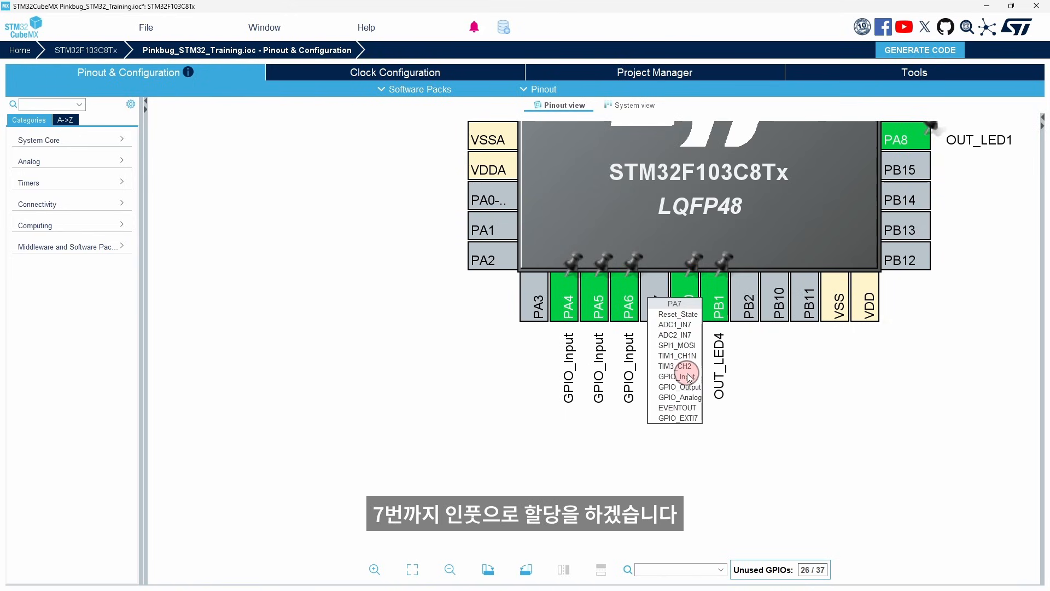
click(686, 376)
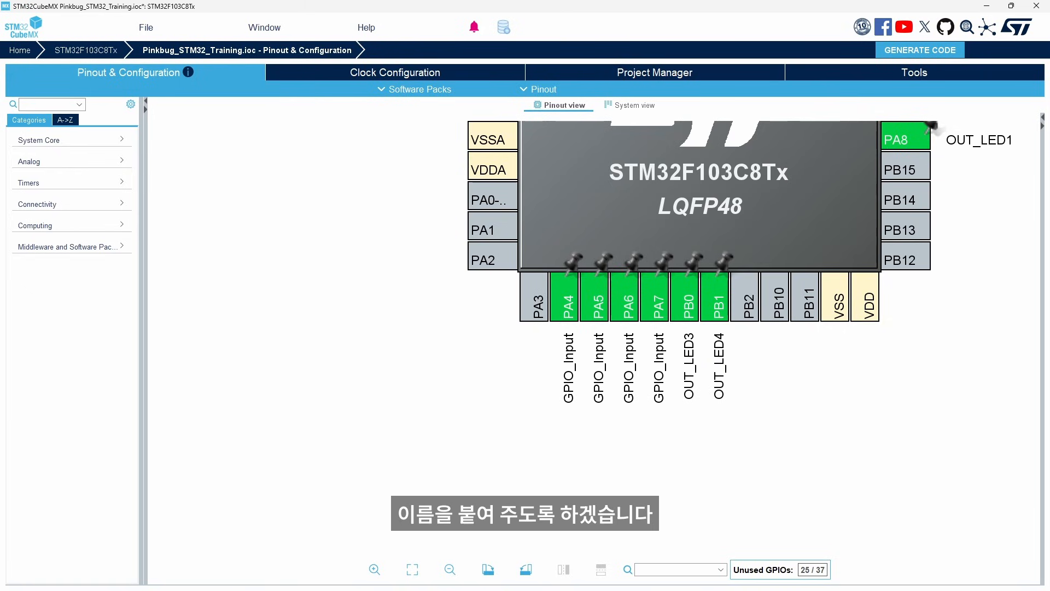
Give pin PA4 the user label IO_IN_SW1.
click(568, 311)
right_click(570, 316)
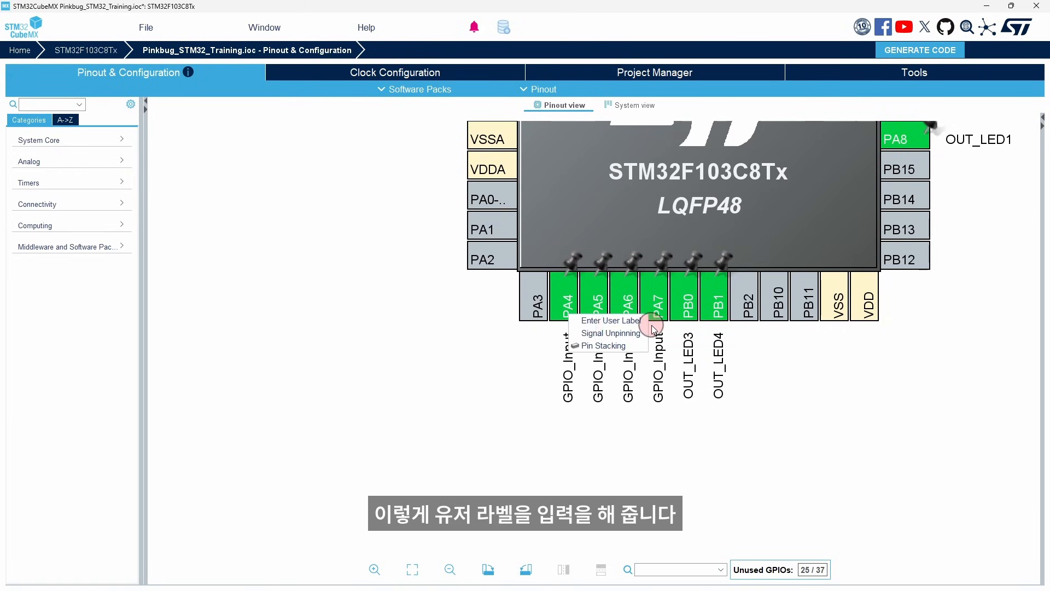
click(607, 321)
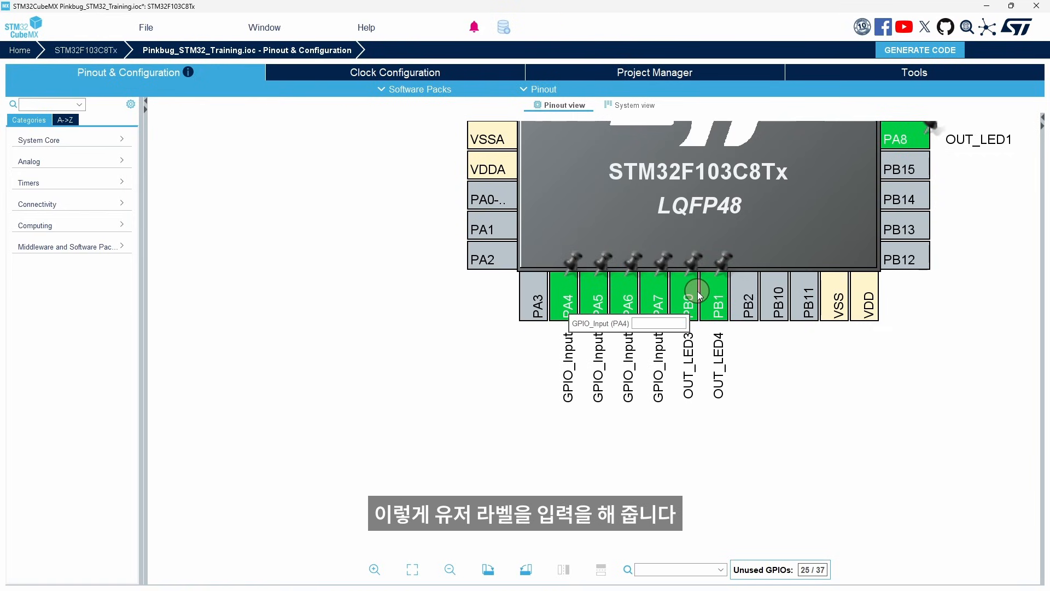
click(647, 322)
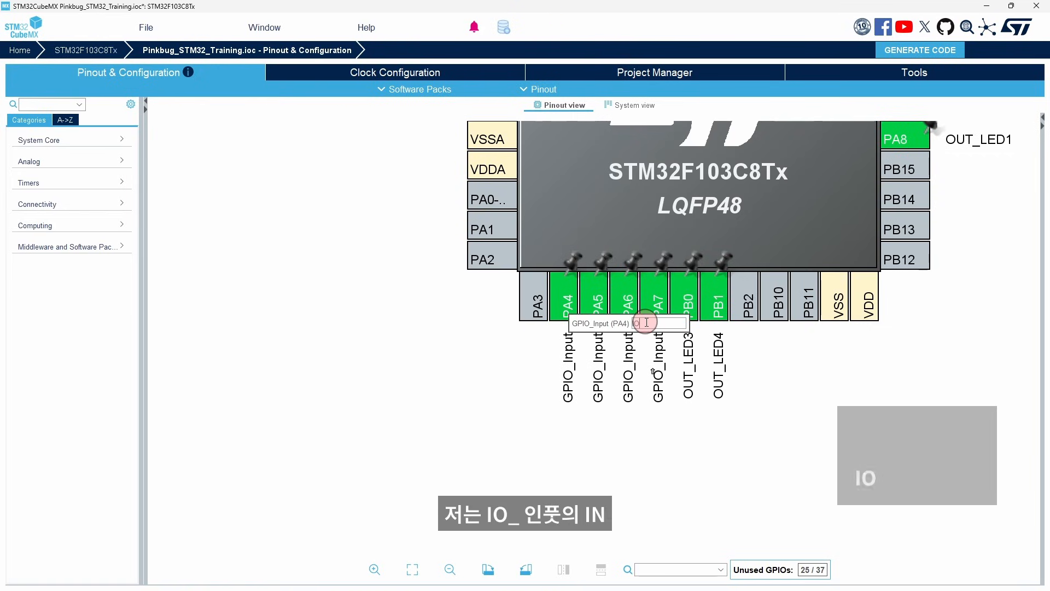
text(IO_IN)
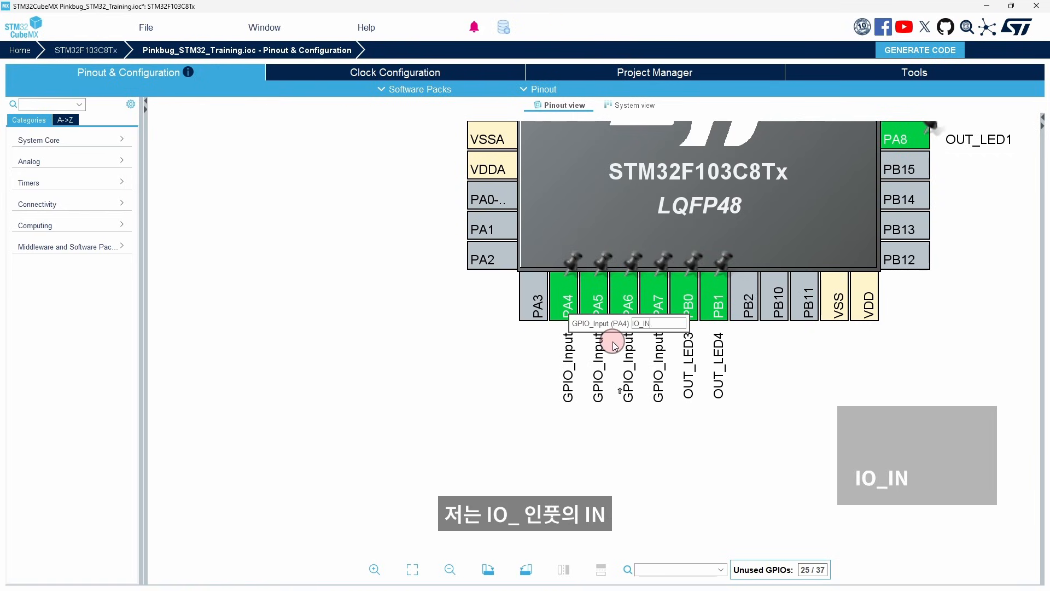
text(_S)
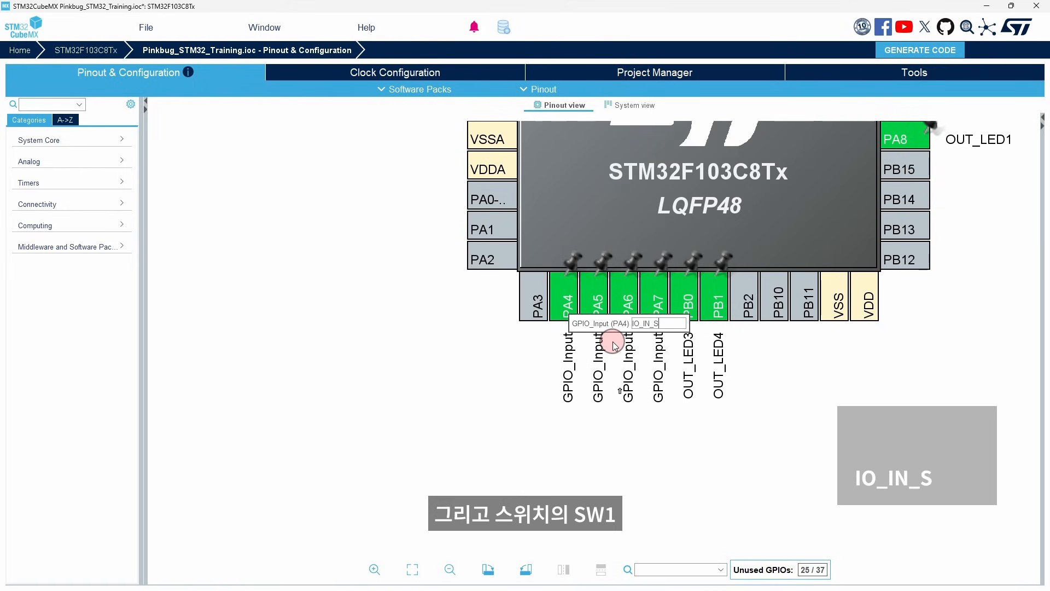
text(W0)
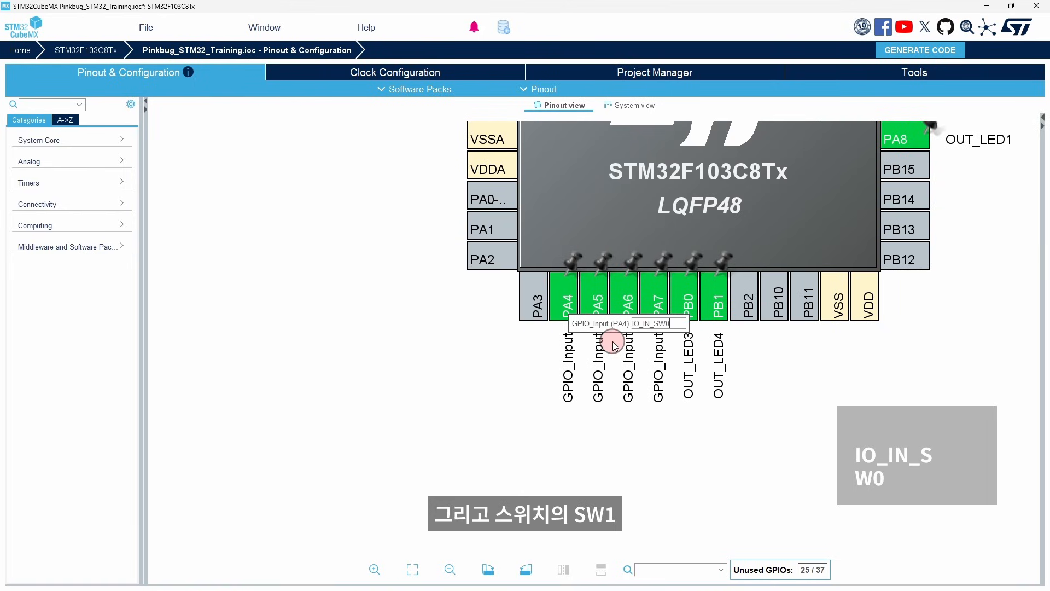
key(BackSpace)
text(1)
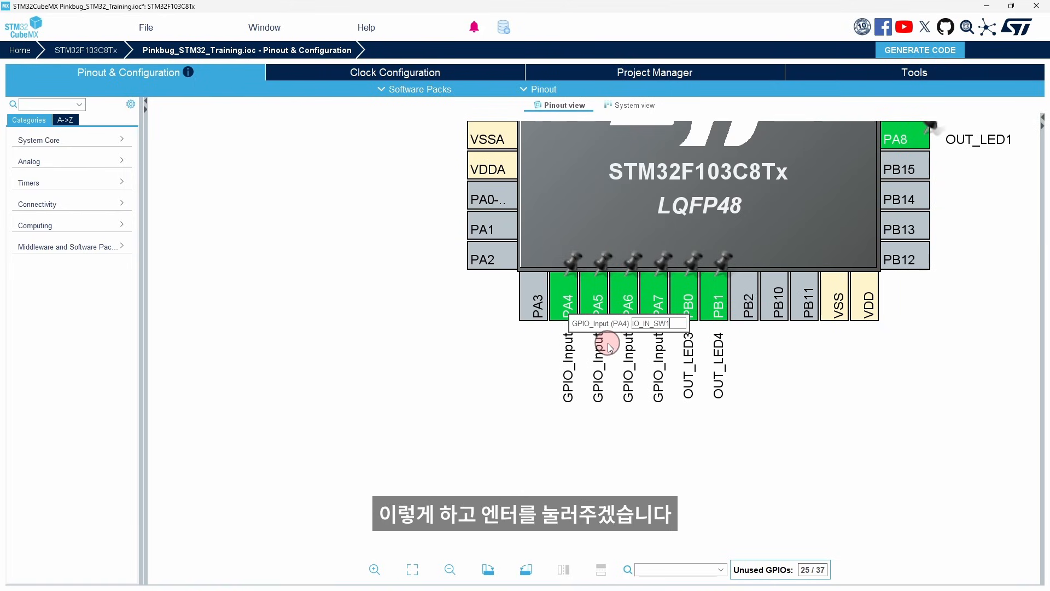
key(Return)
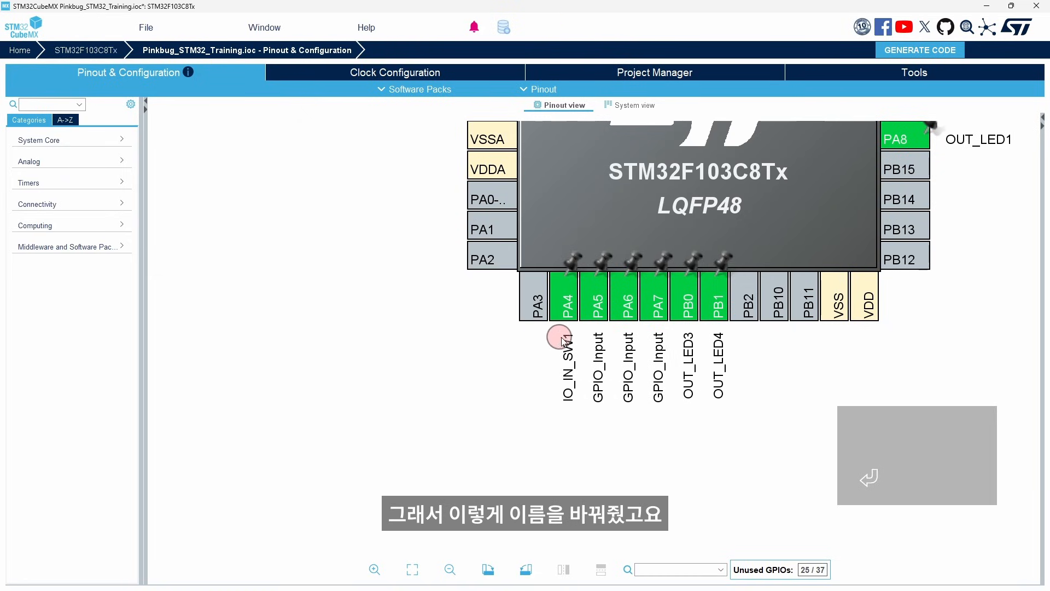
Give pin PA5 the user label IO_IN_SW2 and copy its IO_IN_SW prefix for reuse.
right_click(597, 304)
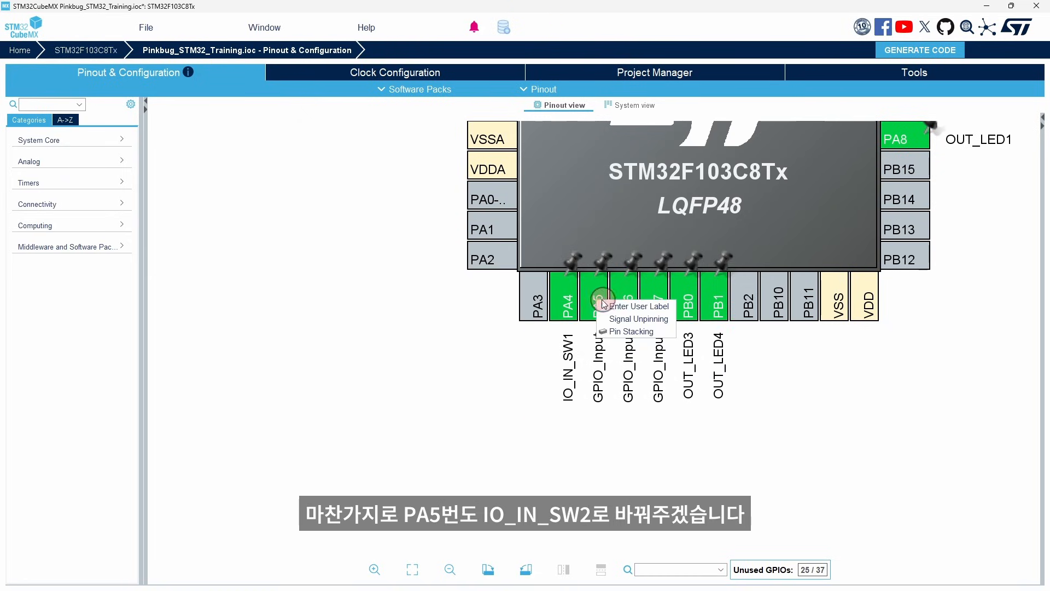
click(610, 307)
text(IO)
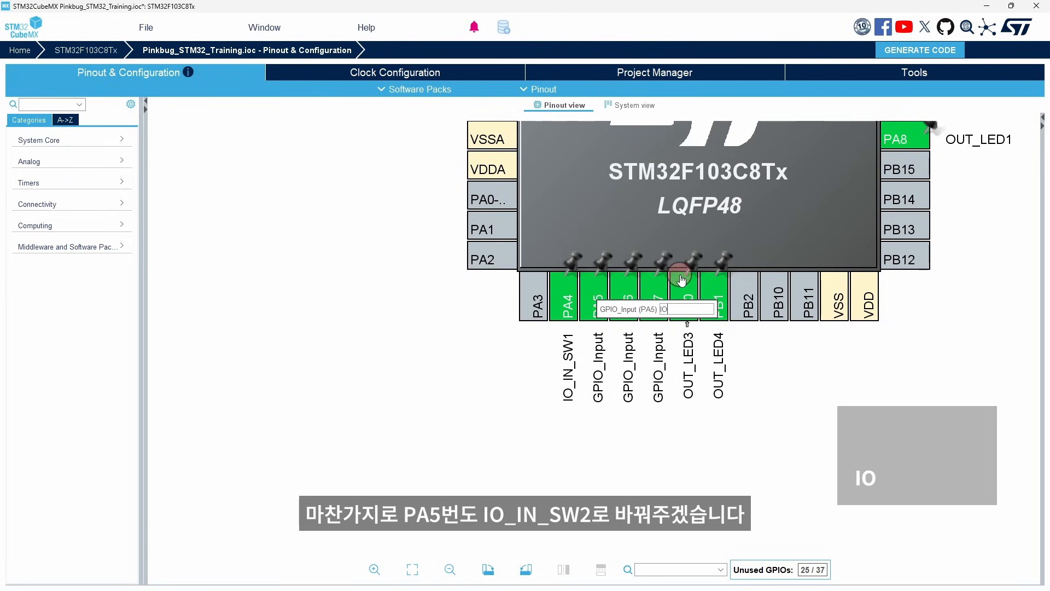
text(_IN_SW2)
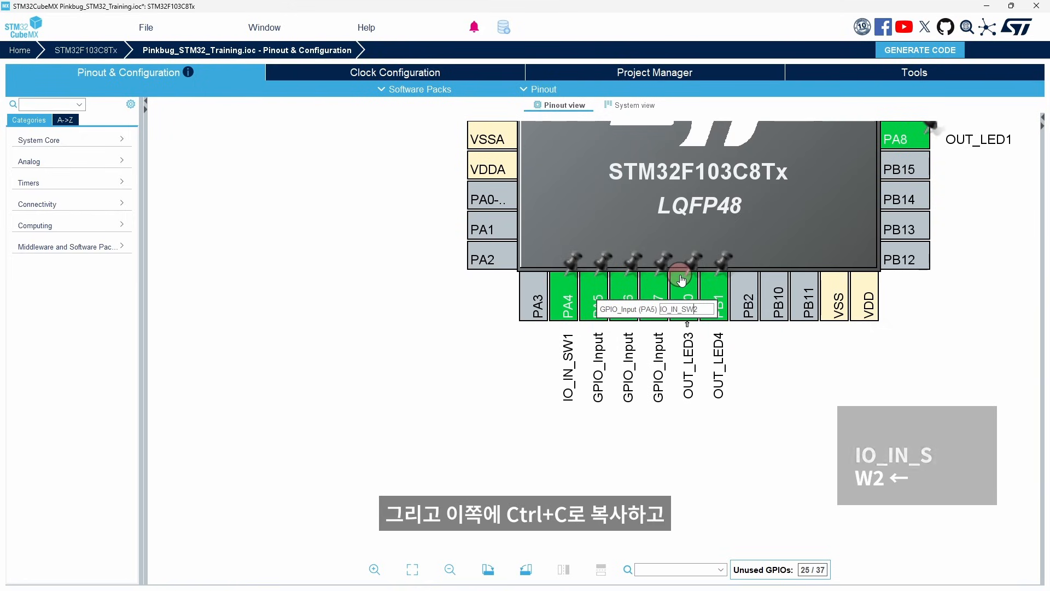
key(shift+Left)
key(shift+Left)
key(ctrl+c)
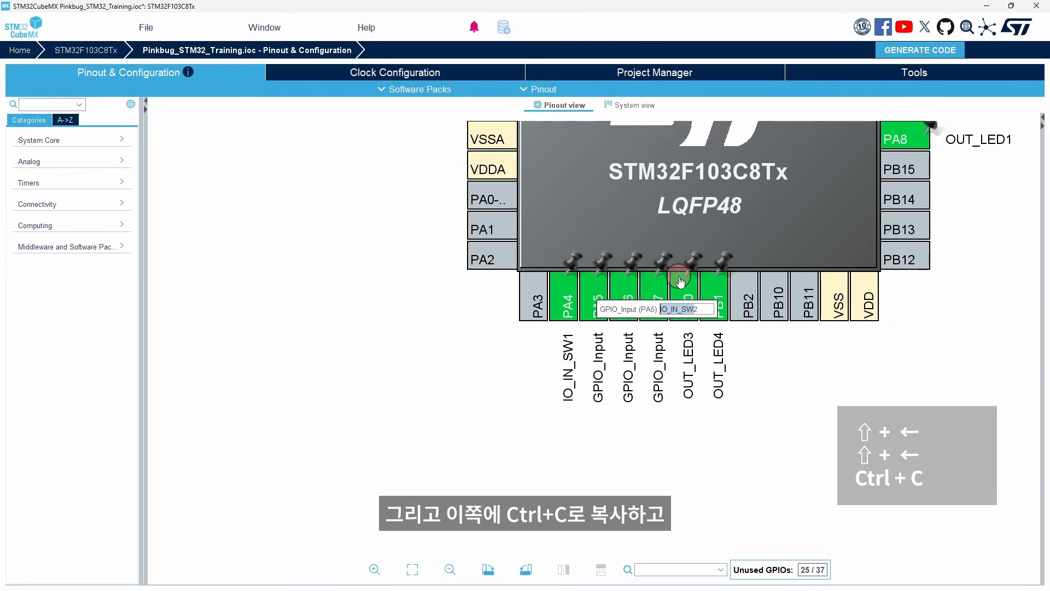
key(Return)
Label pin PA6 as IO_IN_SW3 and pin PA7 as IO_IN_SW4, reusing the copied prefix.
right_click(623, 308)
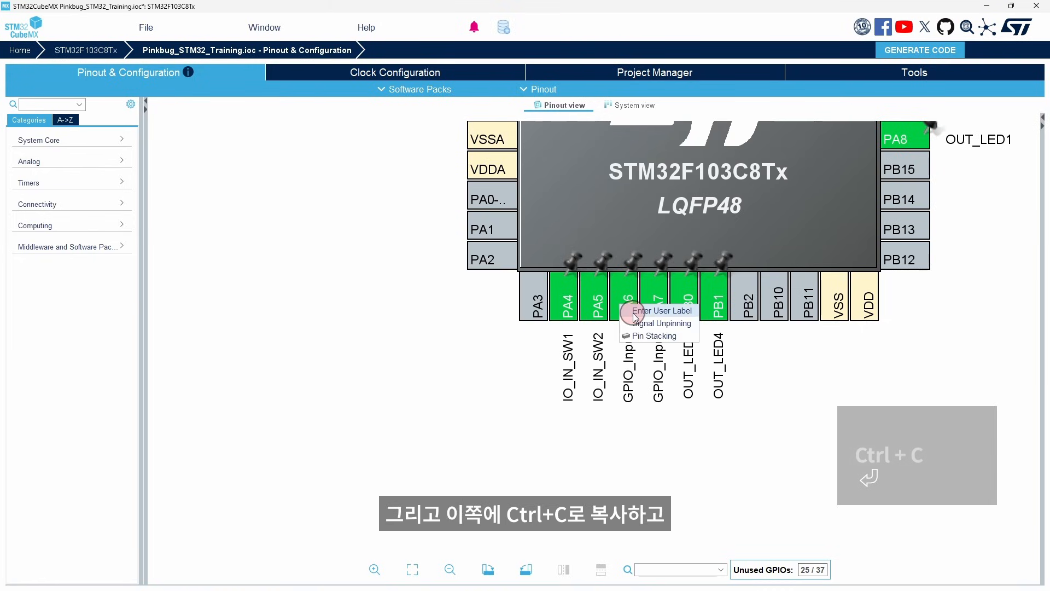
click(636, 310)
key(ctrl+v)
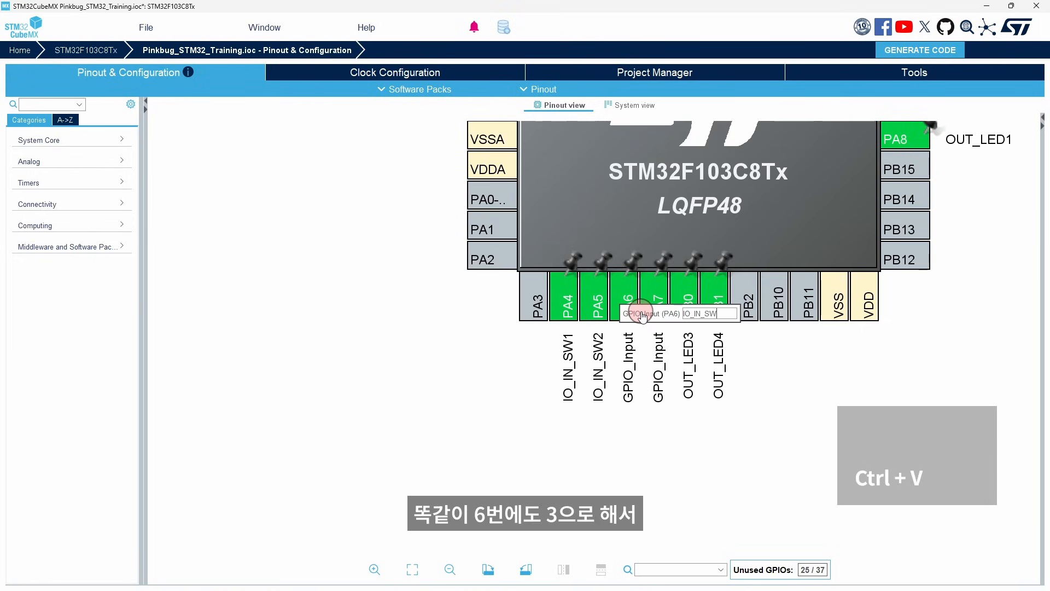
text(3)
key(Return)
right_click(652, 310)
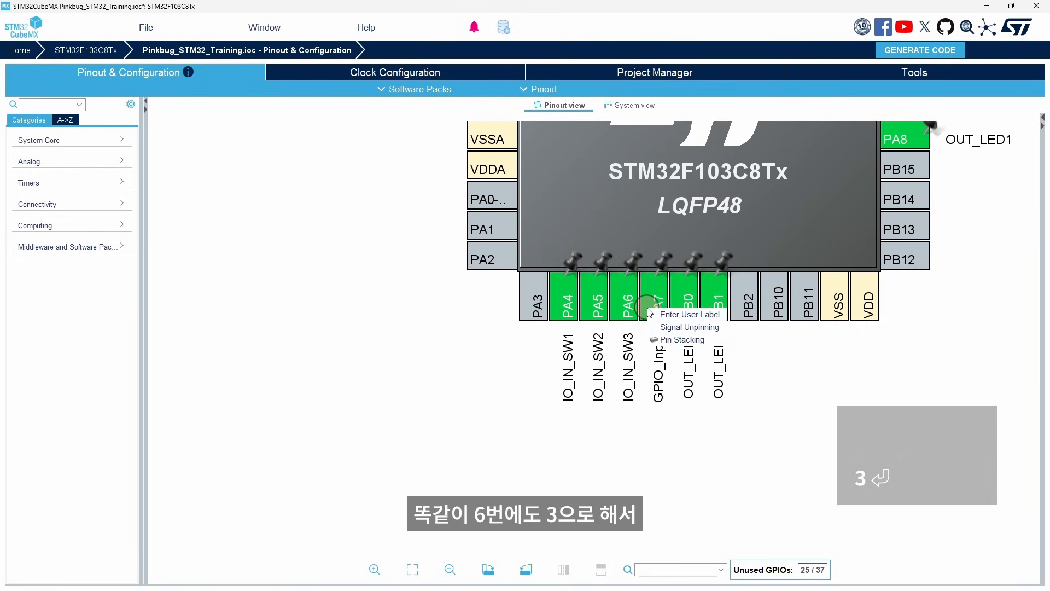
click(674, 316)
key(ctrl+v)
text(4)
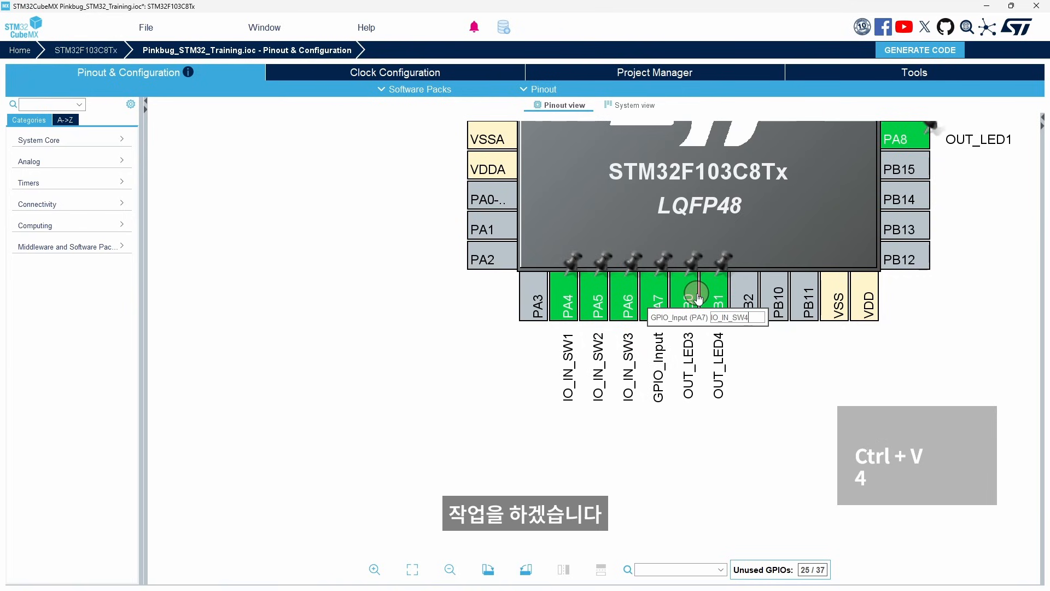
key(Return)
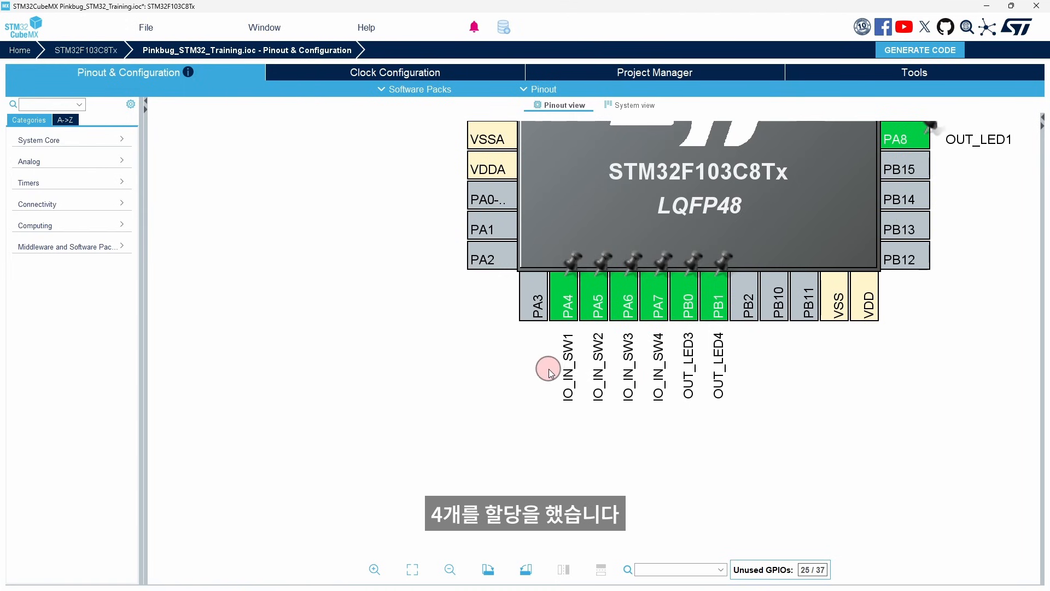
Review the GPIO configuration of pins PA4 to PA7 and the pull-up/pull-down choices for PA4, leaving the settings as they are.
click(119, 139)
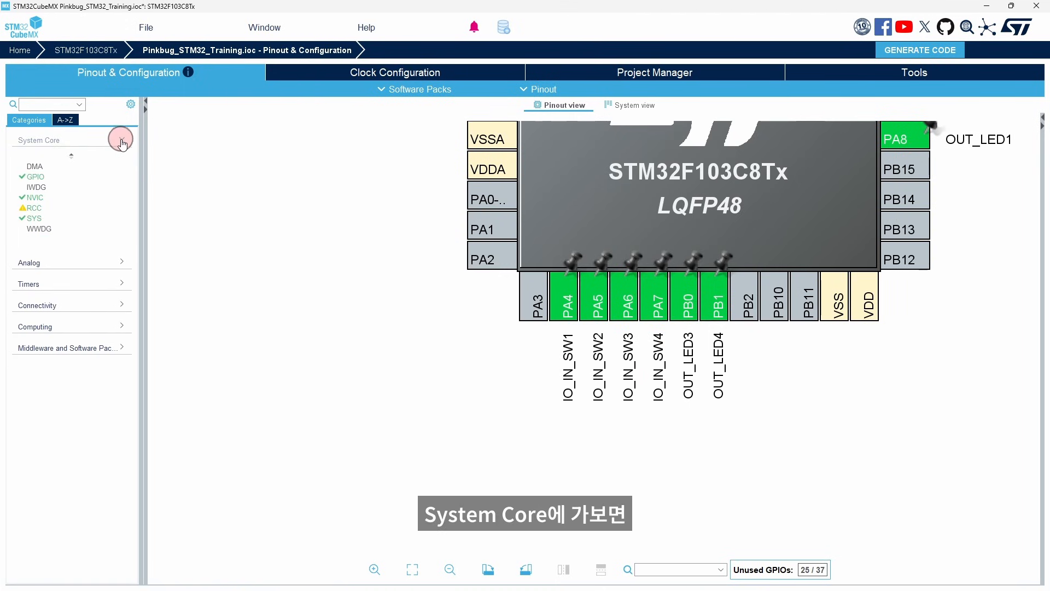
click(37, 177)
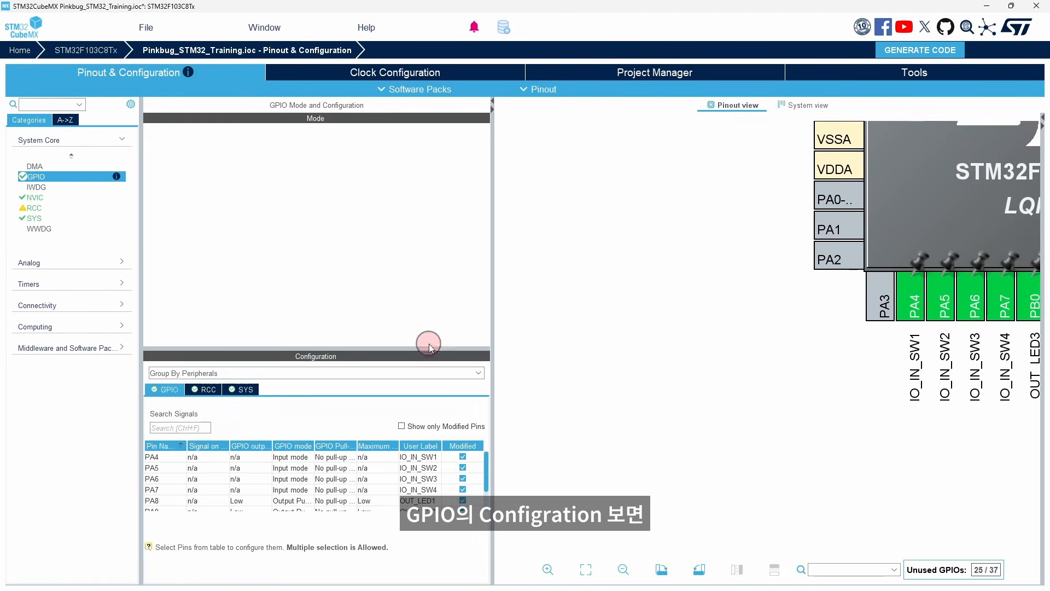
drag(430, 347, 542, 254)
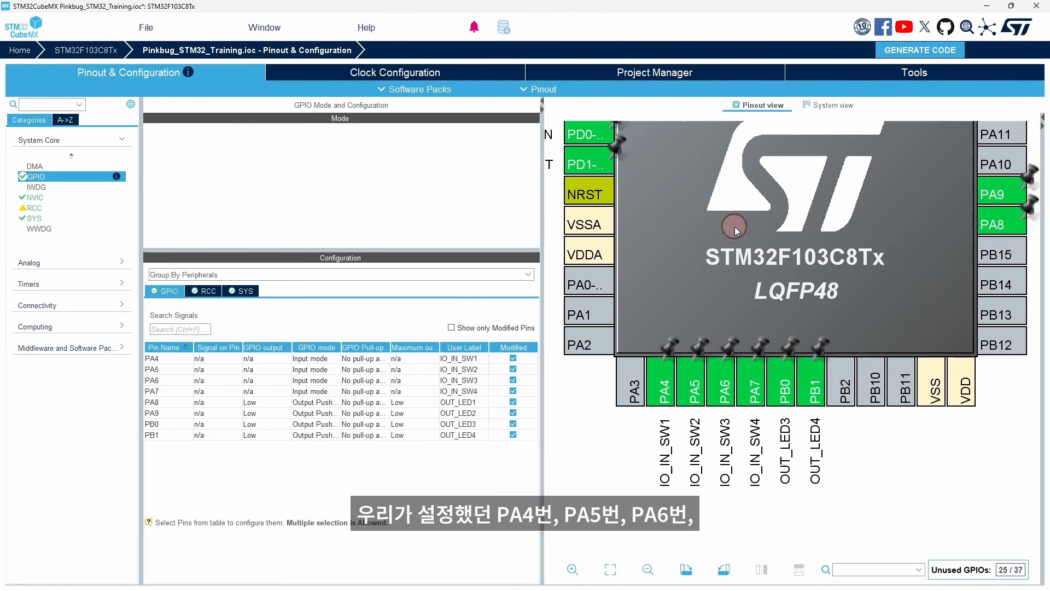
click(178, 360)
click(175, 370)
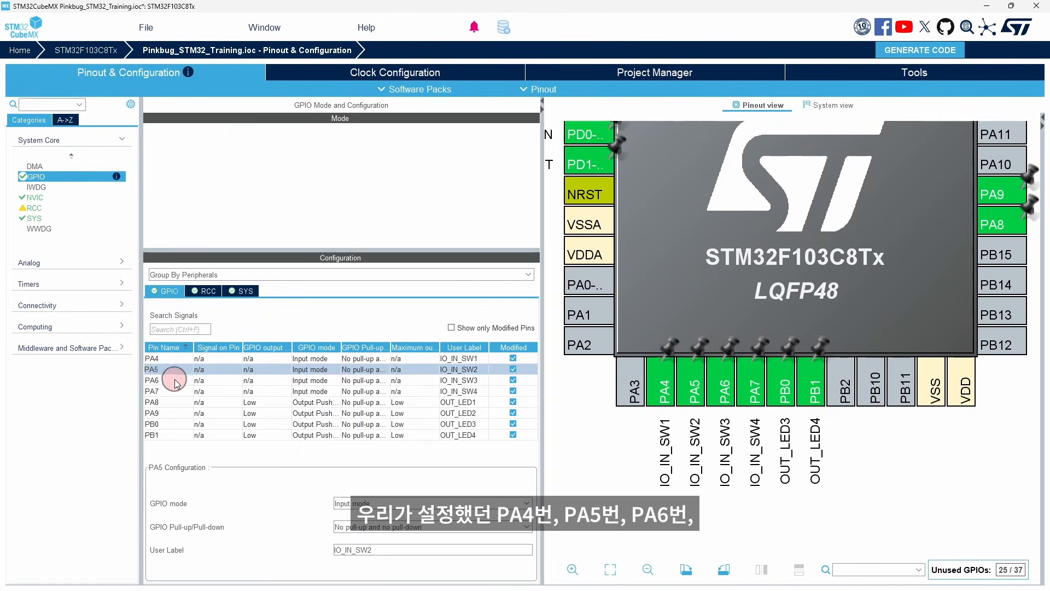
click(175, 381)
click(175, 392)
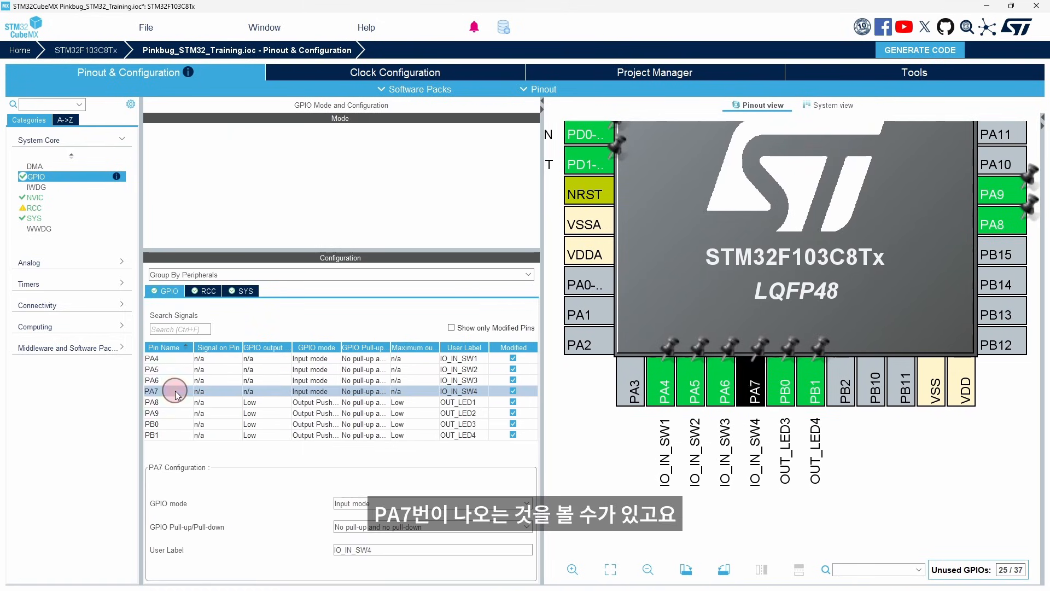
click(180, 360)
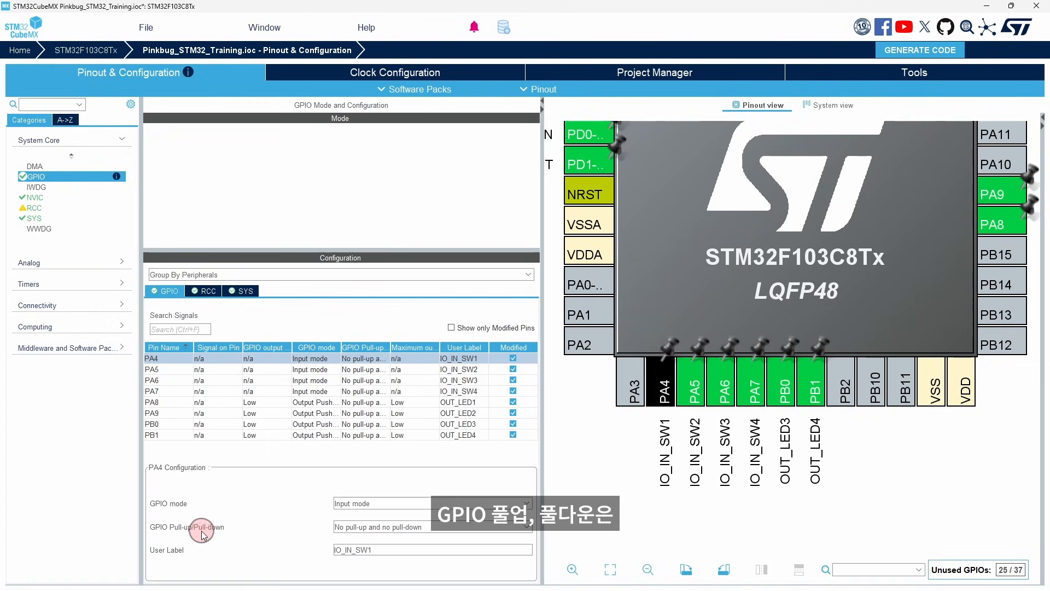
click(374, 528)
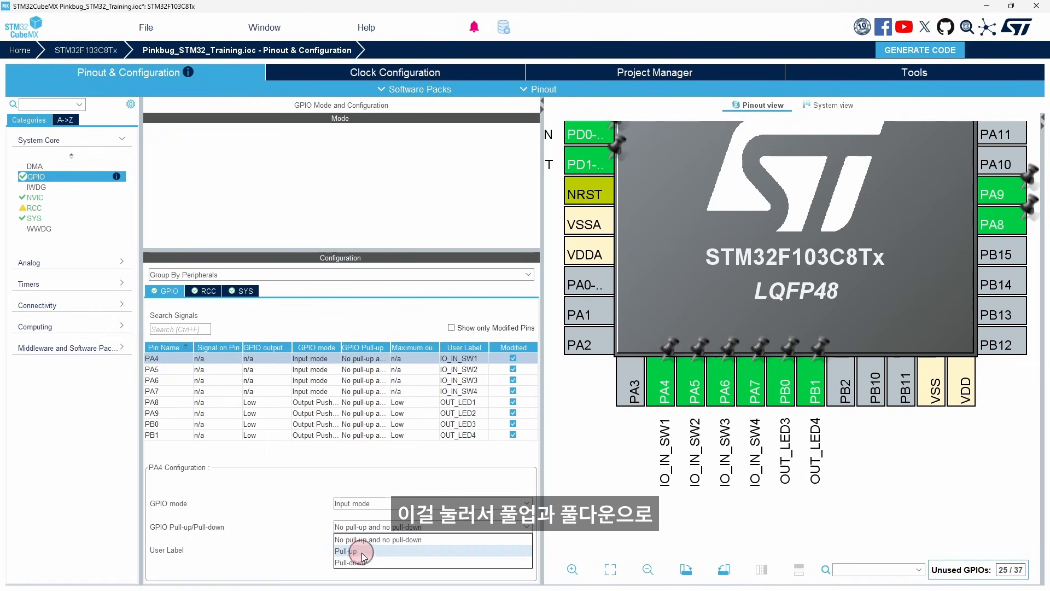
click(296, 523)
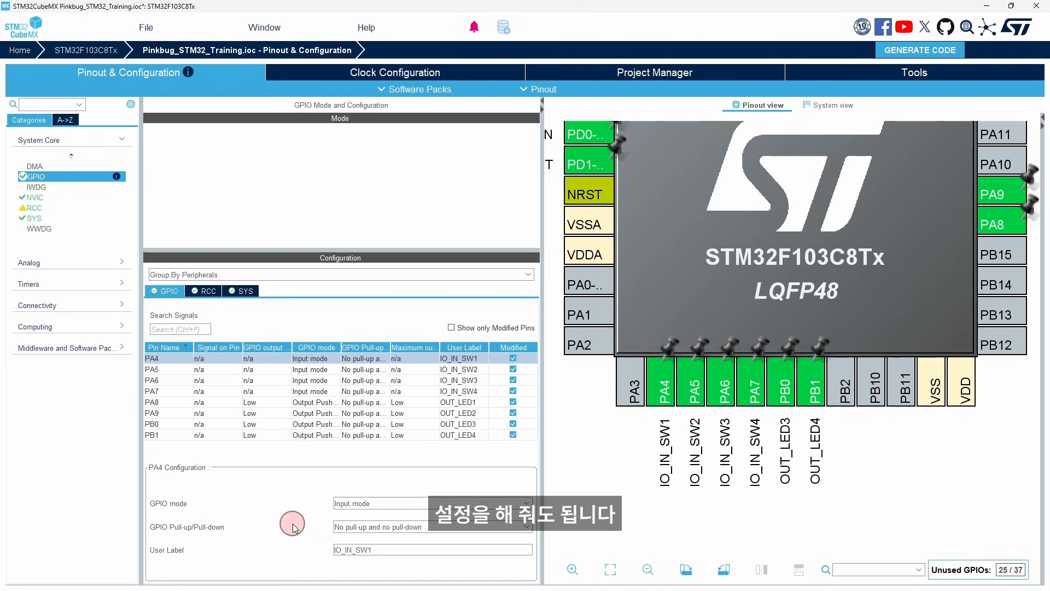
Save the pinout project, and switch to KiCad to open the pinkbug_STM32_Training schematic in the schematic editor.
click(146, 30)
click(179, 88)
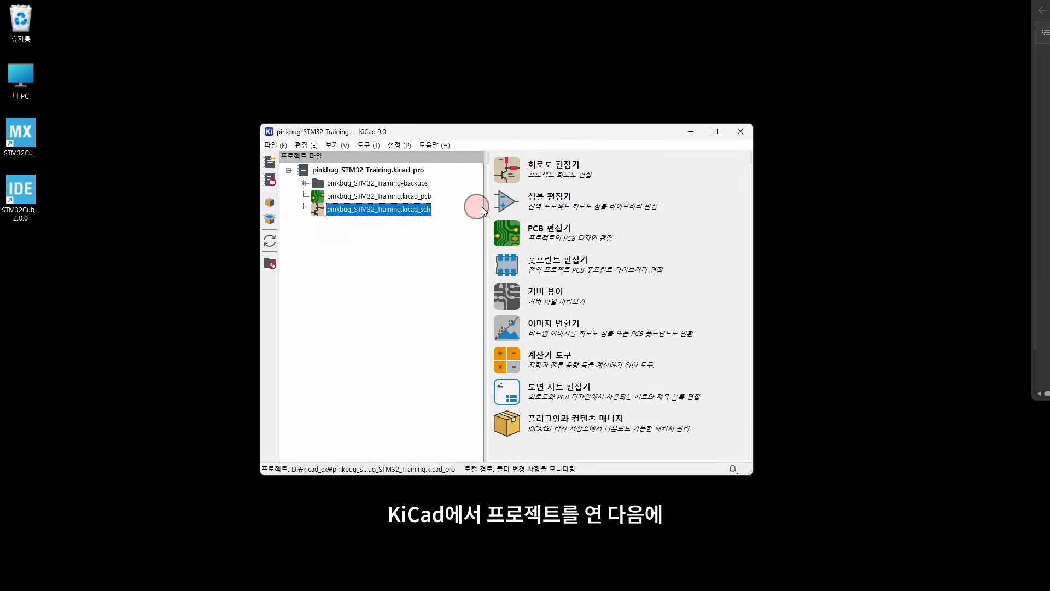
click(506, 177)
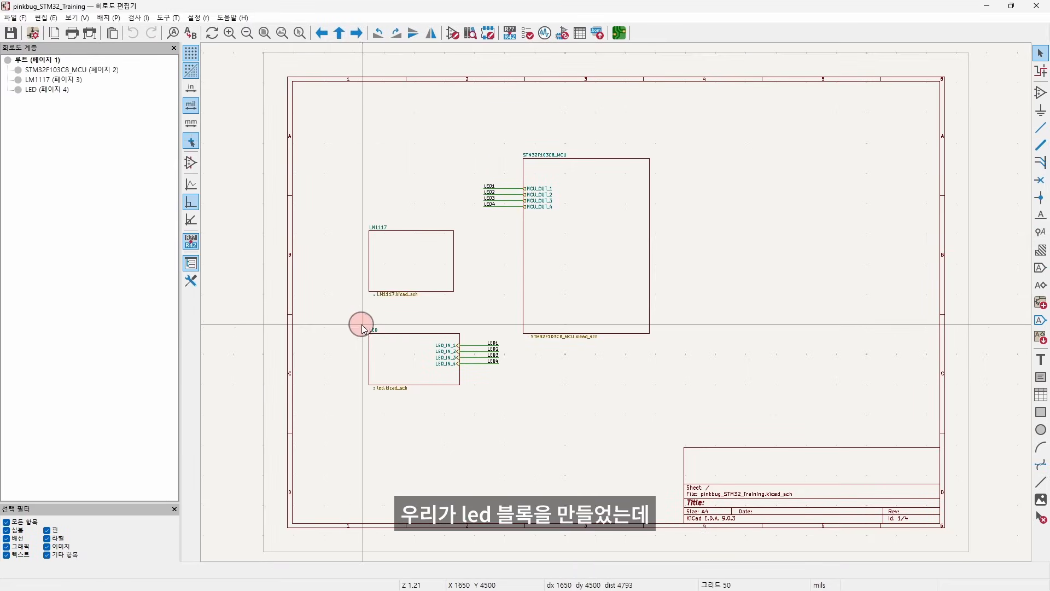
Draw a new hierarchical sheet about 1500 × 750 mils directly below the LED sheet, matching its width.
drag(353, 322, 519, 415)
click(438, 398)
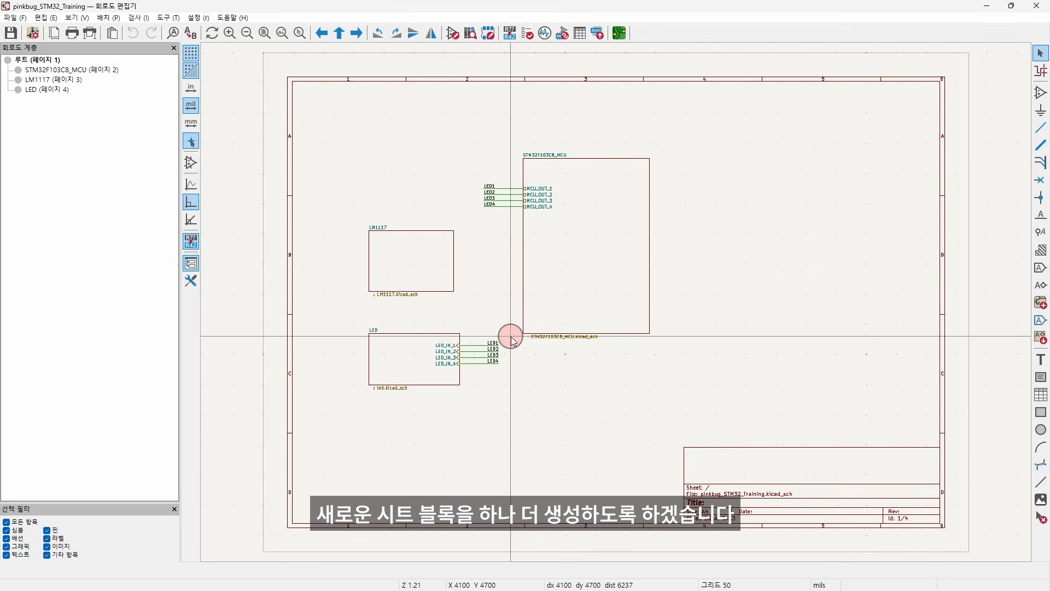
click(1041, 304)
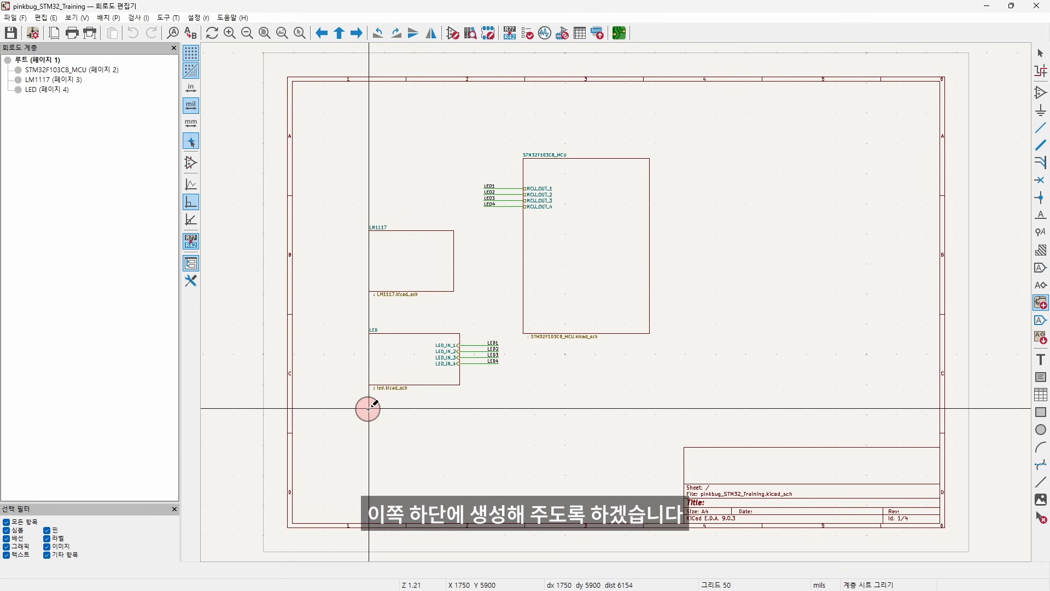
scroll(369, 408, up, 5)
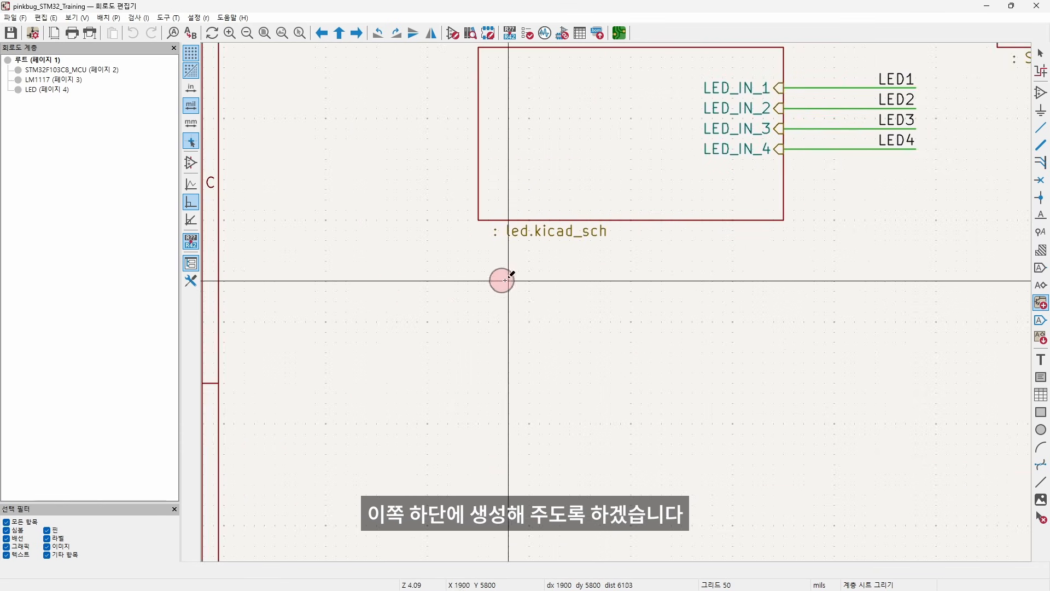
click(478, 292)
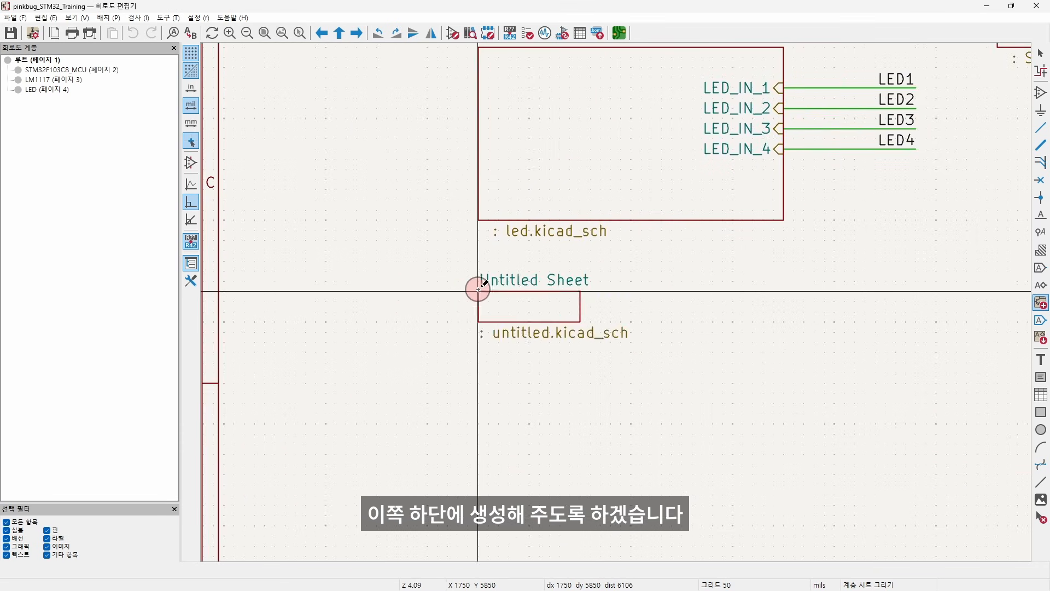
click(782, 440)
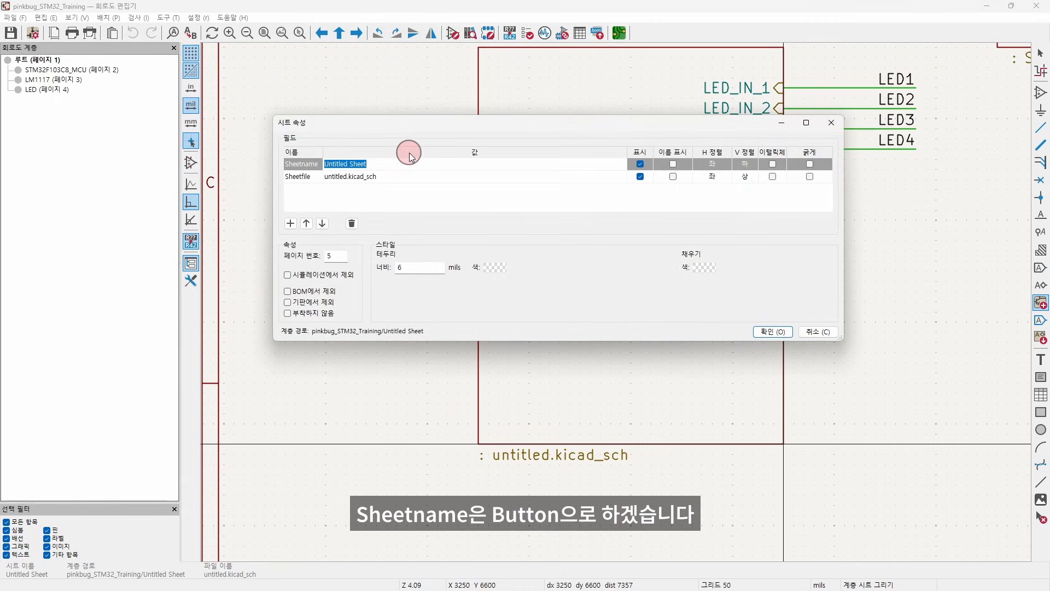
Name the new sheet Button and set its sheet file to Button.kicad_sch.
text(Button)
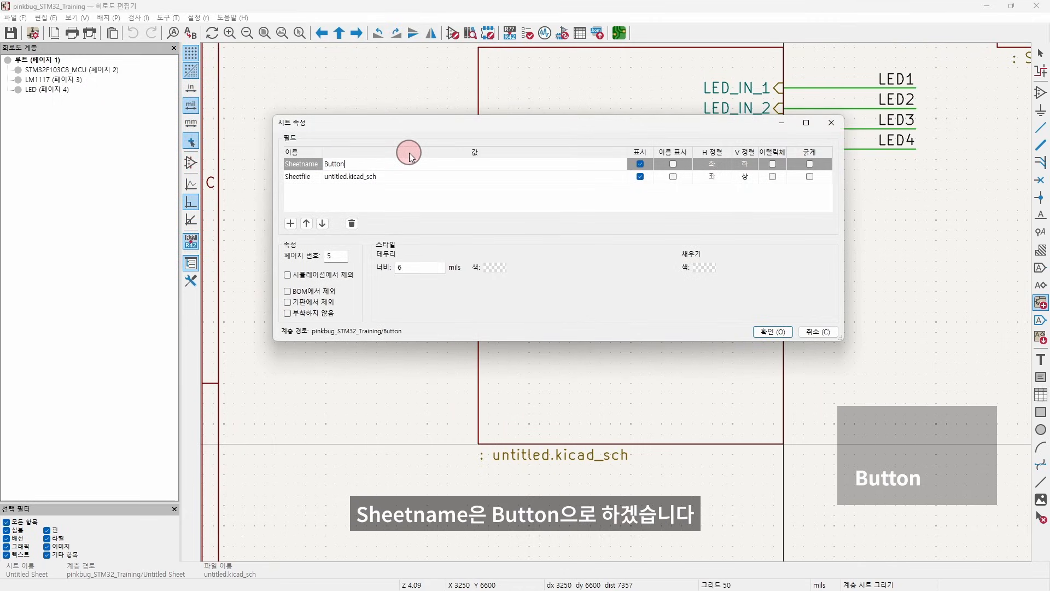
click(350, 177)
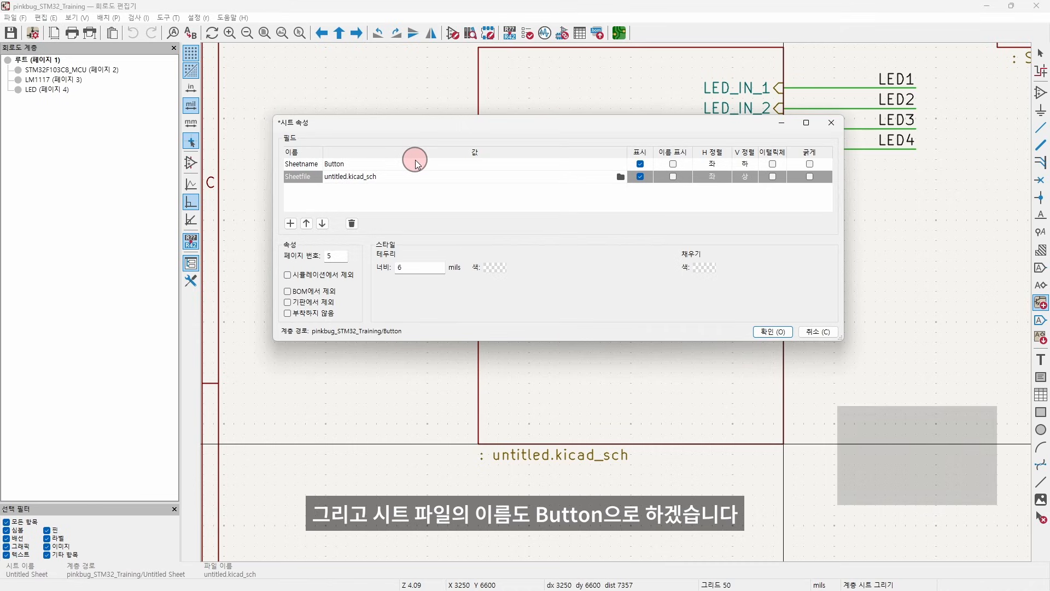
key(shift+Home)
text(B)
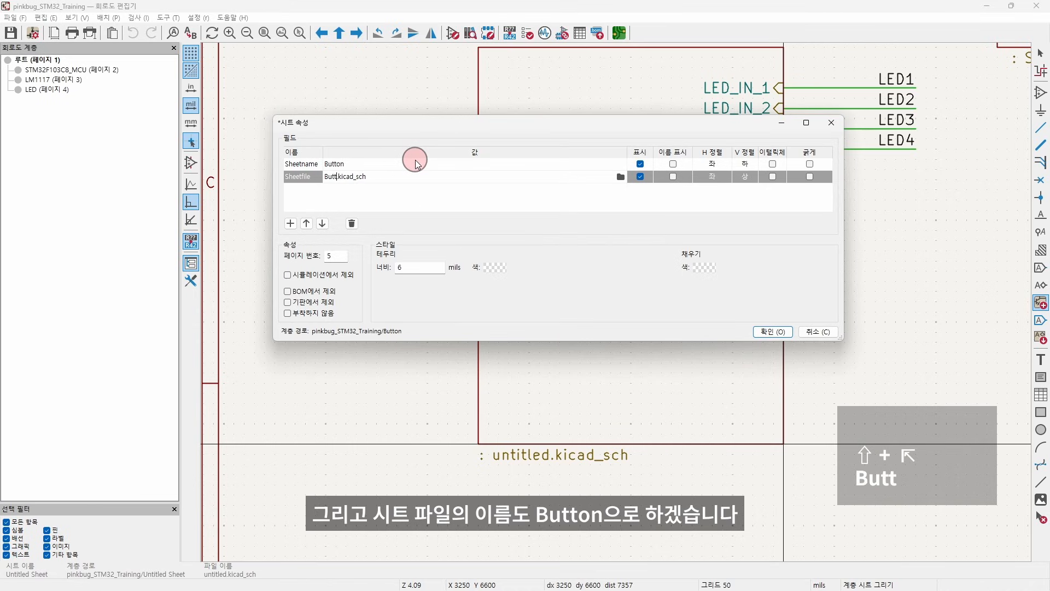
click(771, 331)
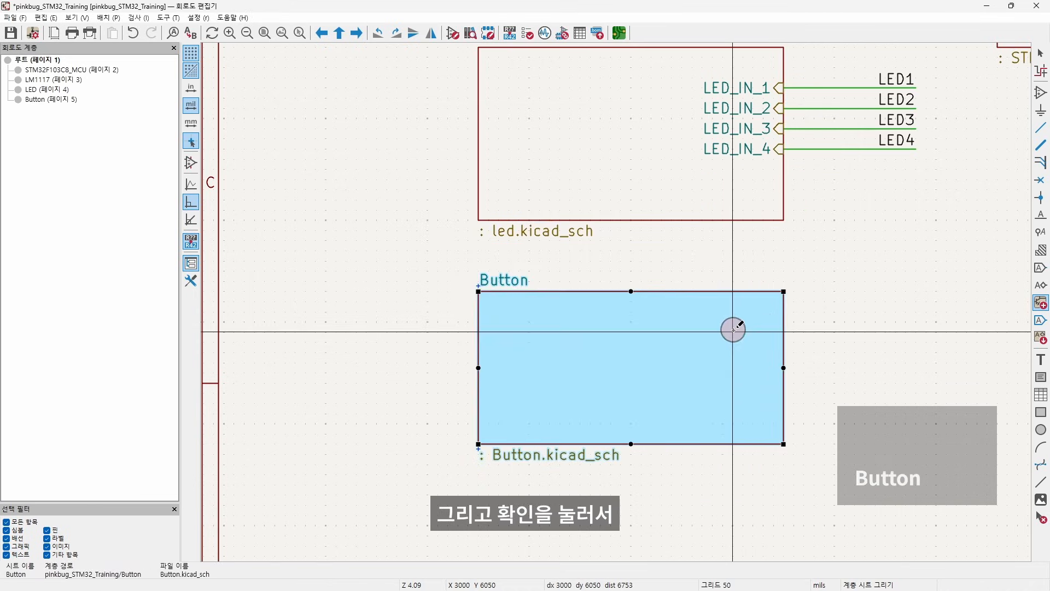
key(Escape)
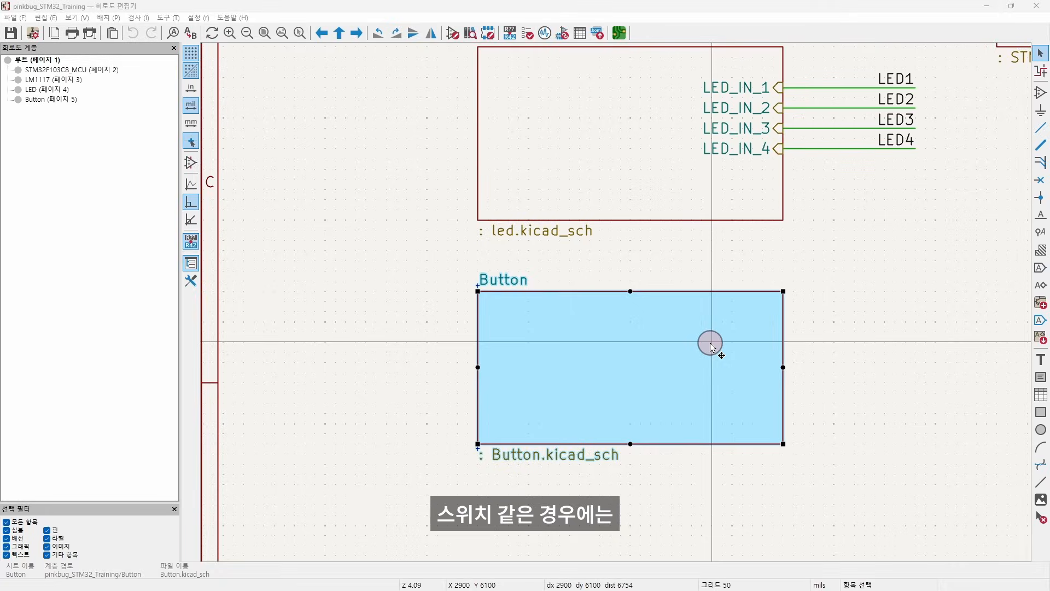
Copy the SW_SPST reset switch from the STM32F103C8_MCU sheet and place the copy in the Button sheet.
scroll(700, 328, down, 4)
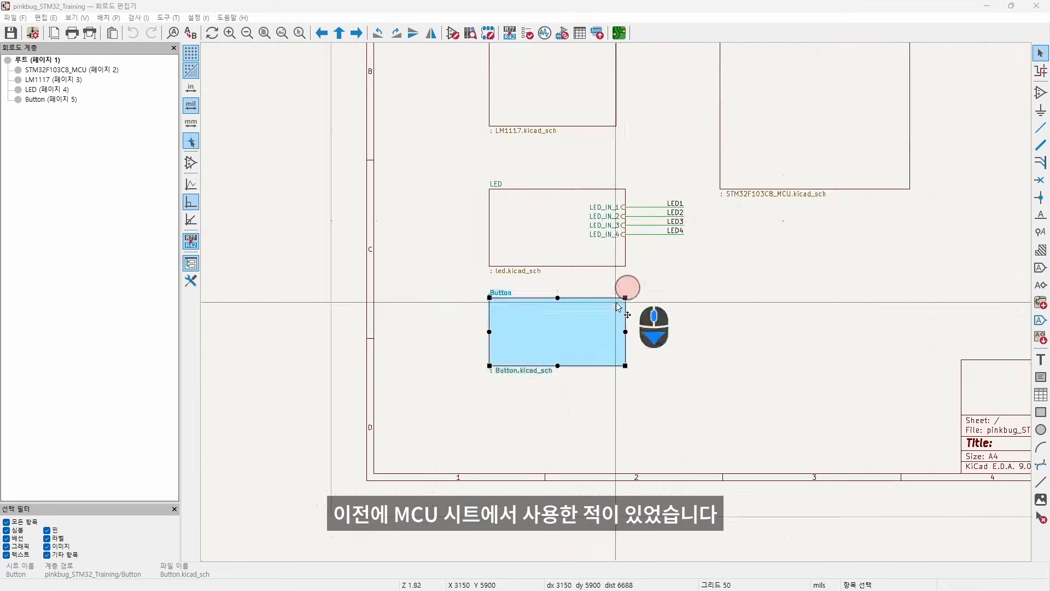
middle_drag(635, 291, 558, 384)
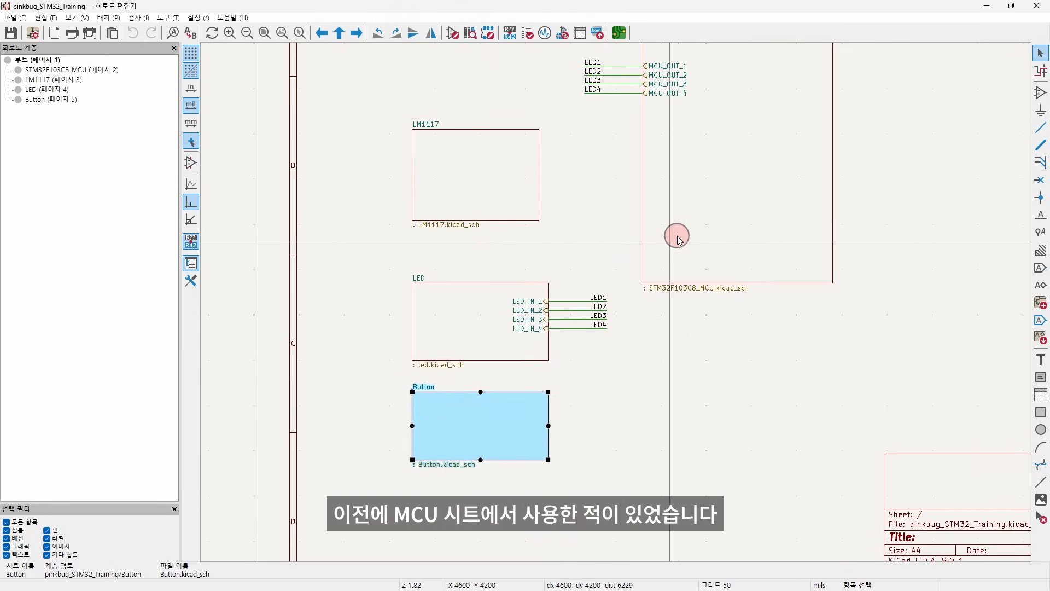
middle_drag(690, 221, 644, 321)
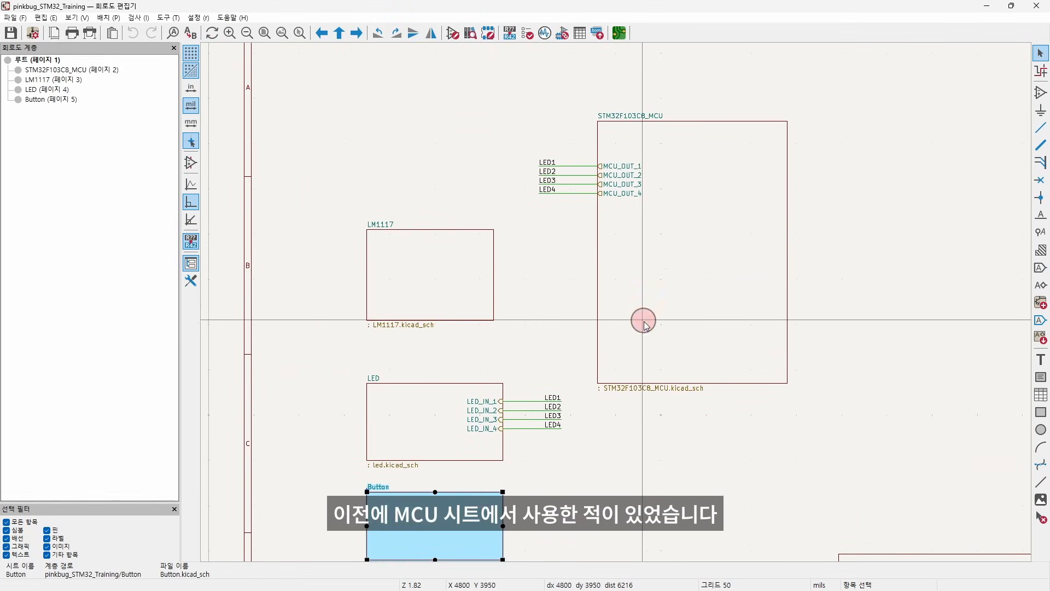
double_click(660, 290)
scroll(675, 315, up, 5)
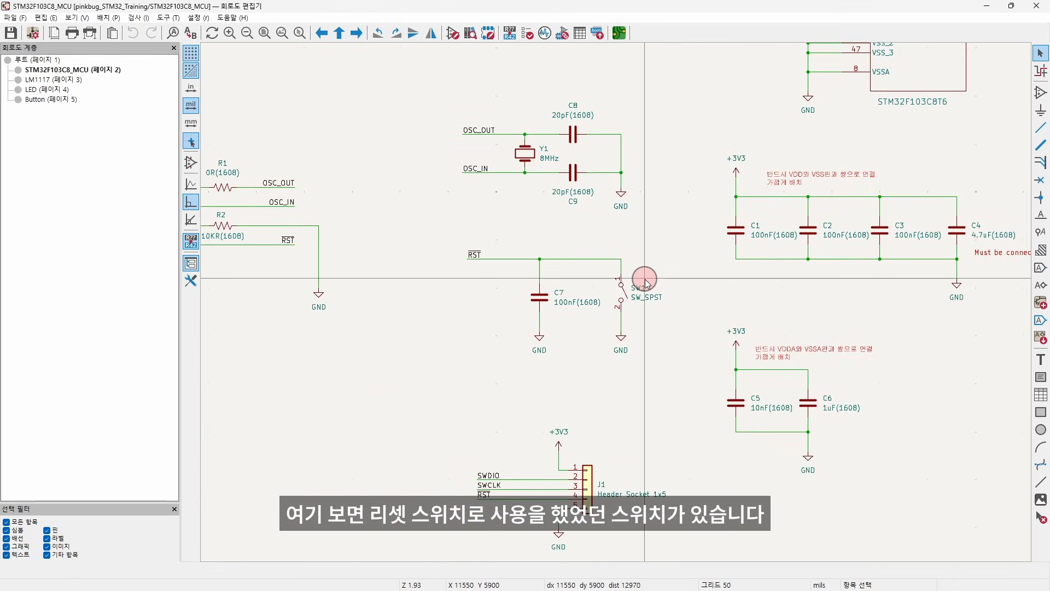
click(622, 291)
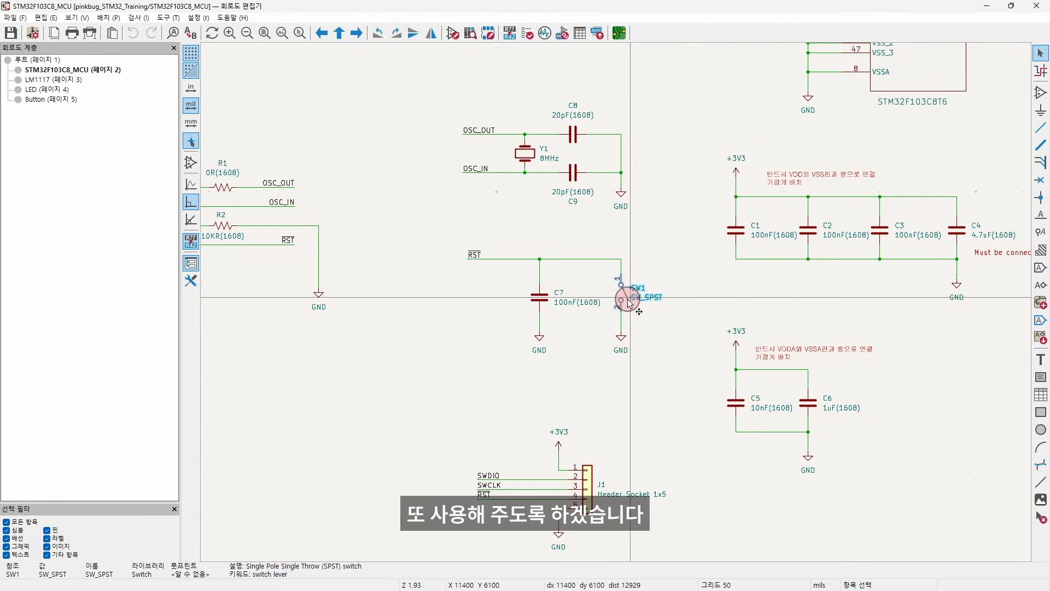
key(ctrl+c)
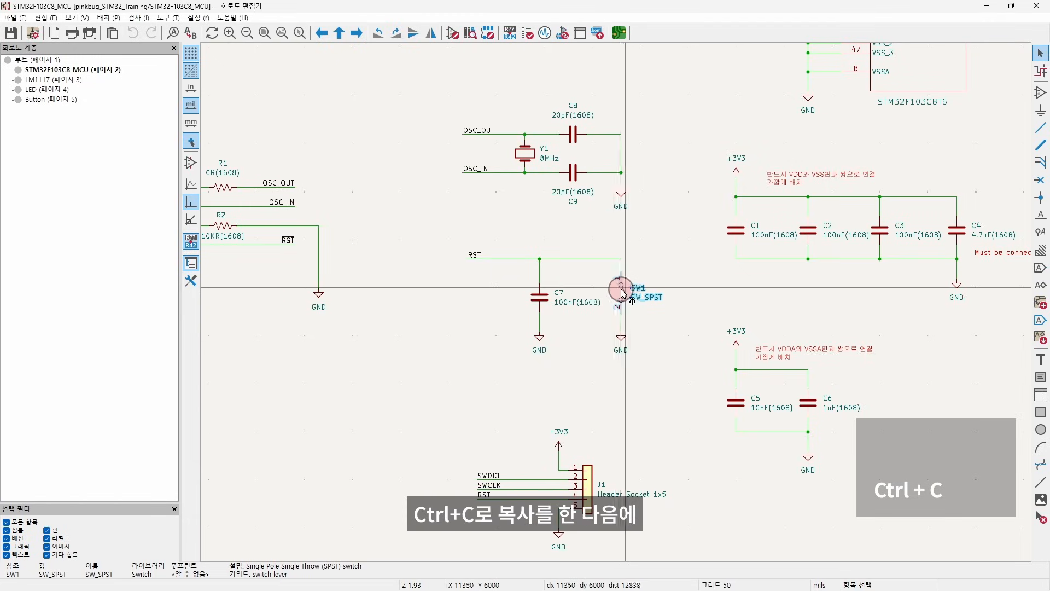
click(45, 101)
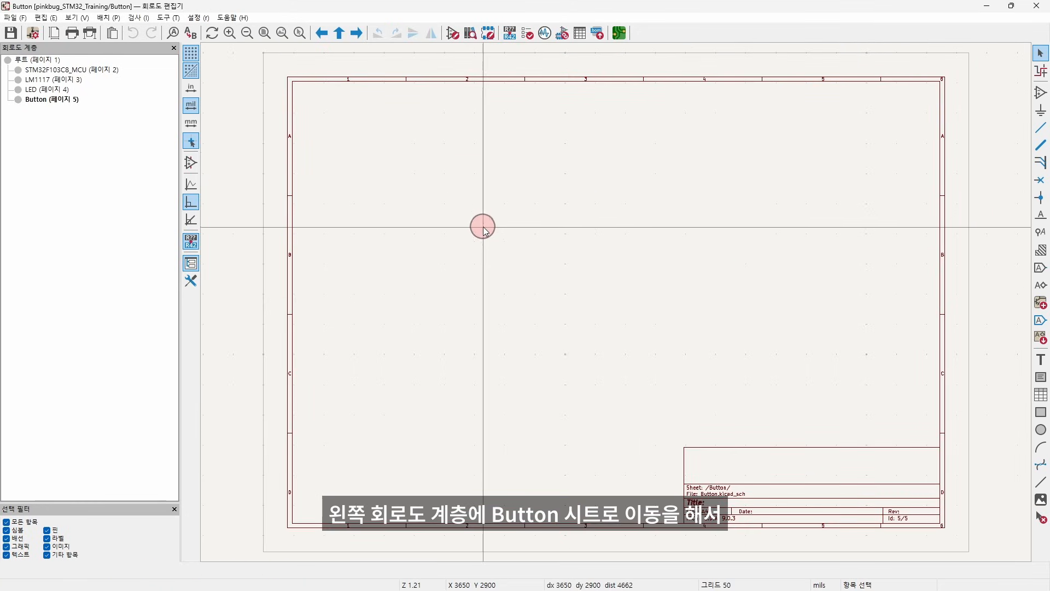
key(ctrl+v)
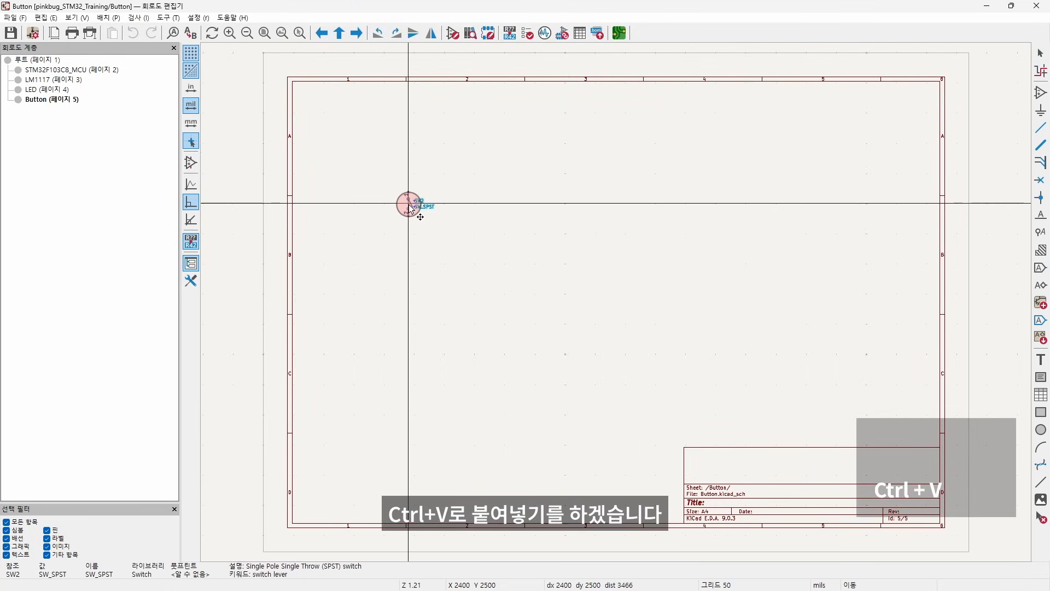
click(419, 209)
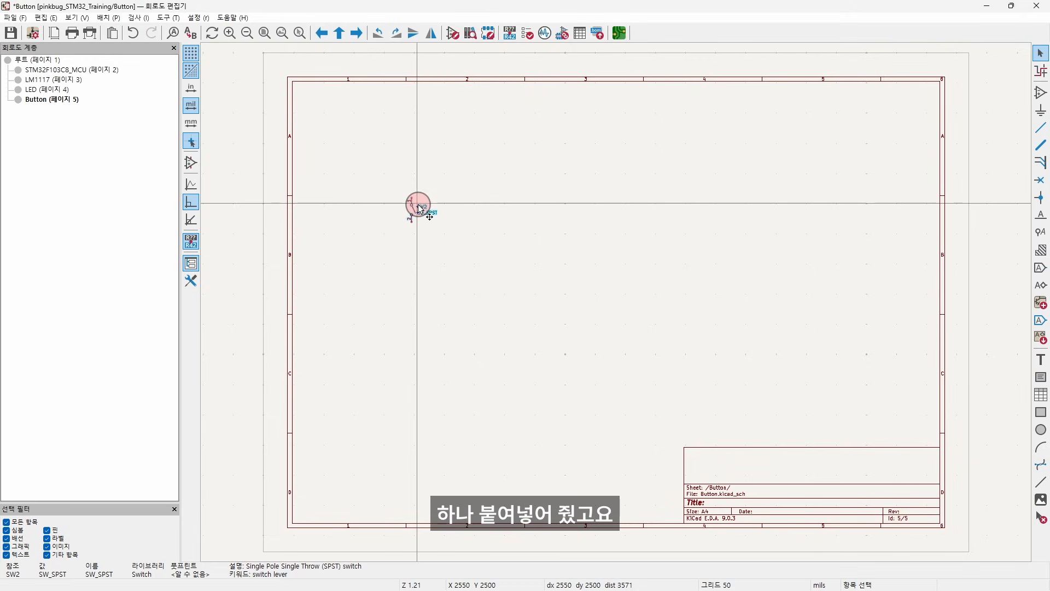
Copy the 0R(1608) resistor R1 from the STM32F103C8_MCU sheet and place it vertically above the switch in the Button sheet.
click(71, 69)
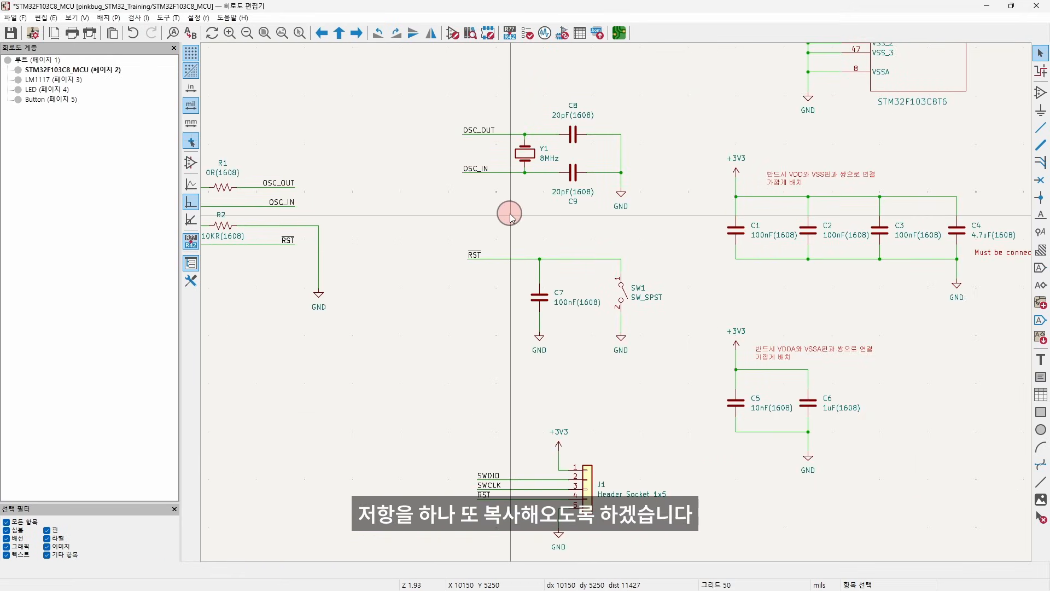
middle_drag(510, 214, 591, 335)
click(305, 307)
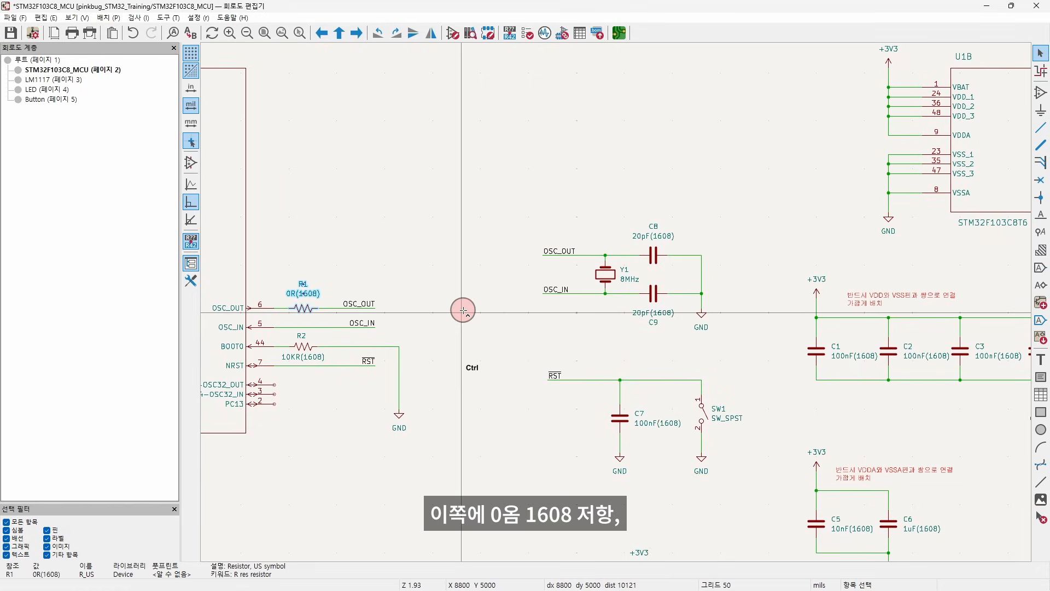
key(ctrl+c)
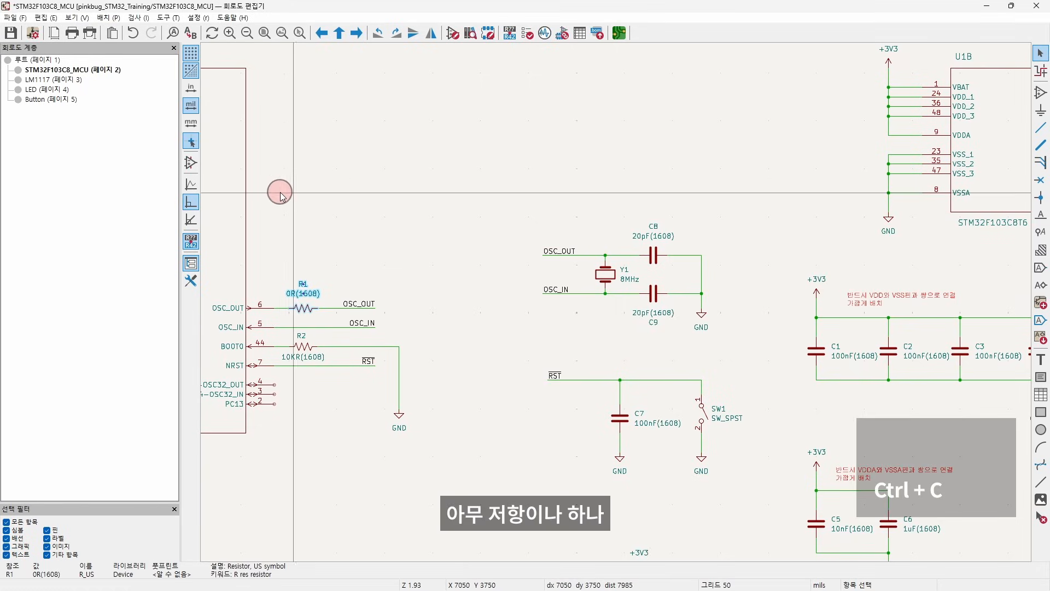
click(50, 100)
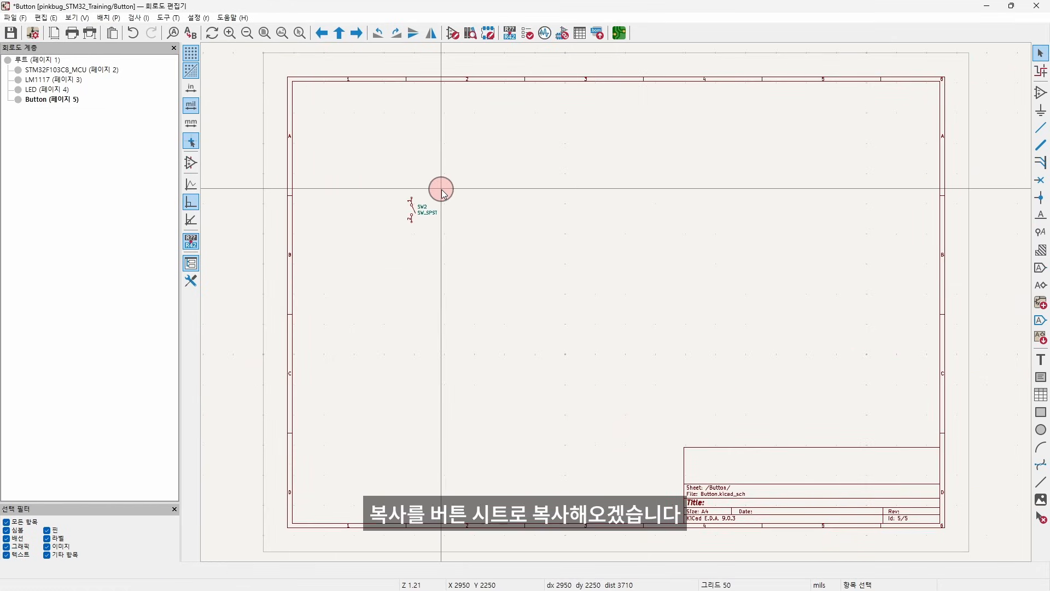
scroll(444, 195, up, 2)
key(ctrl+v)
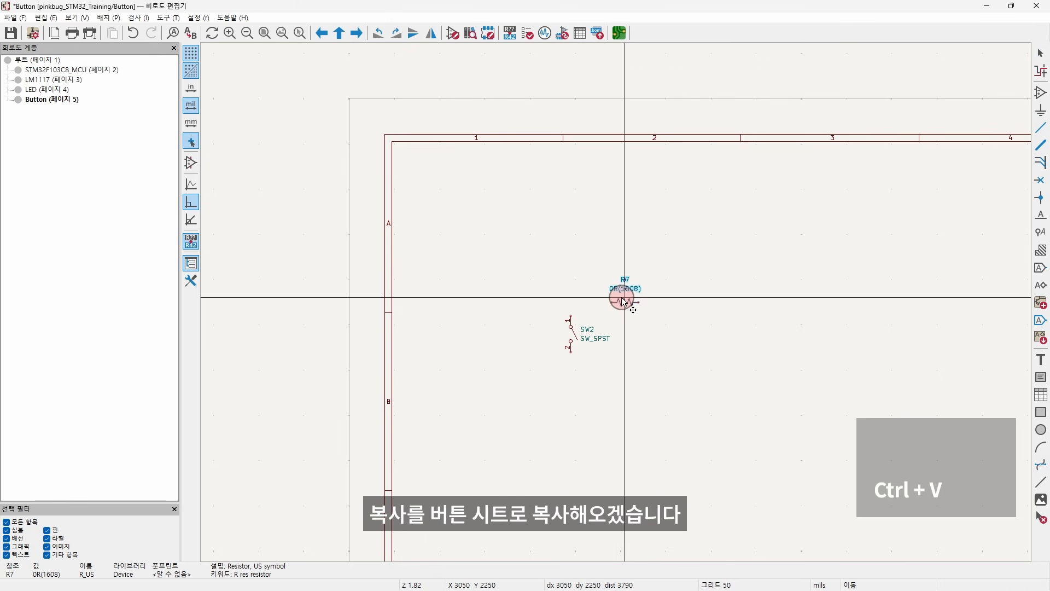
key(r)
click(572, 280)
Duplicate the pasted resistor, rotate the copy to horizontal and place it beside the gap between the first resistor and the switch.
scroll(626, 301, up, 4)
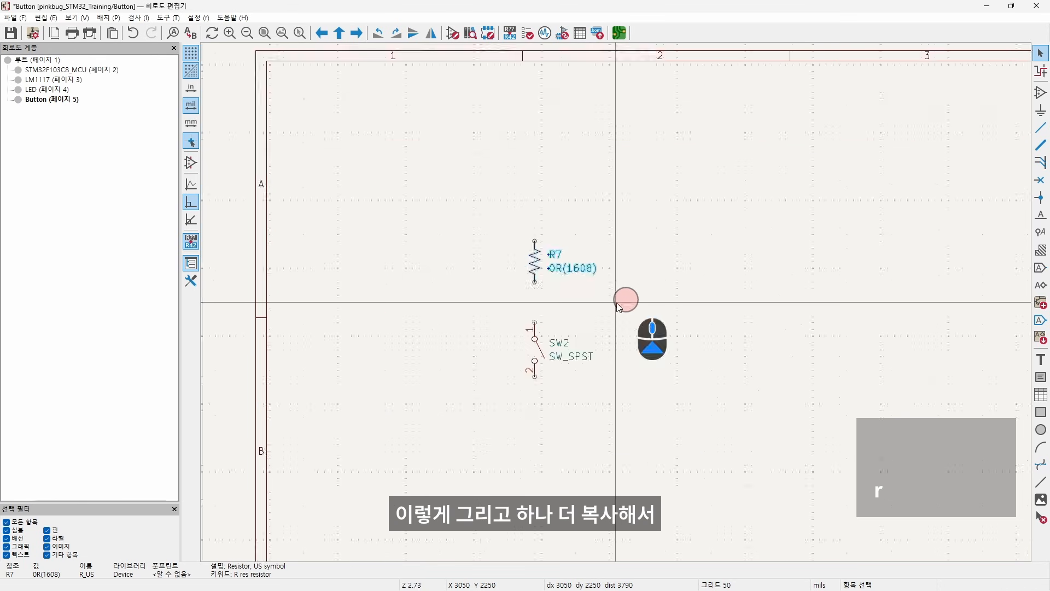
key(ctrl+c)
key(ctrl+v)
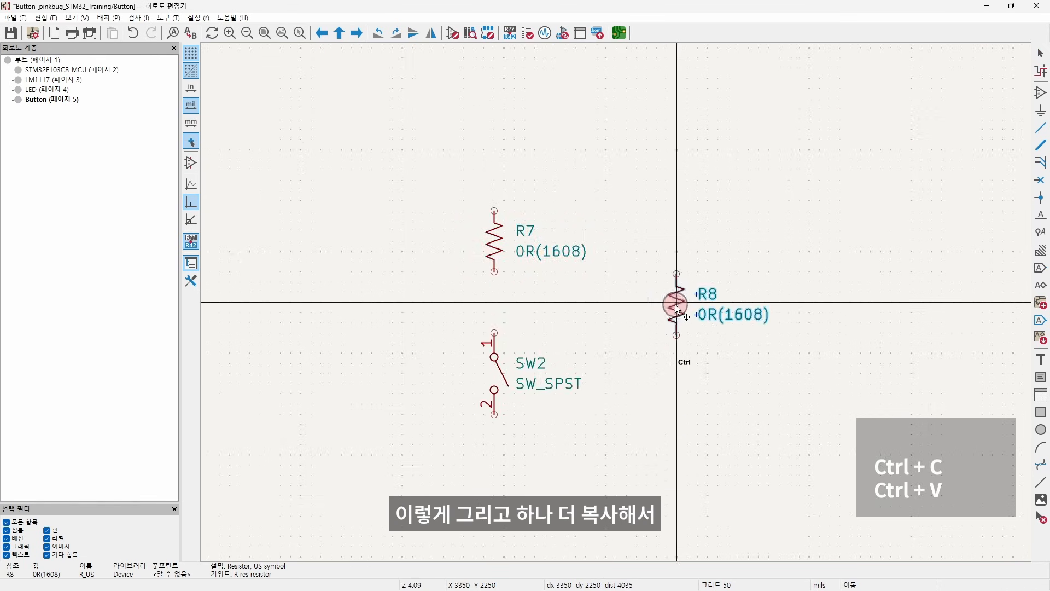
key(r)
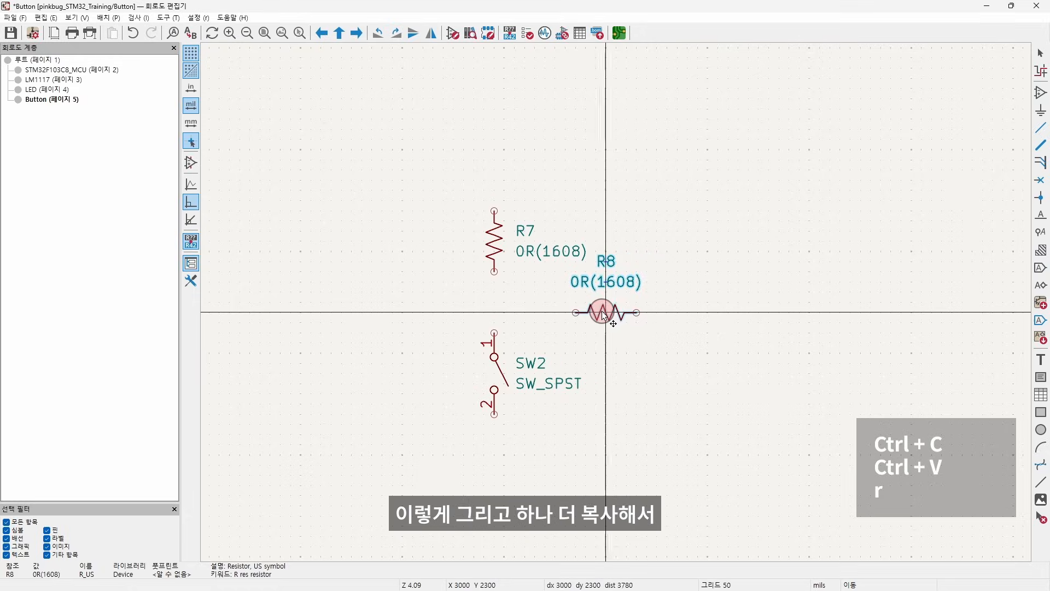
click(598, 323)
middle_drag(695, 323, 811, 401)
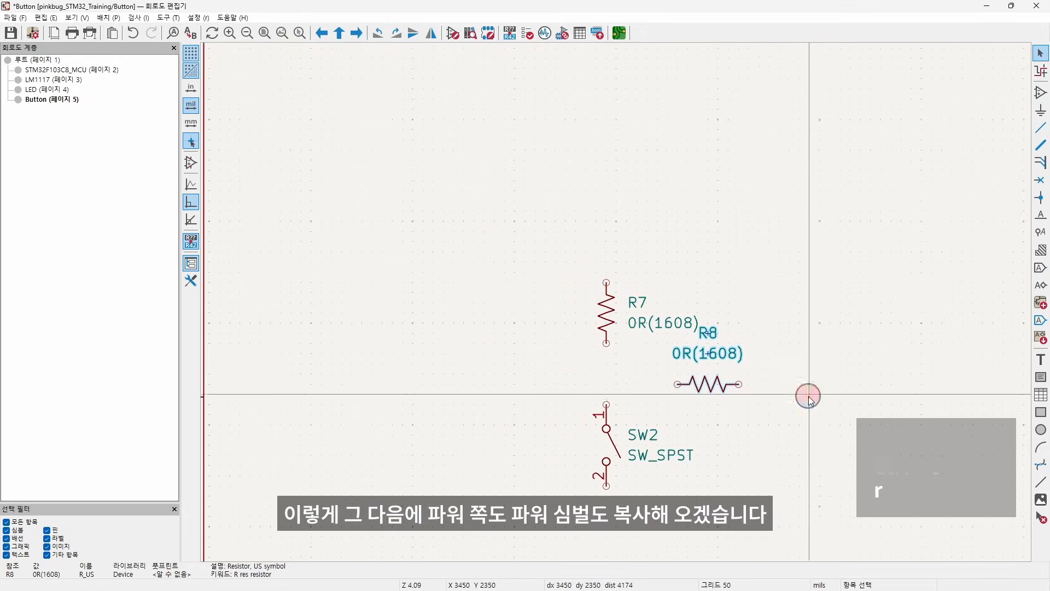
Copy a +3V3 and a GND power symbol from the decoupling circuit in the STM32F103C8_MCU sheet and paste them into the Button sheet.
click(70, 70)
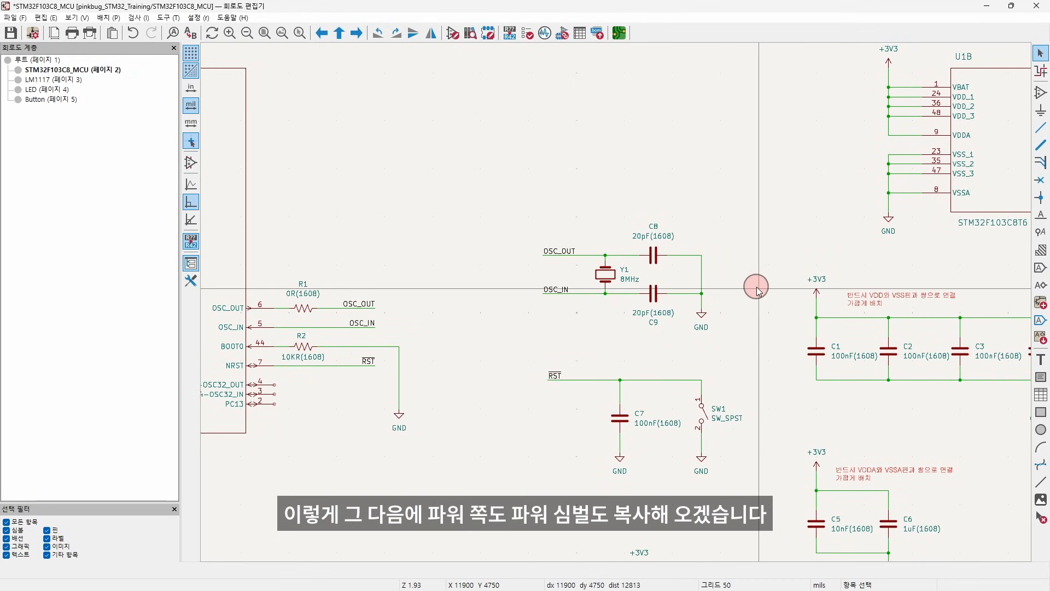
middle_drag(789, 288, 733, 300)
click(759, 305)
middle_drag(839, 314, 700, 314)
key(ctrl+c)
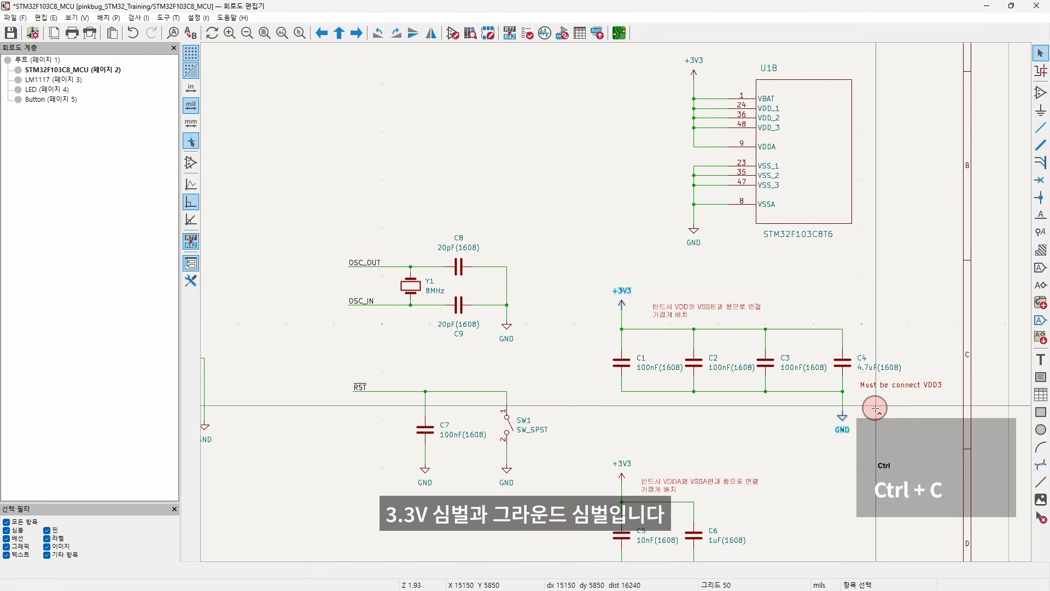
click(43, 102)
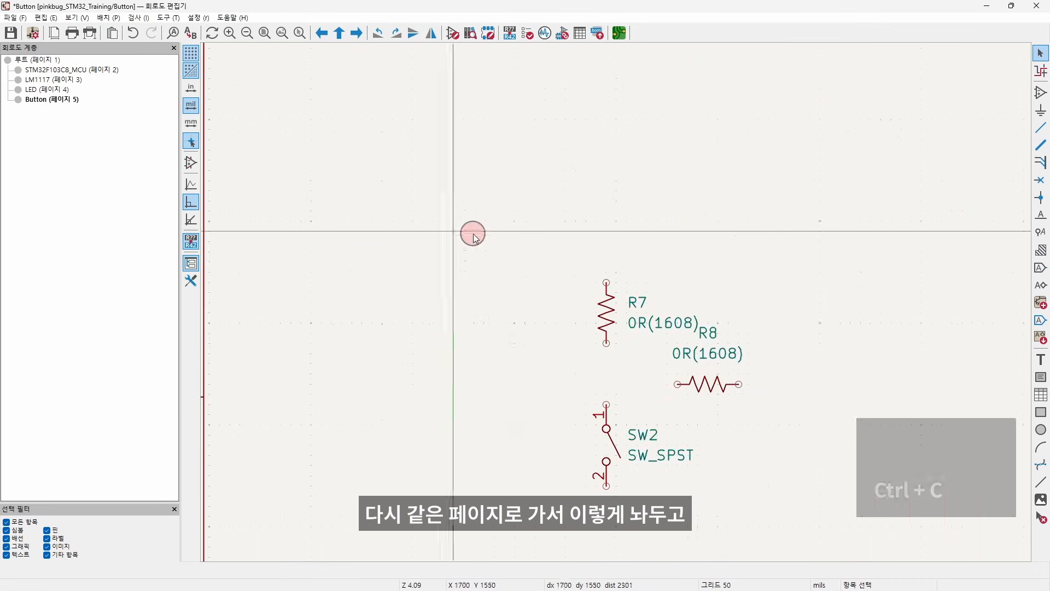
key(ctrl+v)
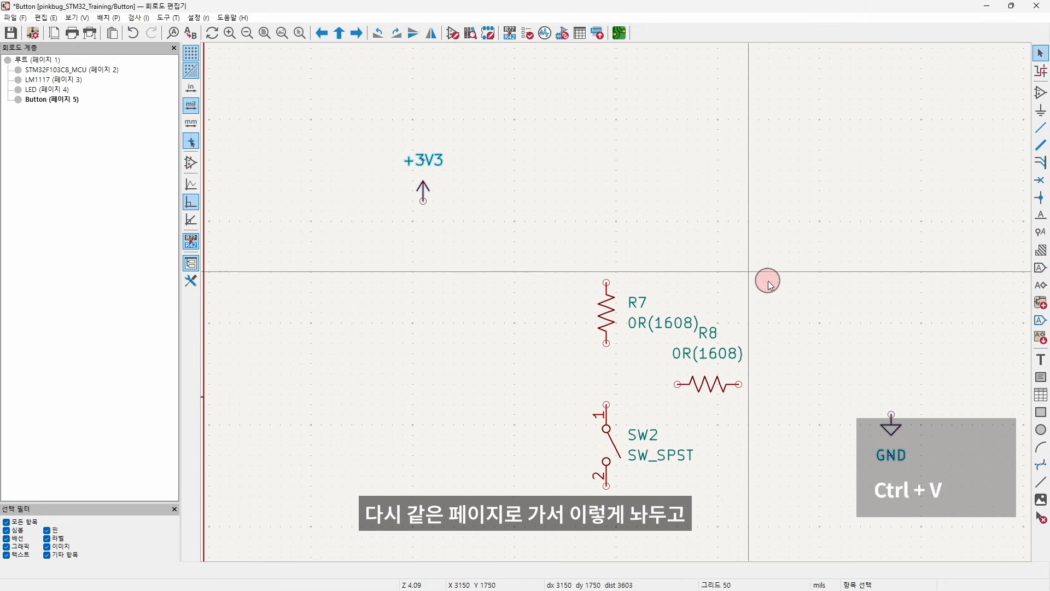
Move the GND symbol directly below the switch and the +3V3 symbol directly above the vertical resistor.
click(877, 410)
middle_drag(760, 334, 741, 331)
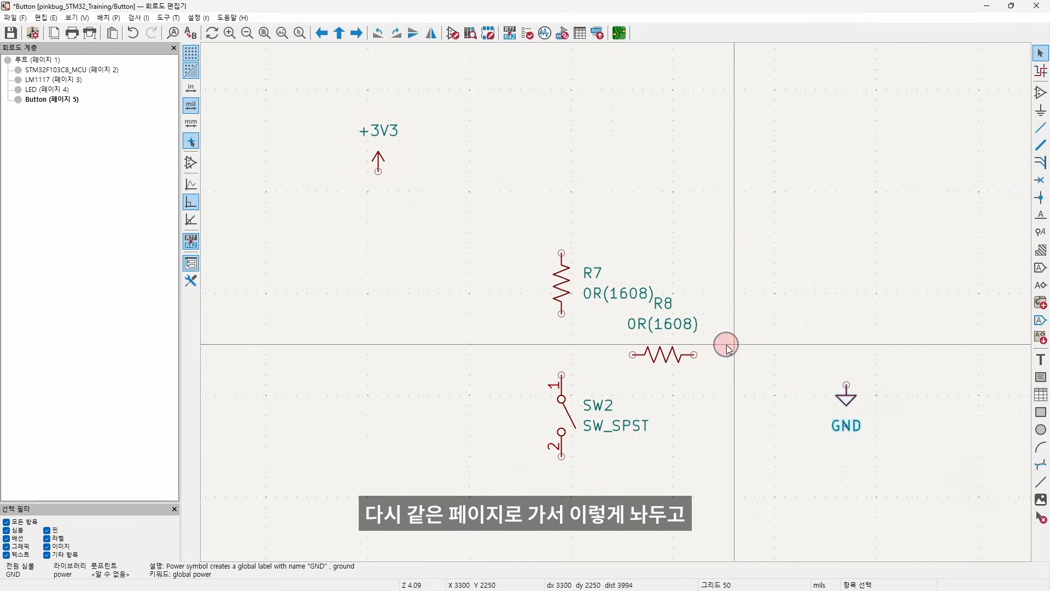
key(m)
click(559, 498)
click(382, 172)
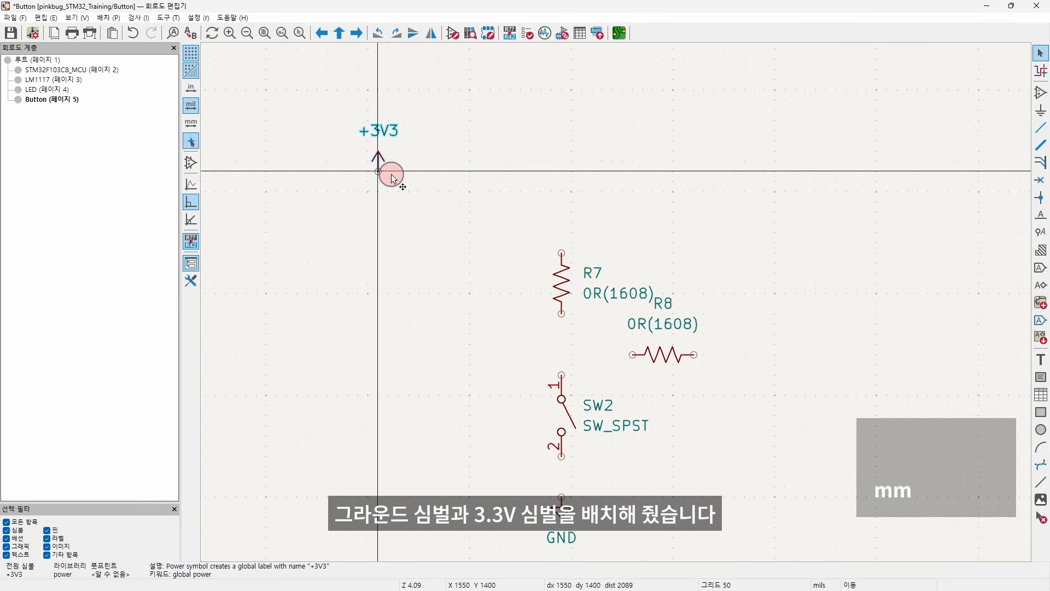
key(m)
click(560, 194)
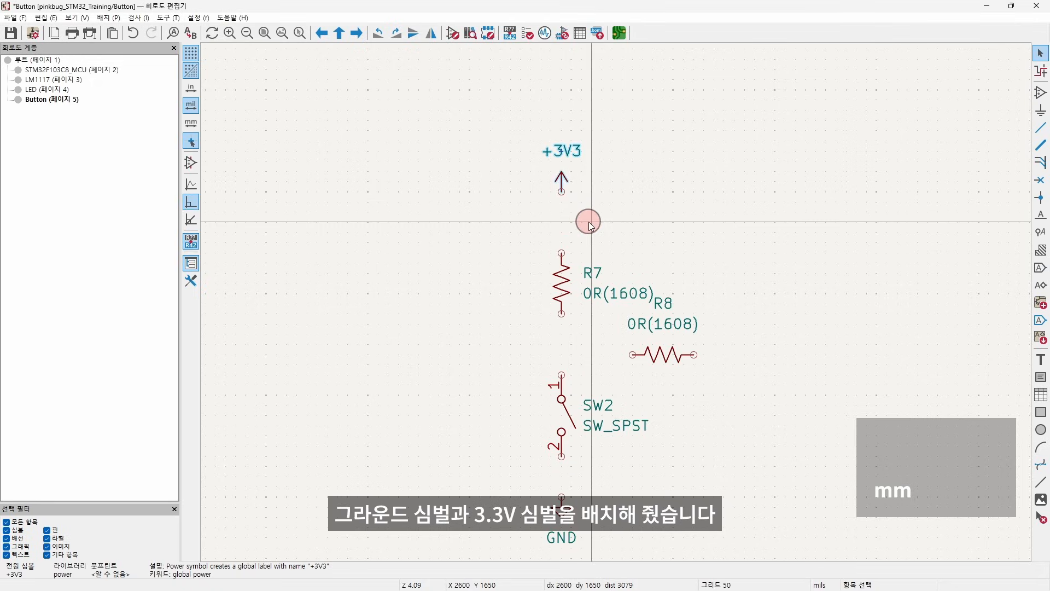
Wire the +3V3 symbol to the vertical resistor, the resistor to the switch, and the switch to the GND symbol.
key(w)
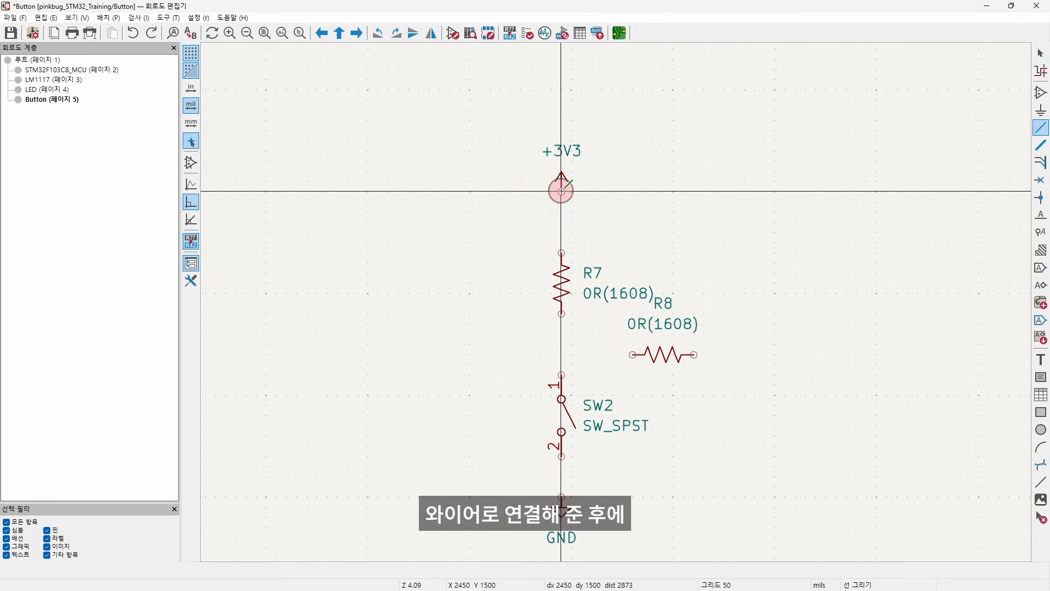
click(563, 249)
key(Escape)
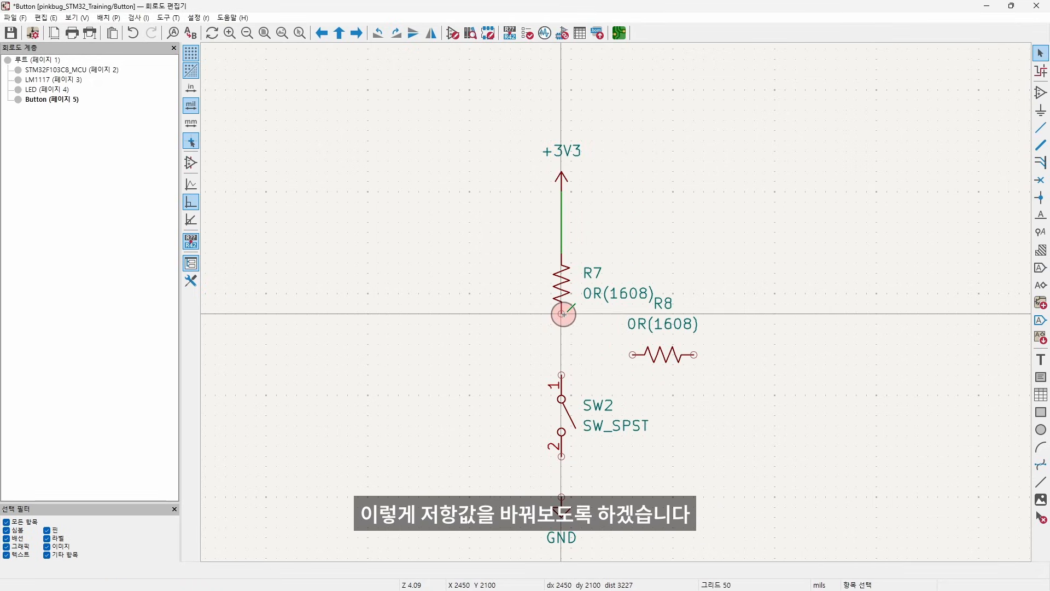
click(562, 314)
click(562, 374)
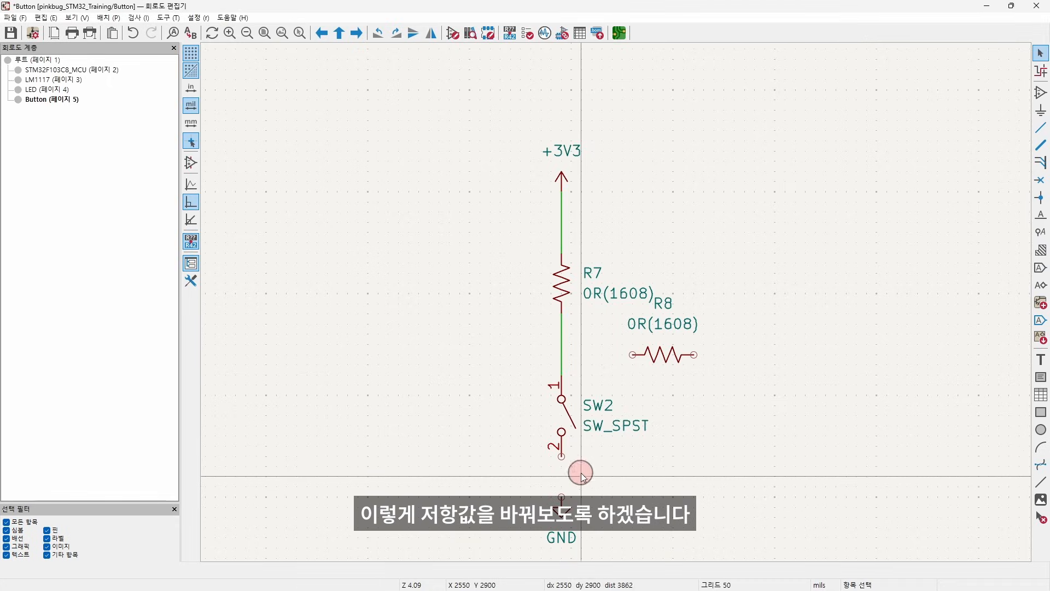
click(562, 456)
click(561, 495)
key(Escape)
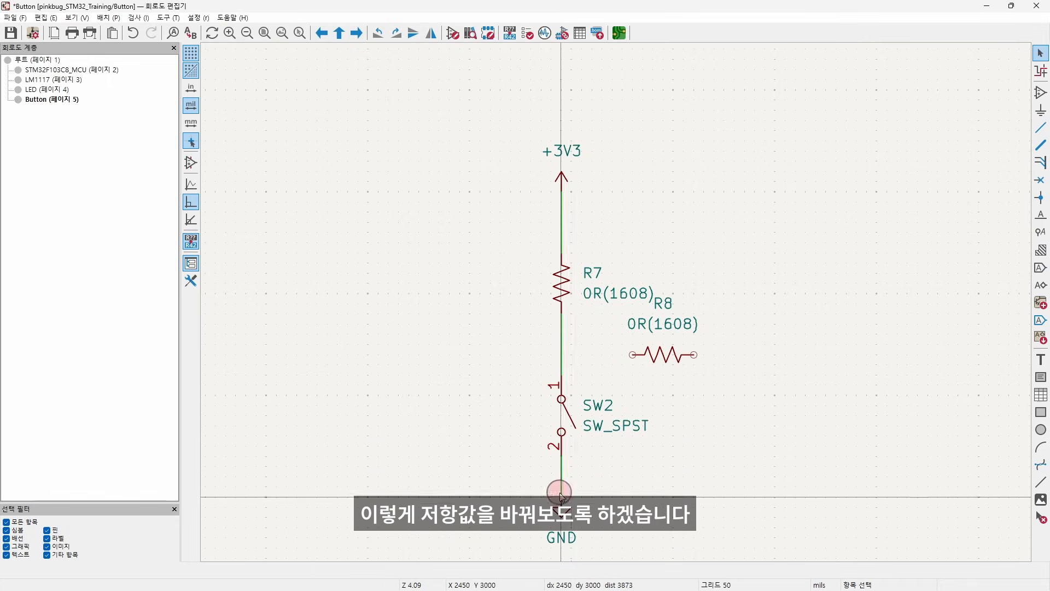
Wire horizontal resistor R8 to the node between R7 and the switch, and extend a free output wire from its other end.
click(633, 354)
click(562, 354)
click(692, 363)
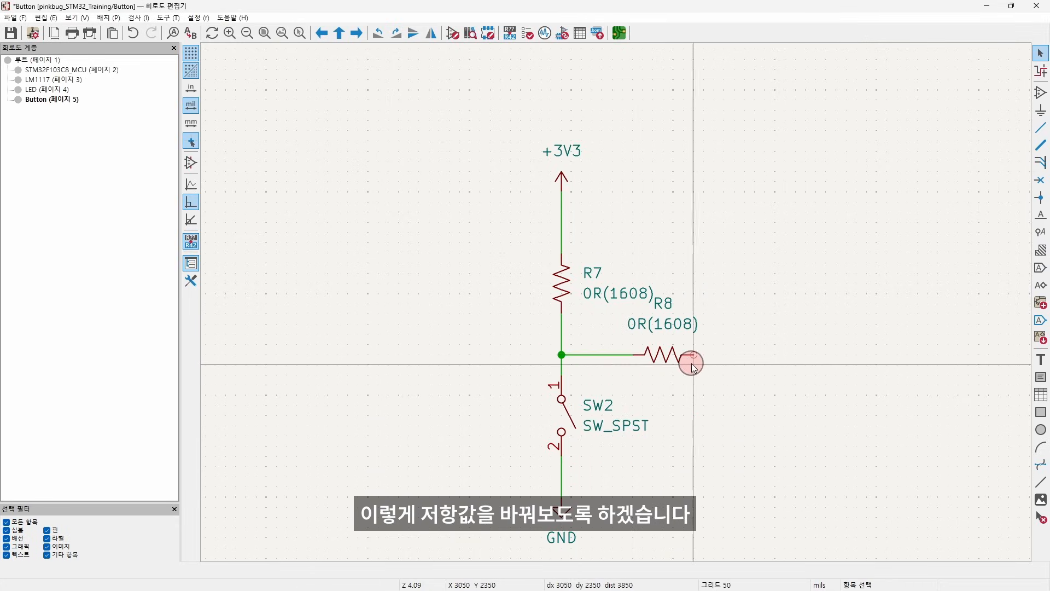
double_click(816, 355)
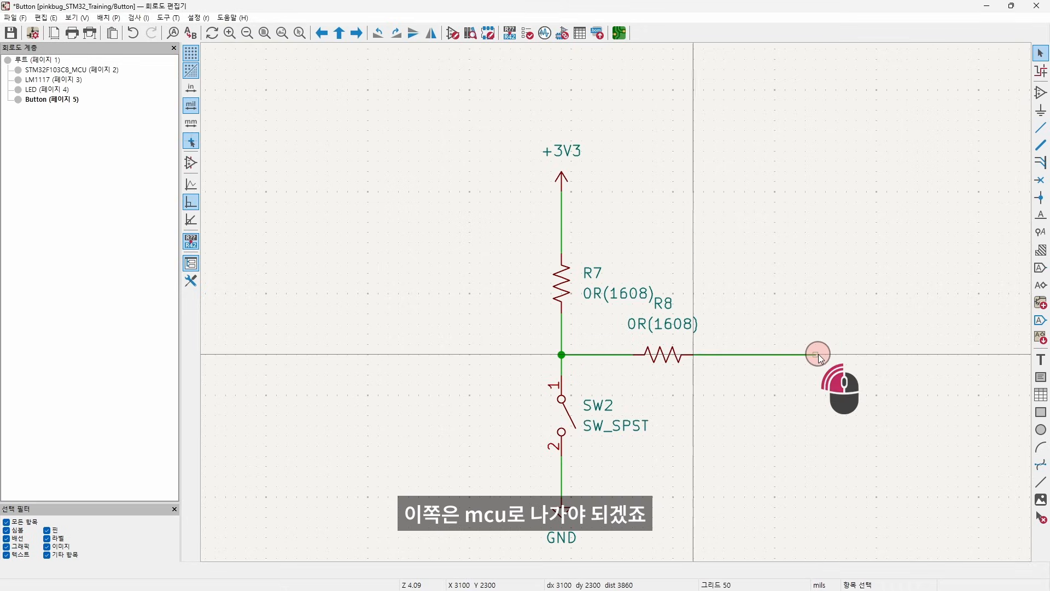
Set the value of pull-up resistor R7 to 4.7KR(1608).
double_click(559, 285)
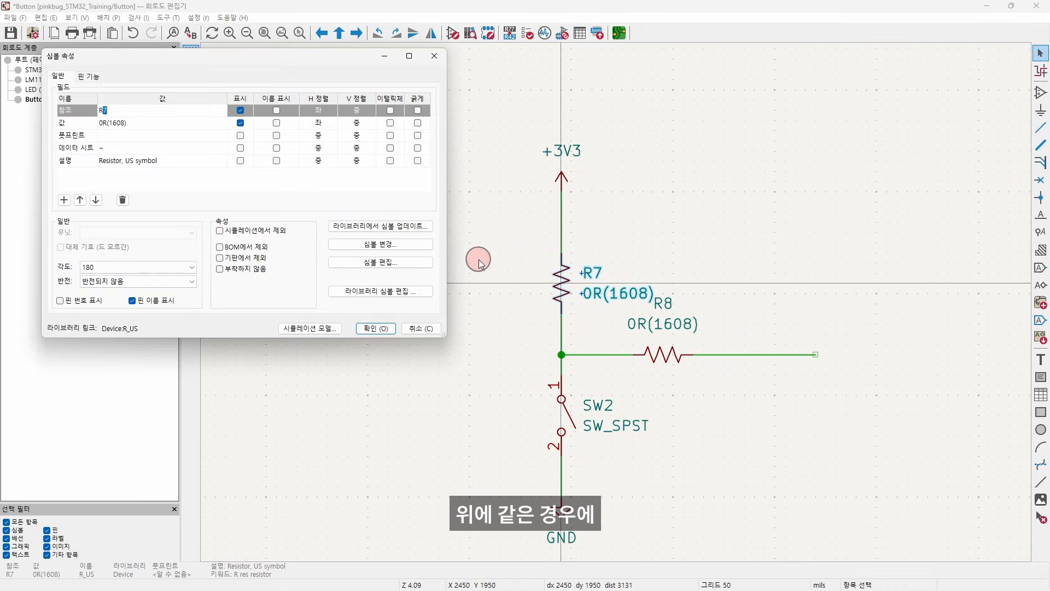
drag(141, 58, 233, 111)
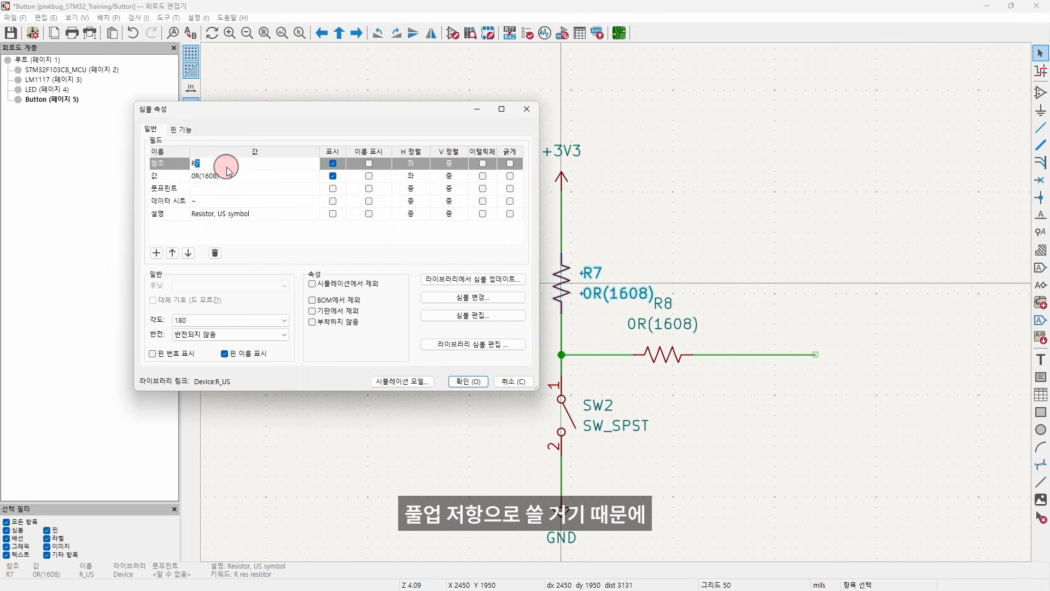
click(228, 171)
key(Home)
key(Delete)
text(4)
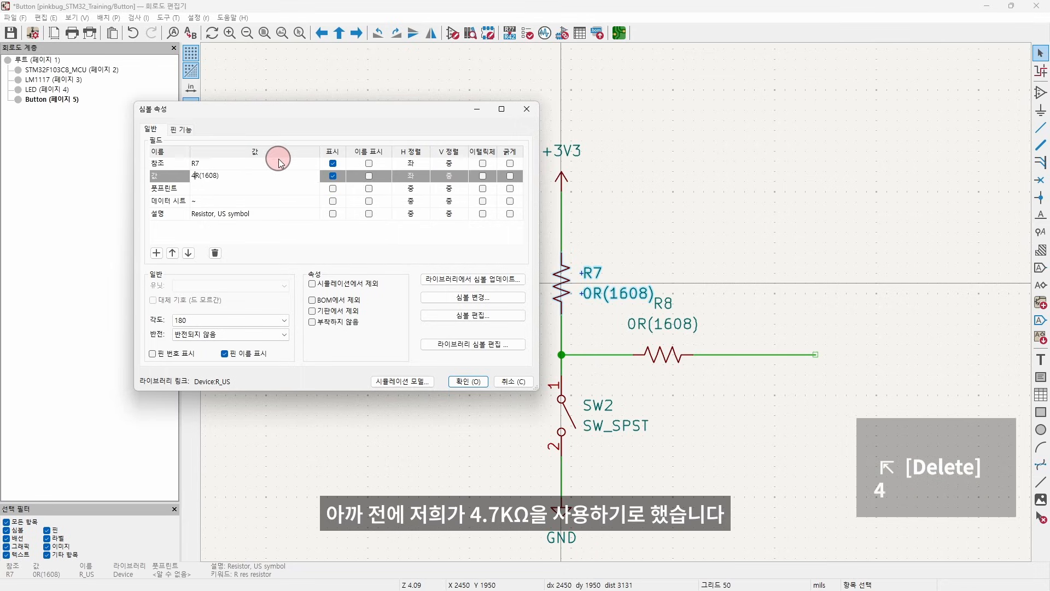
text(.7K)
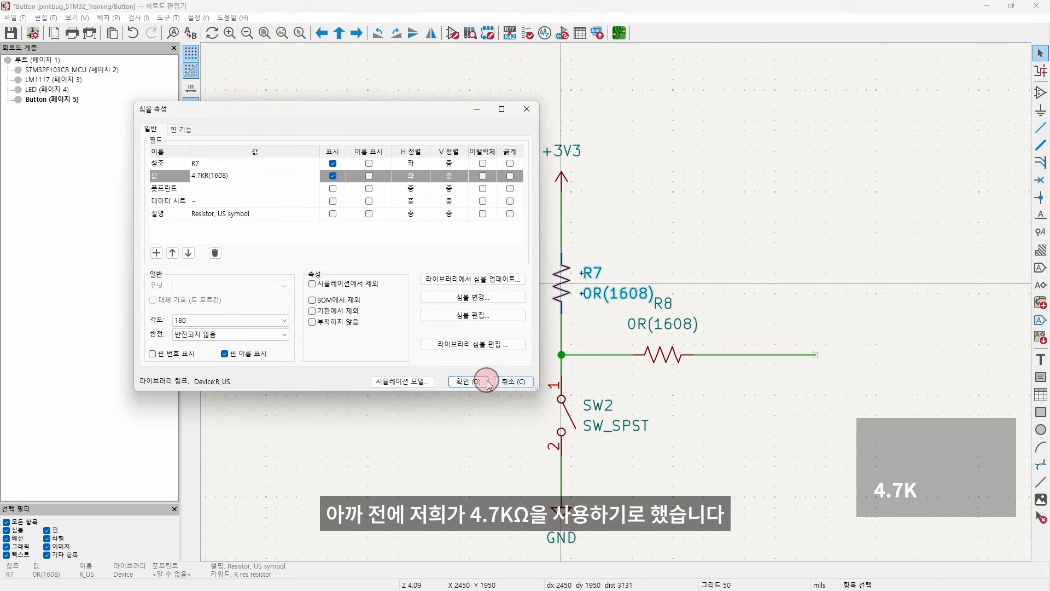
click(470, 381)
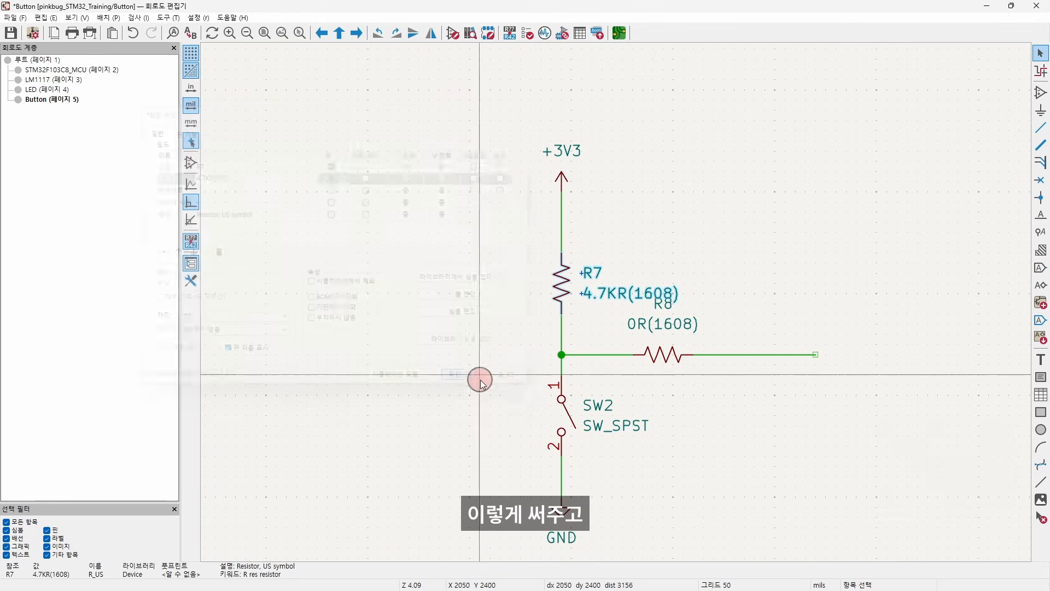
Set the value of horizontal resistor R8 to 100R(1608).
double_click(656, 345)
click(244, 175)
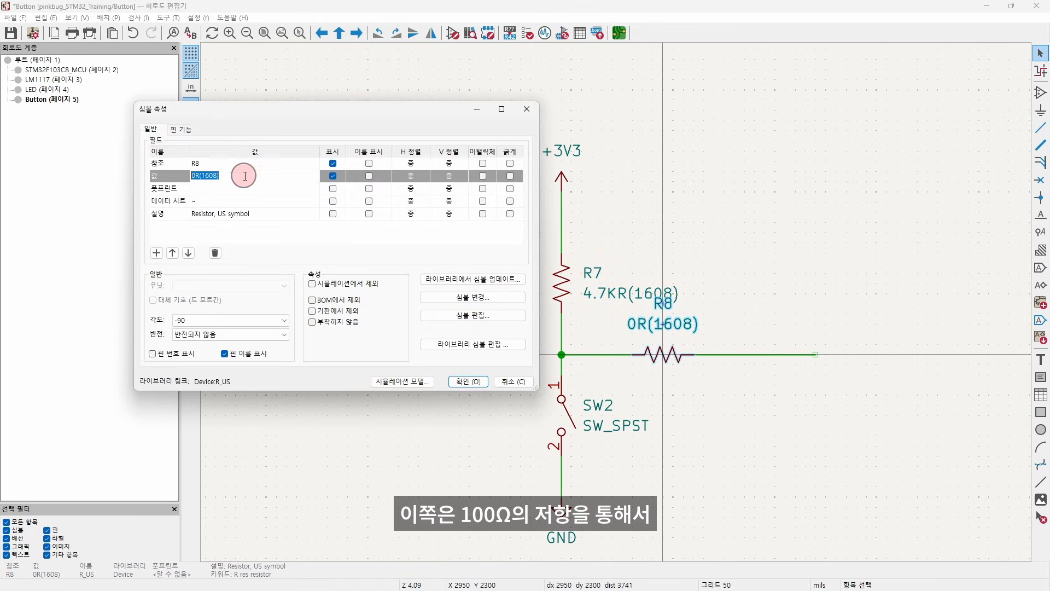
key(Home)
key(Delete)
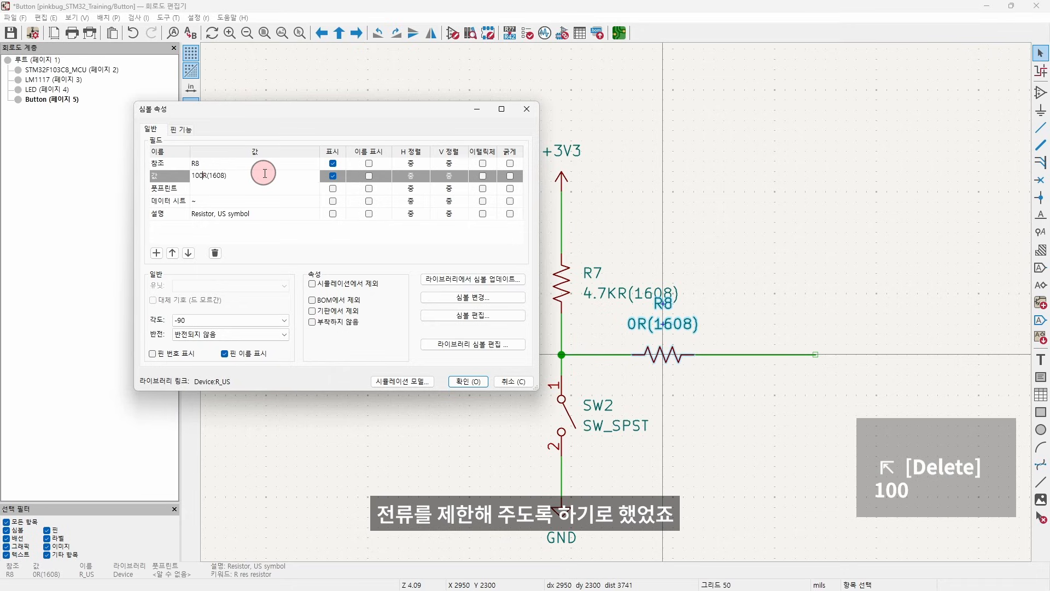
click(477, 383)
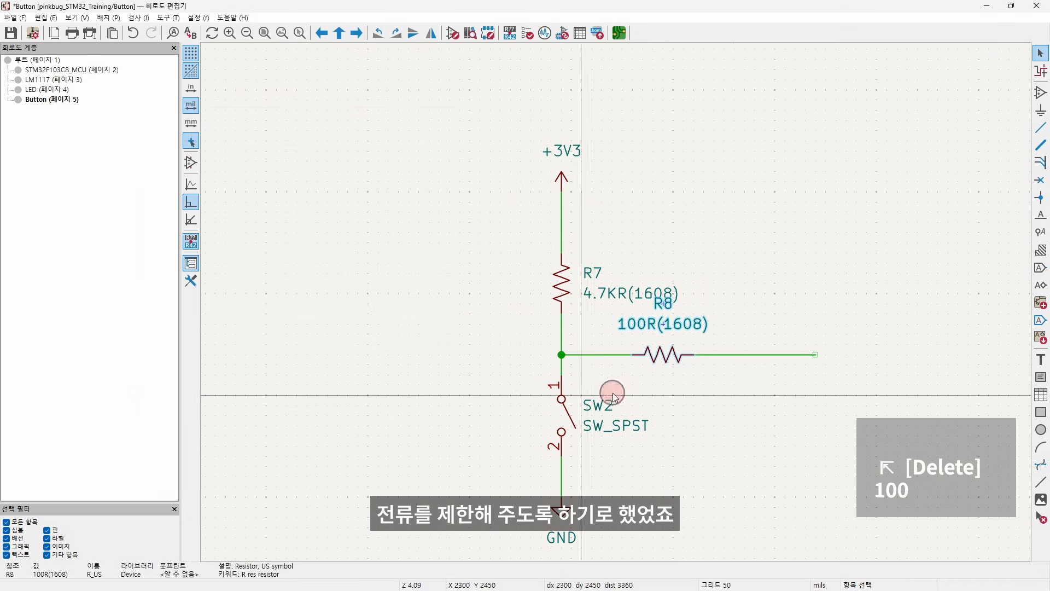
Move R8's value text below the resistor and its reference text just above it, clear of R7's value.
click(665, 302)
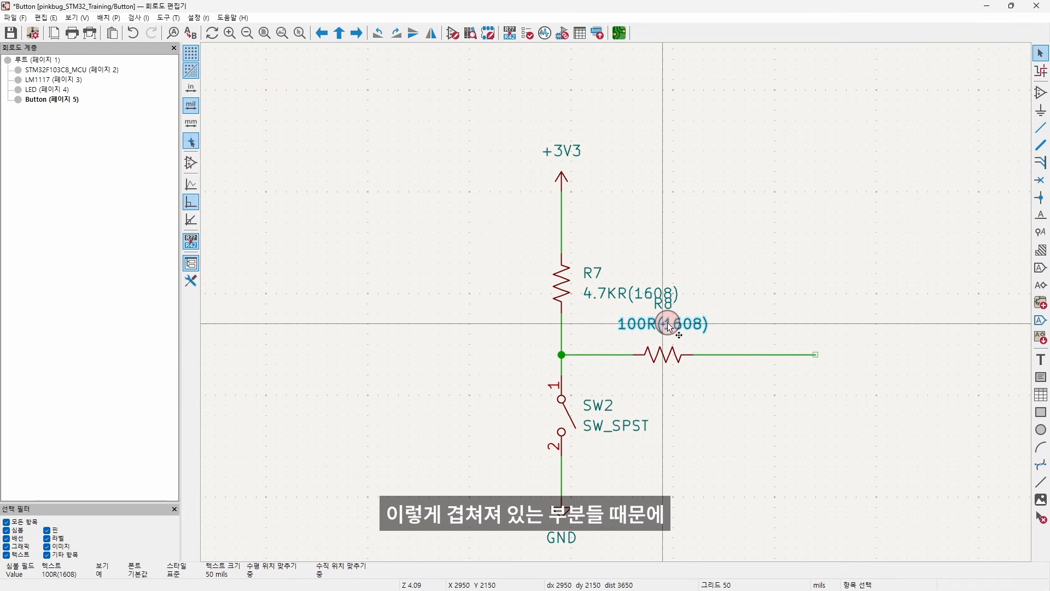
middle_drag(672, 379, 622, 382)
click(609, 360)
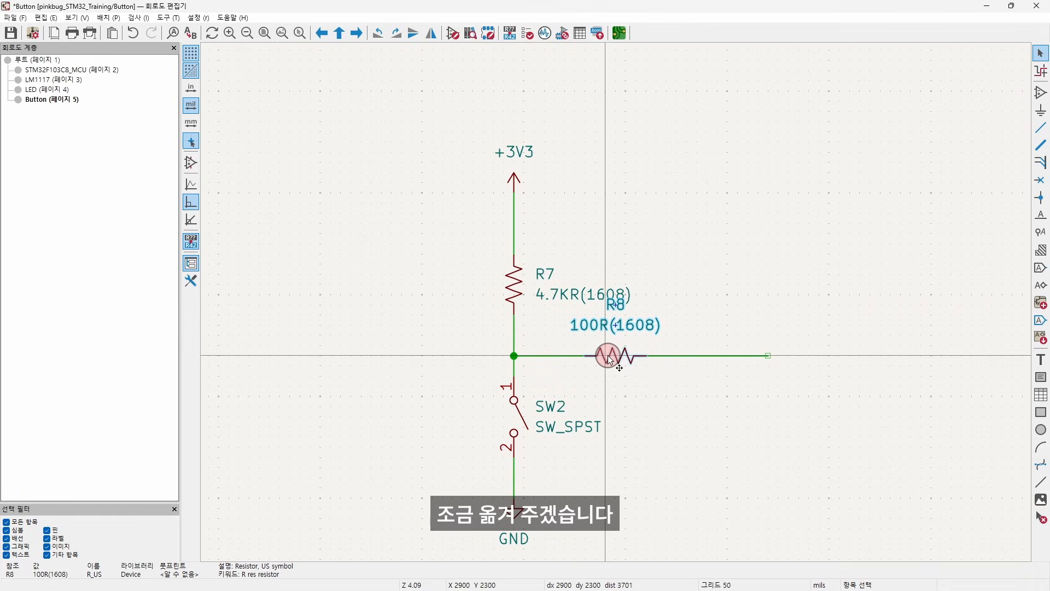
key(m)
click(614, 413)
click(622, 313)
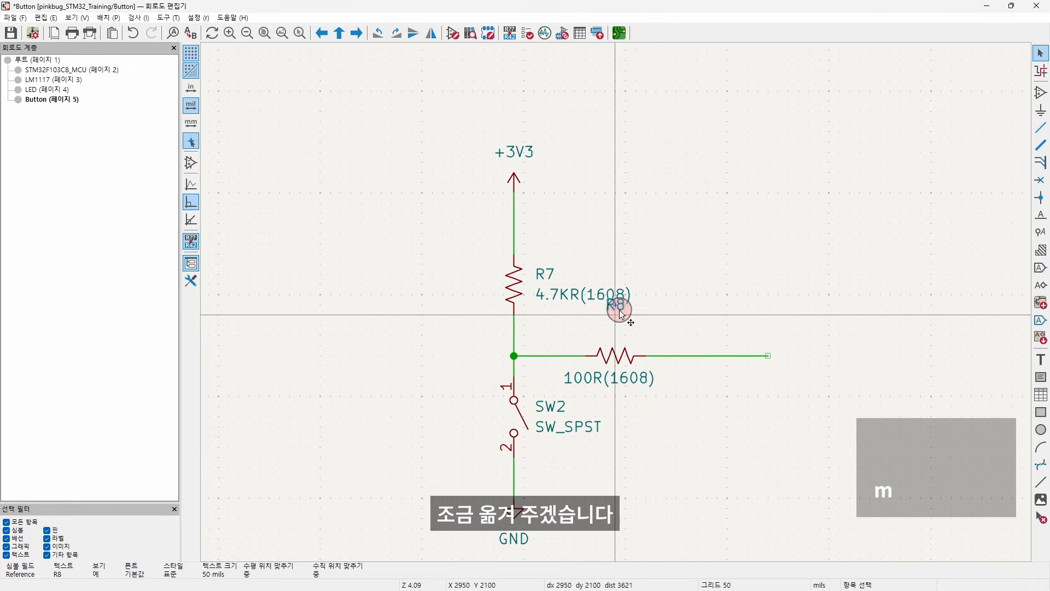
key(m)
click(633, 362)
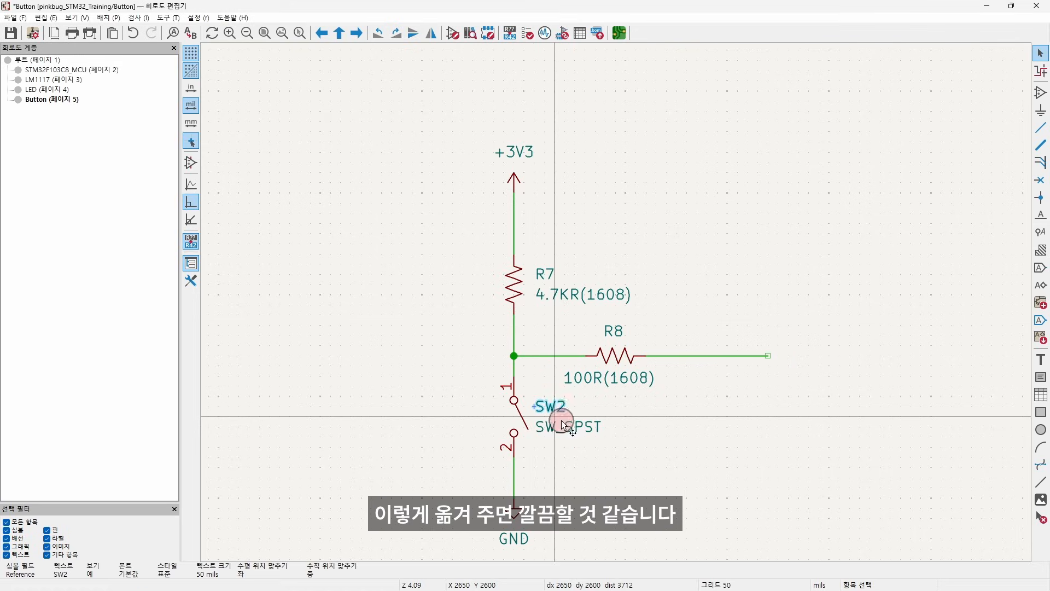
Shift the switch's reference and value texts slightly down, away from R8's value text.
key(m)
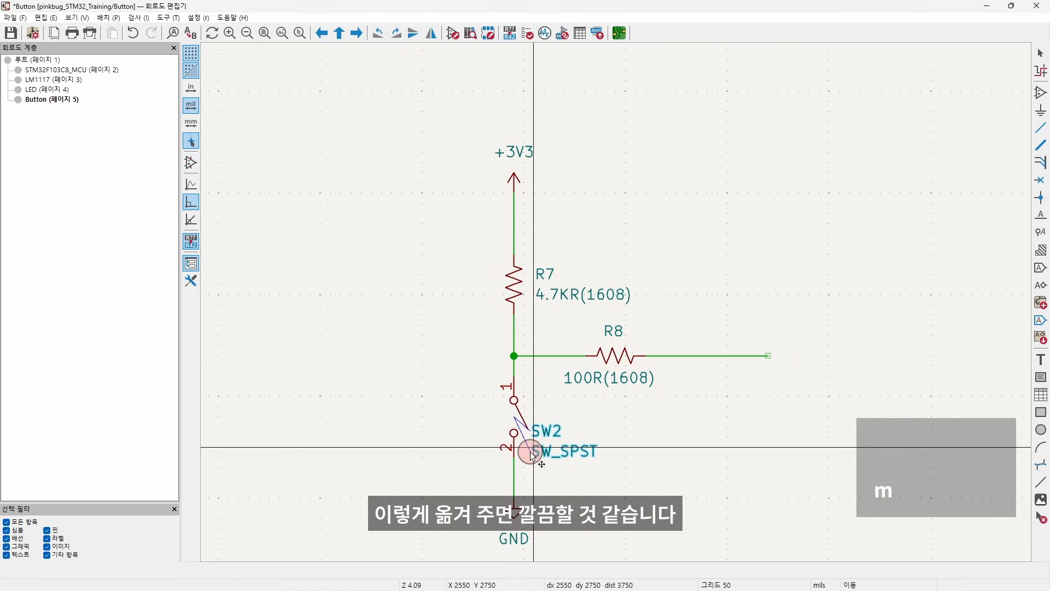
click(533, 453)
click(656, 427)
Add a hierarchical label named IO_IN_SW1 at the free end of R8's output wire.
middle_drag(646, 390, 520, 387)
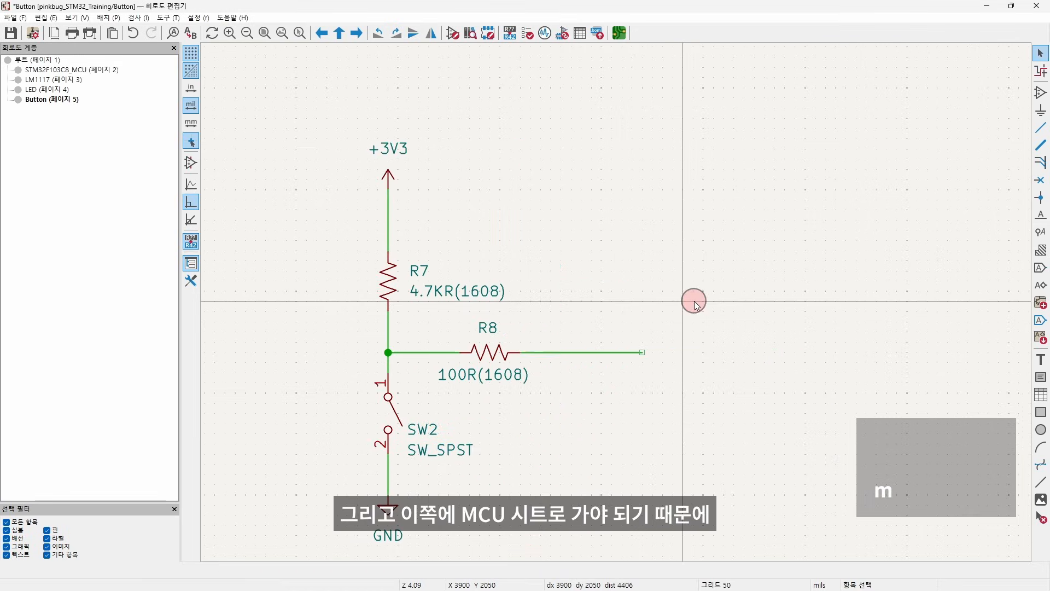
click(572, 358)
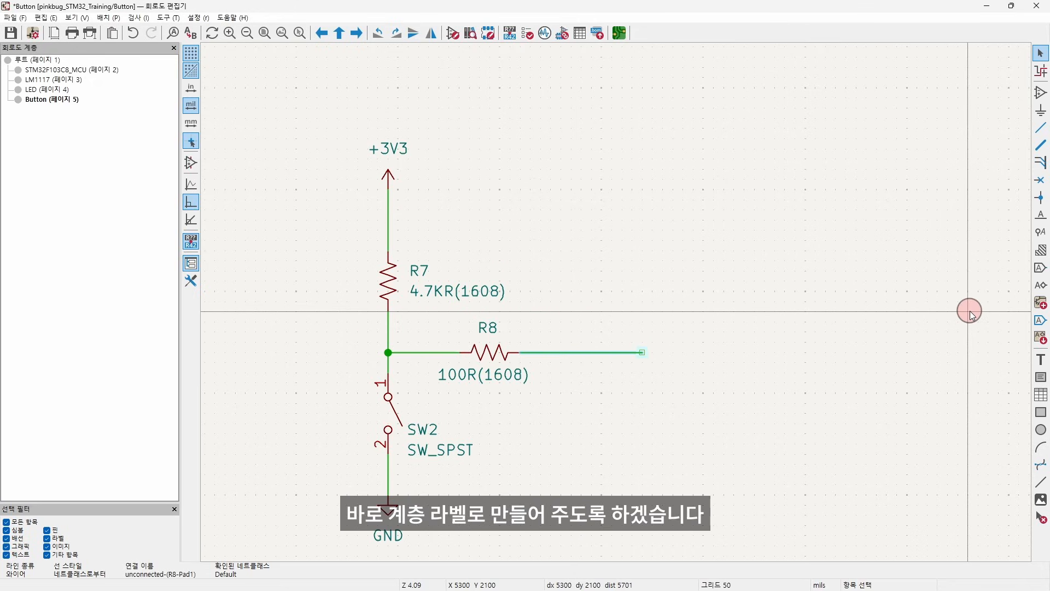
click(1038, 285)
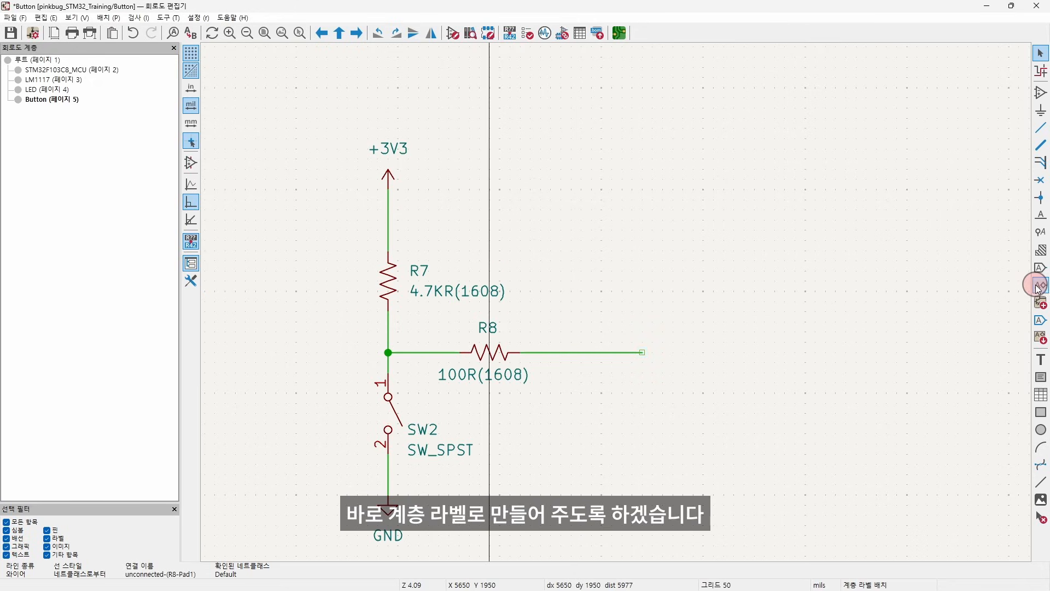
click(688, 334)
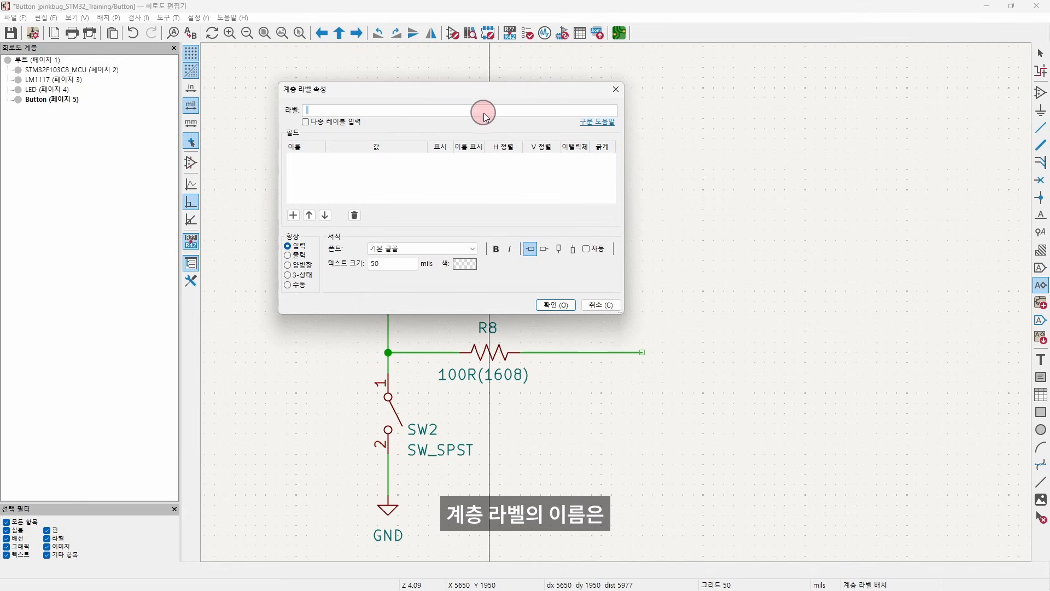
text(I)
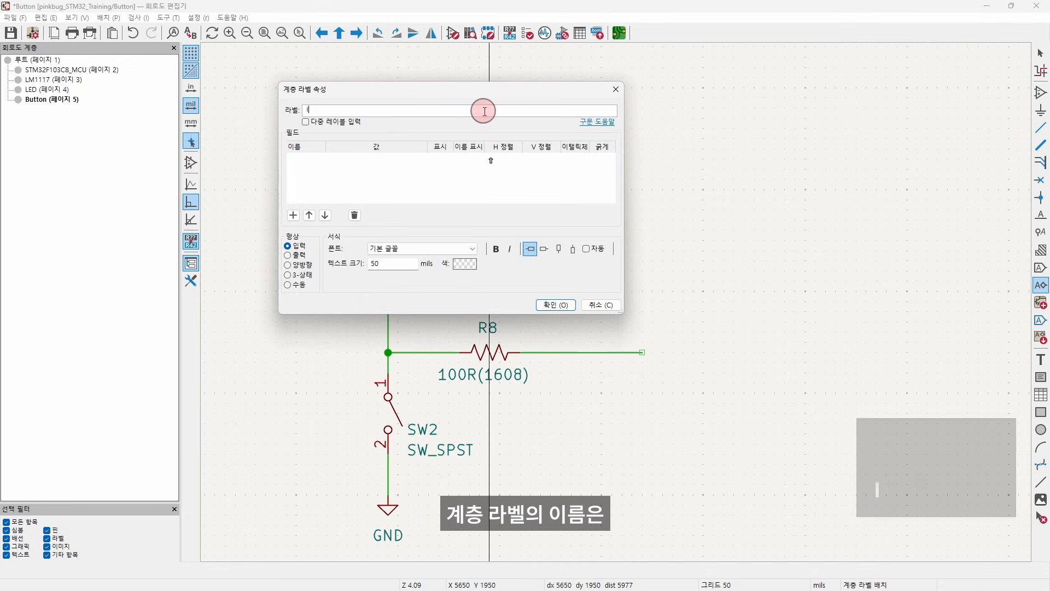
text(O_IN_SW1)
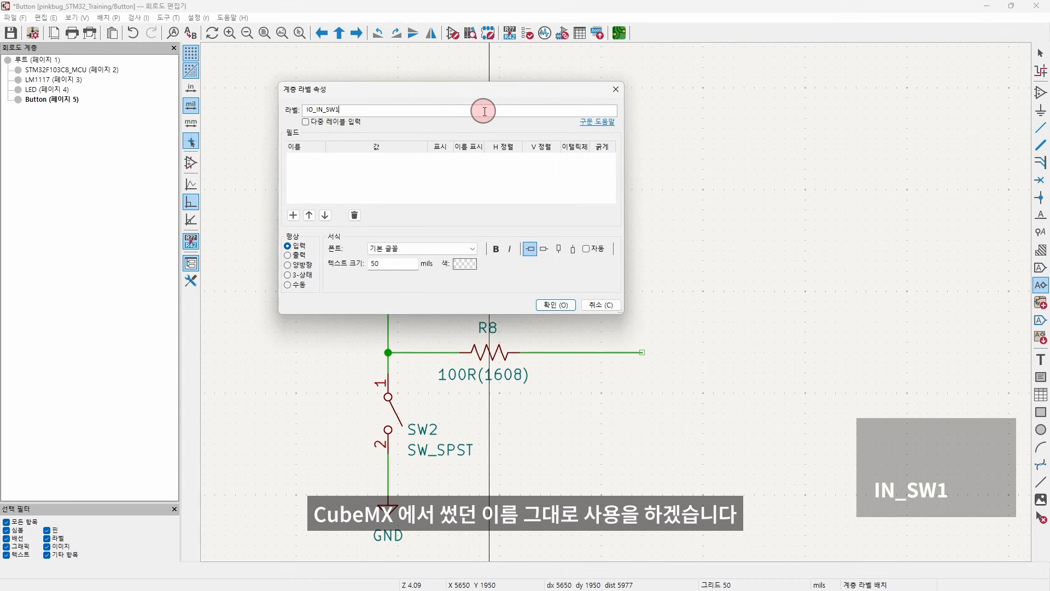
click(555, 309)
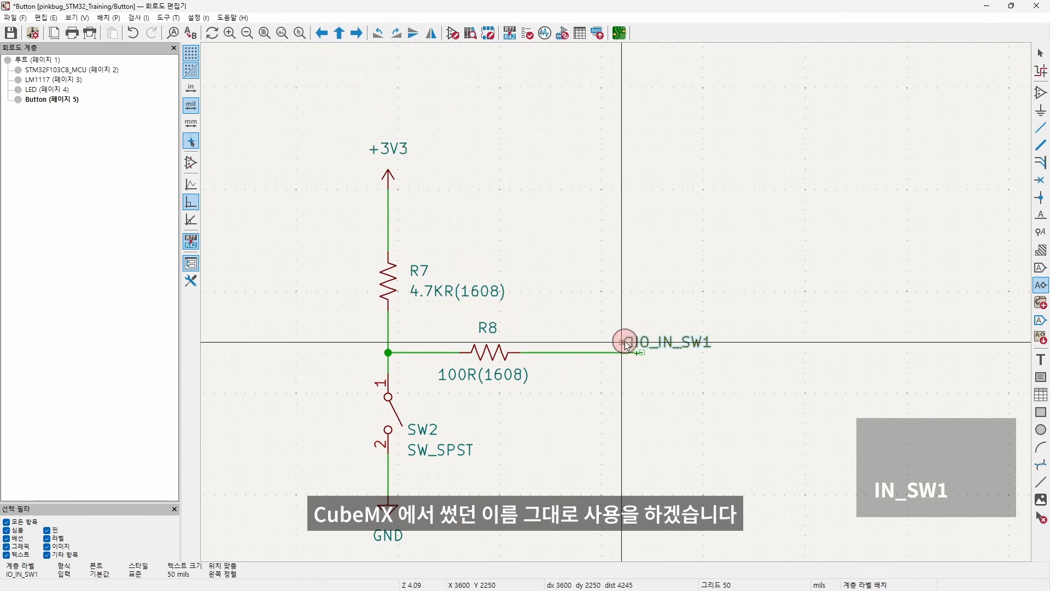
click(645, 352)
key(Escape)
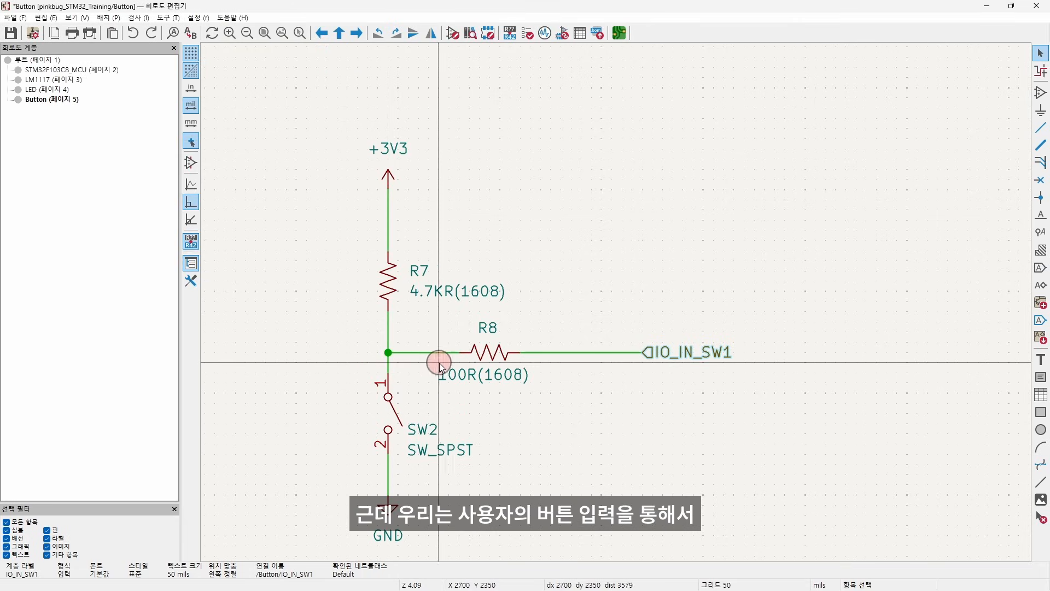
Change the IO_IN_SW1 label's shape to output and pull the label closer to R8, shortening its wire.
double_click(651, 354)
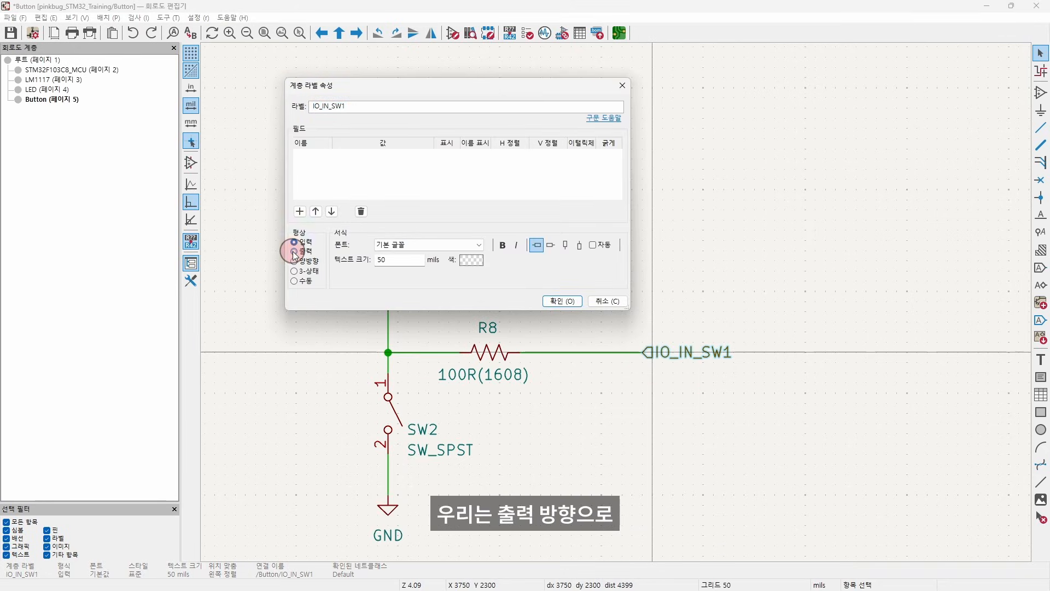
click(561, 301)
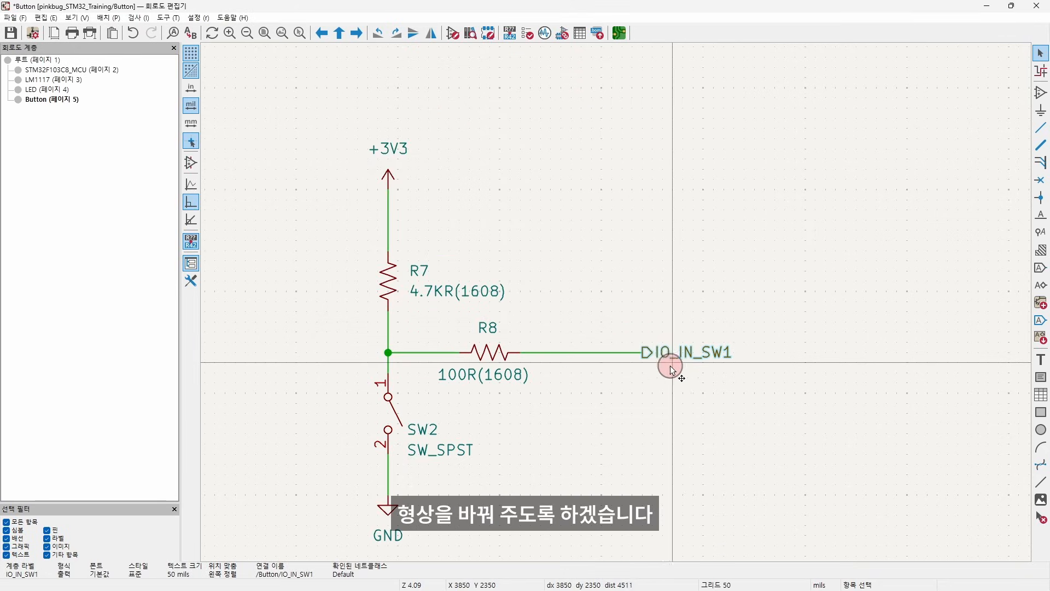
key(g)
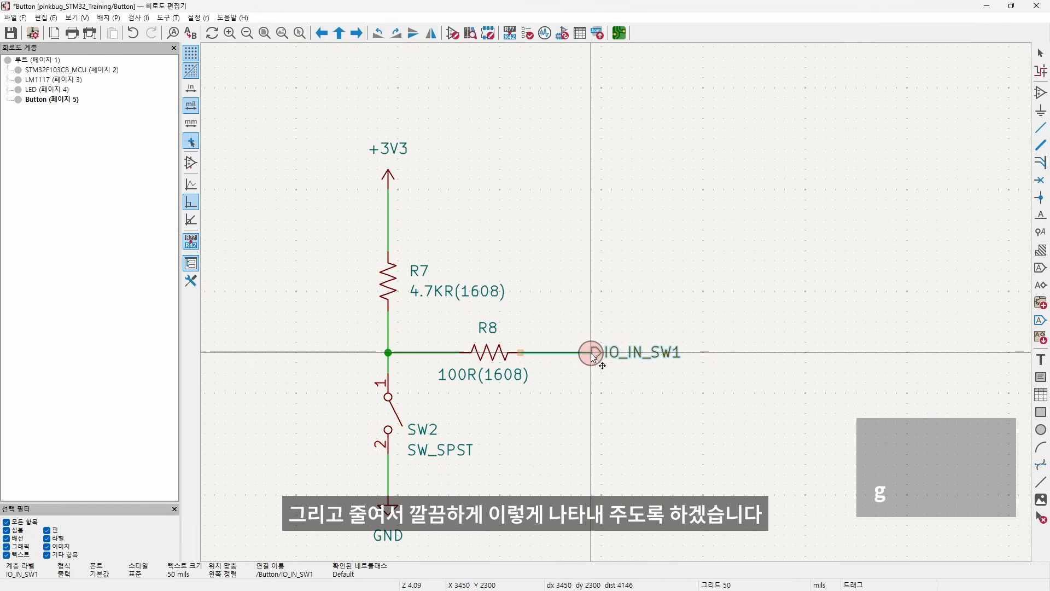
click(593, 354)
Copy the complete button circuit and paste three copies in a row to the right of the original.
scroll(628, 376, down, 2)
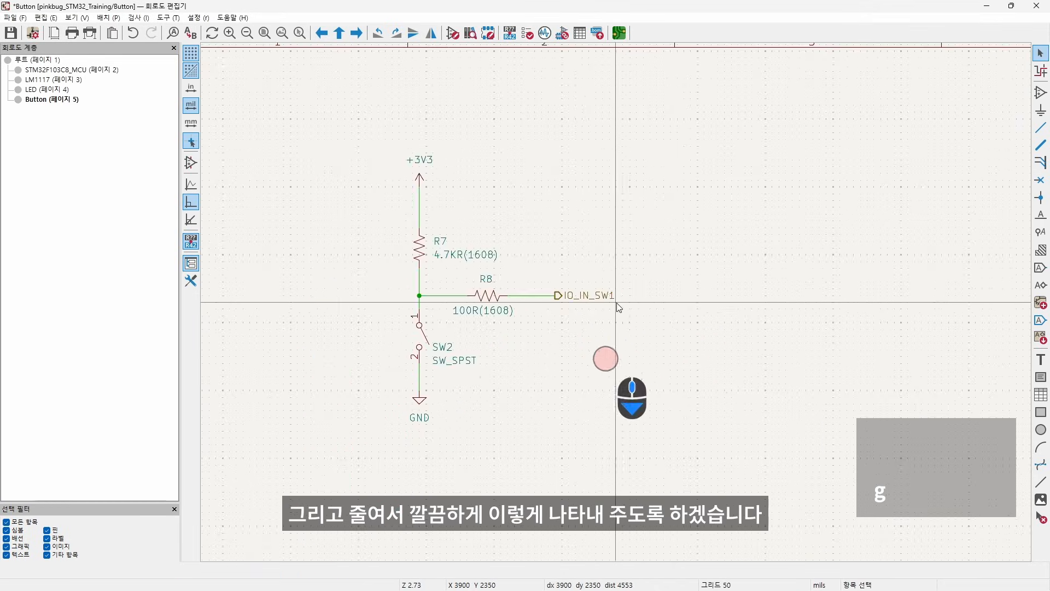
drag(684, 140, 469, 425)
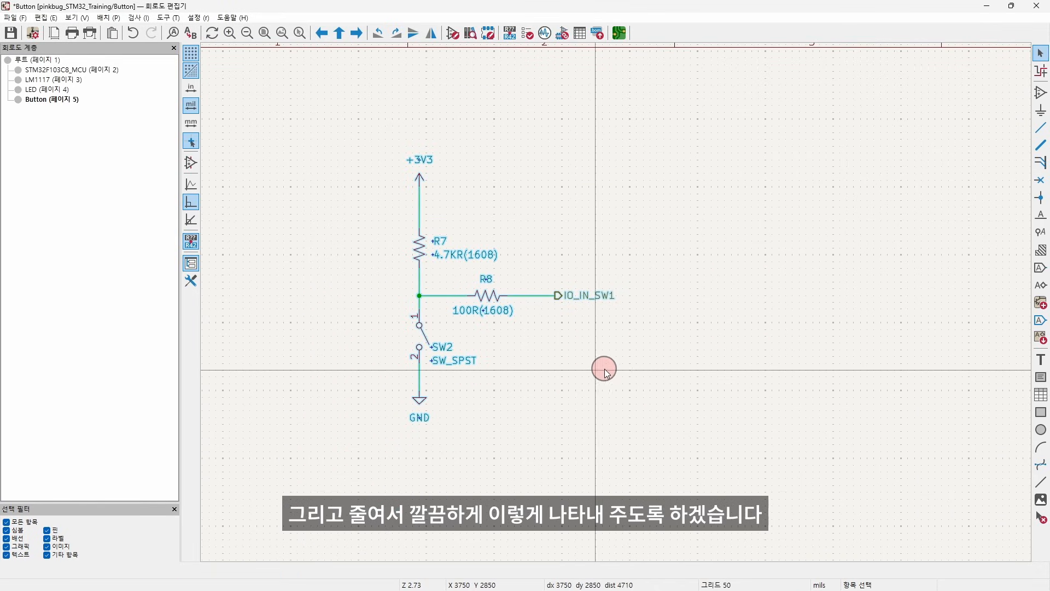
middle_drag(672, 347, 649, 352)
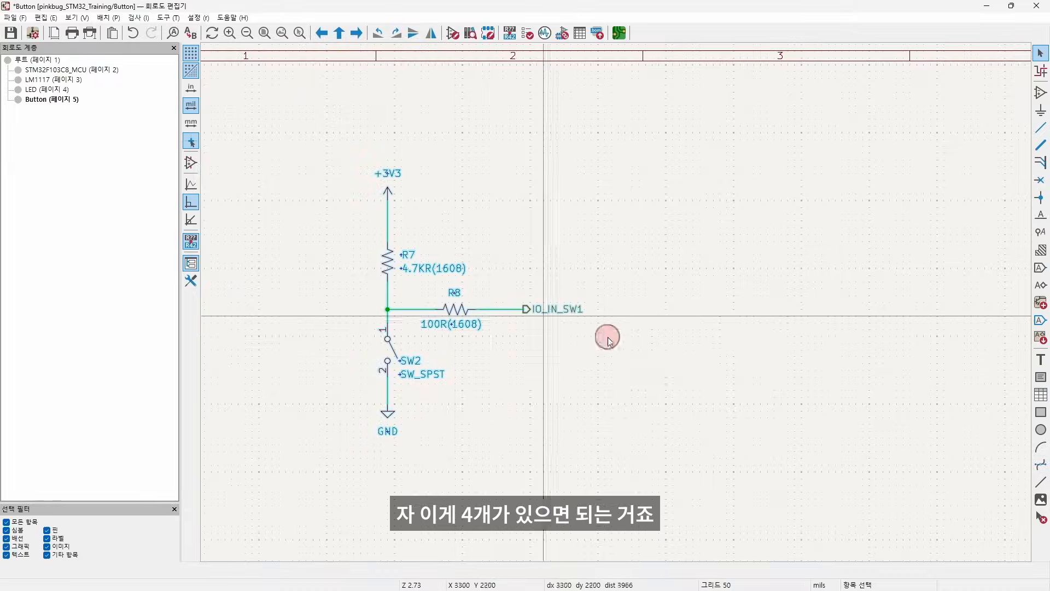
scroll(609, 341, down, 4)
key(ctrl+c)
key(ctrl+v)
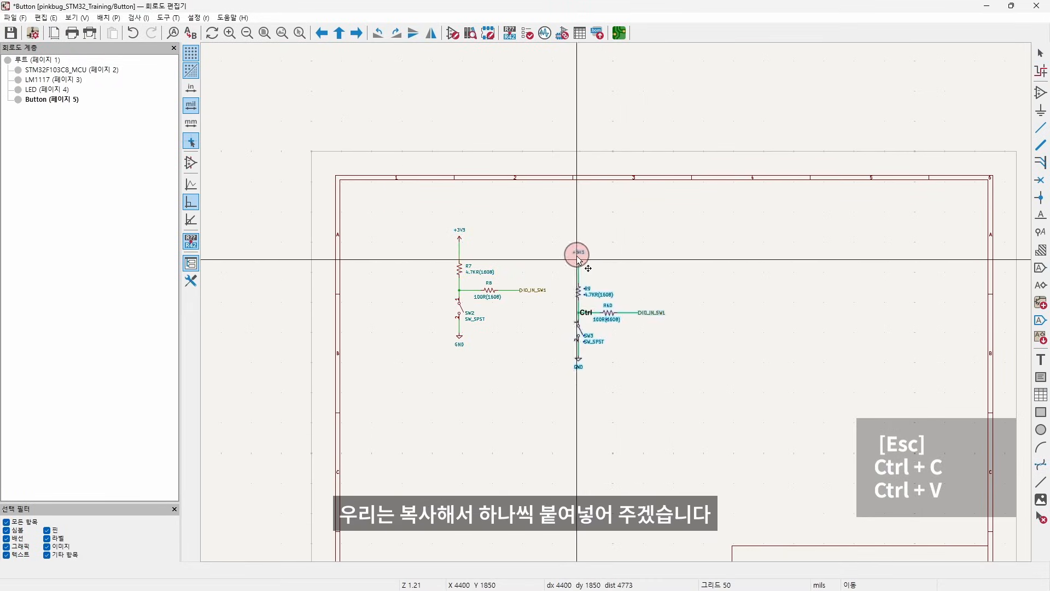
click(575, 241)
key(ctrl+v)
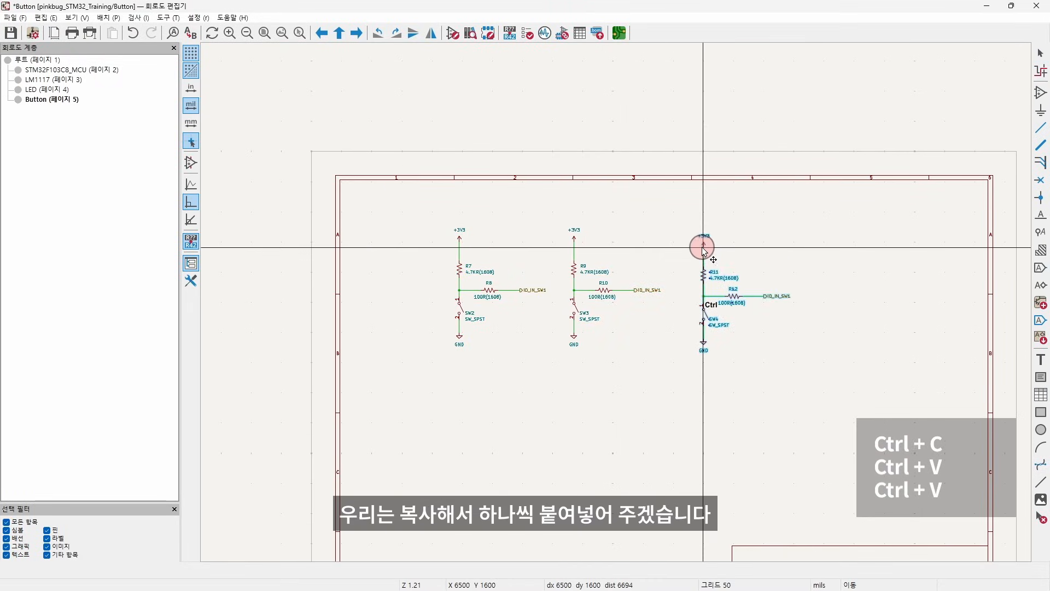
click(679, 242)
key(ctrl+v)
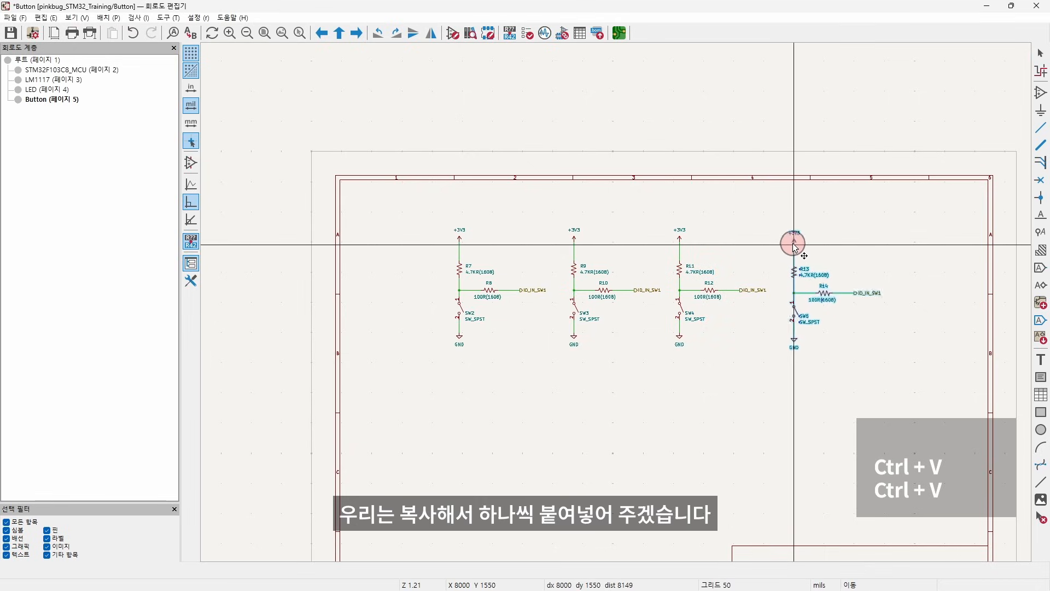
click(786, 241)
scroll(618, 307, up, 2)
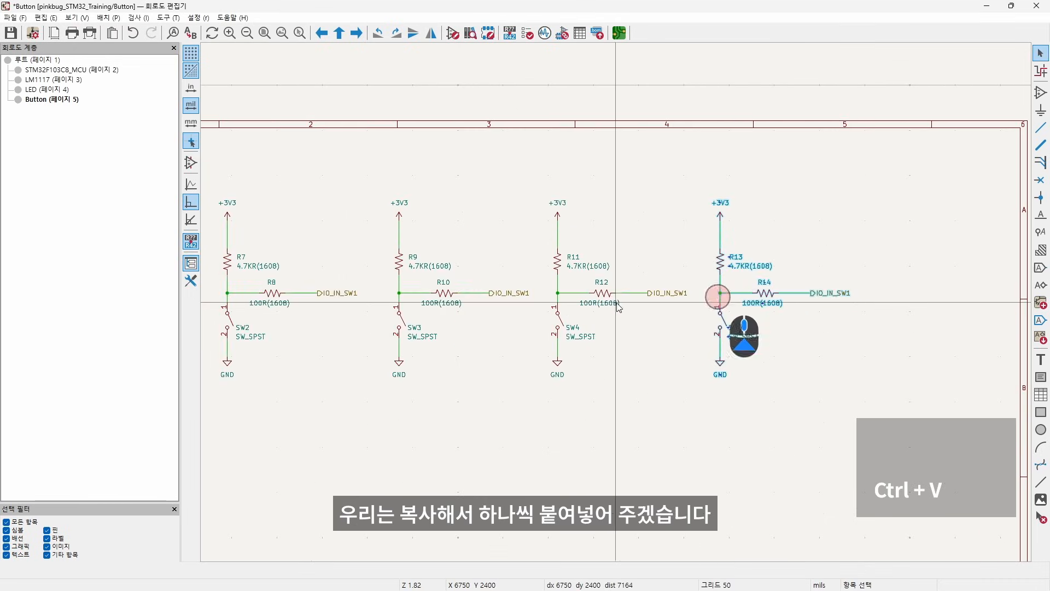
click(475, 322)
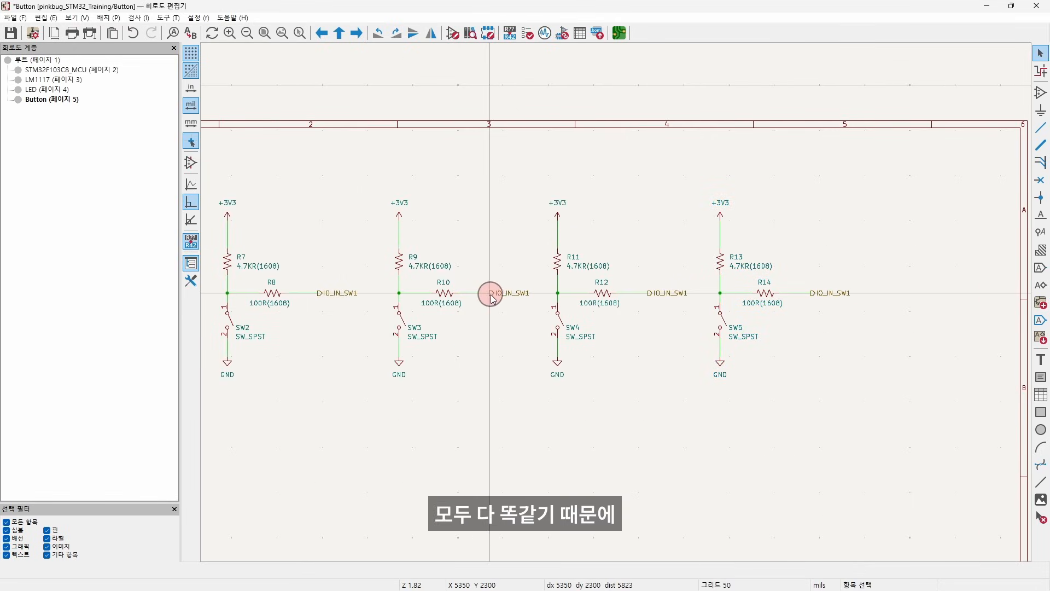
Rename the second button circuit's hierarchical label as IO_IN_SW2.
double_click(493, 298)
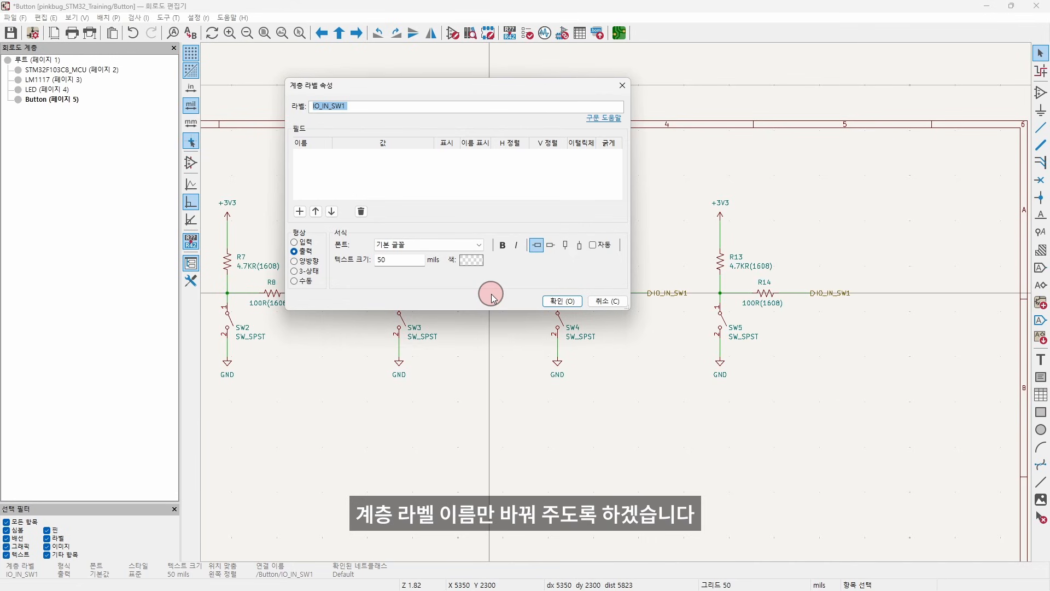
key(End)
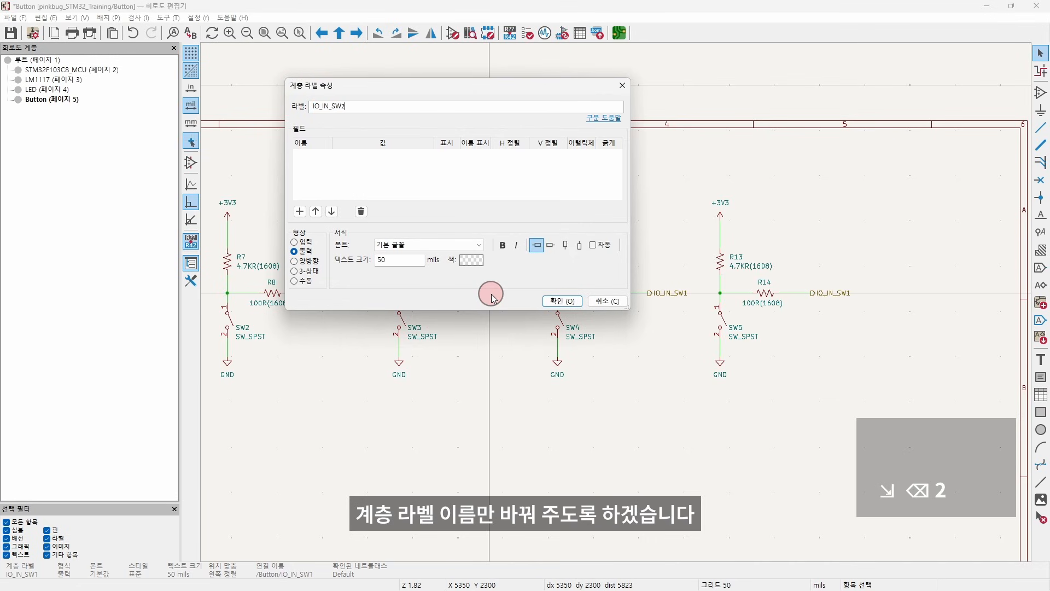
text(2)
key(Return)
Rename the third button circuit's hierarchical label, on R12's output wire, as IO_IN_SW3.
scroll(654, 298, up, 5)
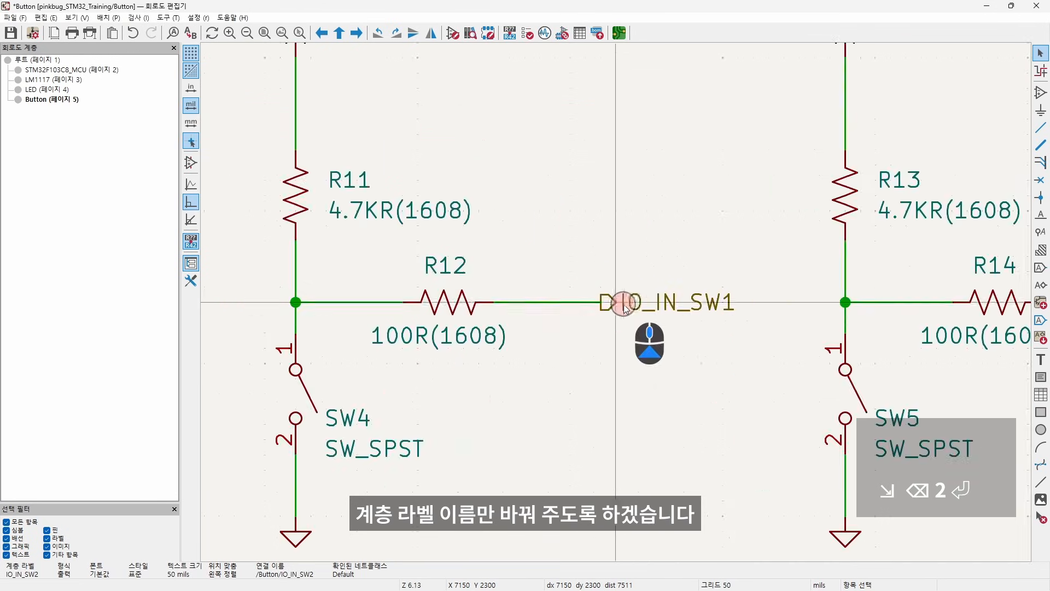
double_click(615, 305)
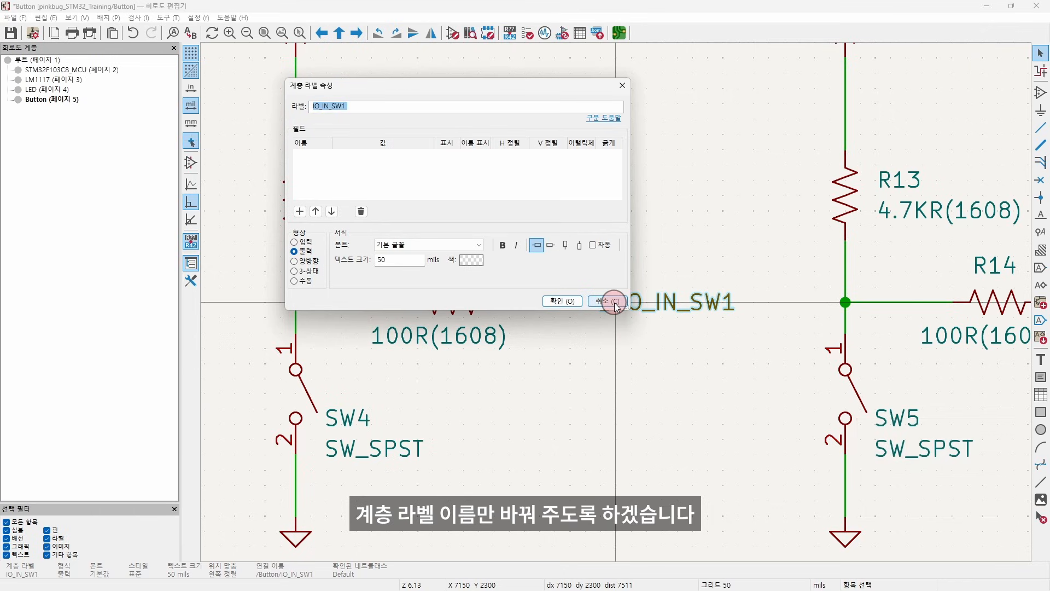
key(End)
key(BackSpace)
text(3)
key(Return)
Rename the fourth button circuit's hierarchical label, on R14's output wire, as IO_IN_SW4.
middle_drag(919, 271, 518, 281)
double_click(758, 312)
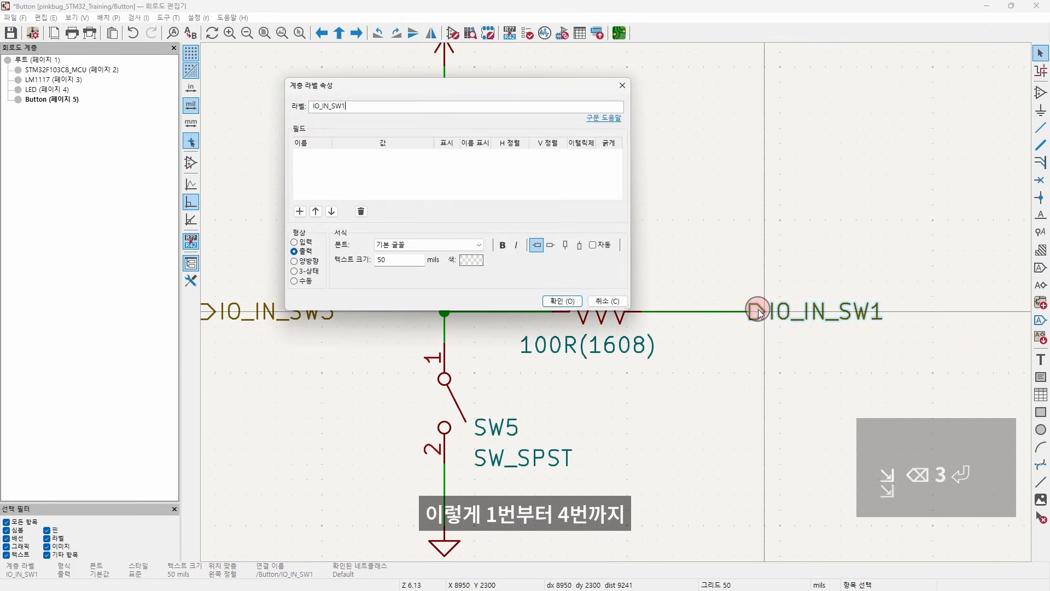
text(4)
key(Return)
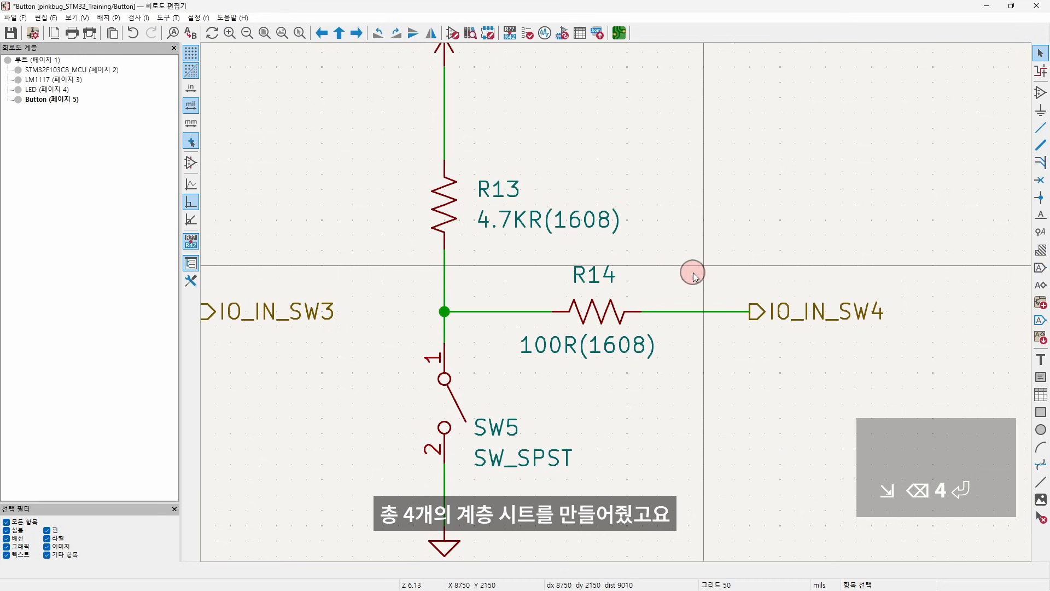
scroll(692, 272, down, 2)
scroll(543, 320, down, 2)
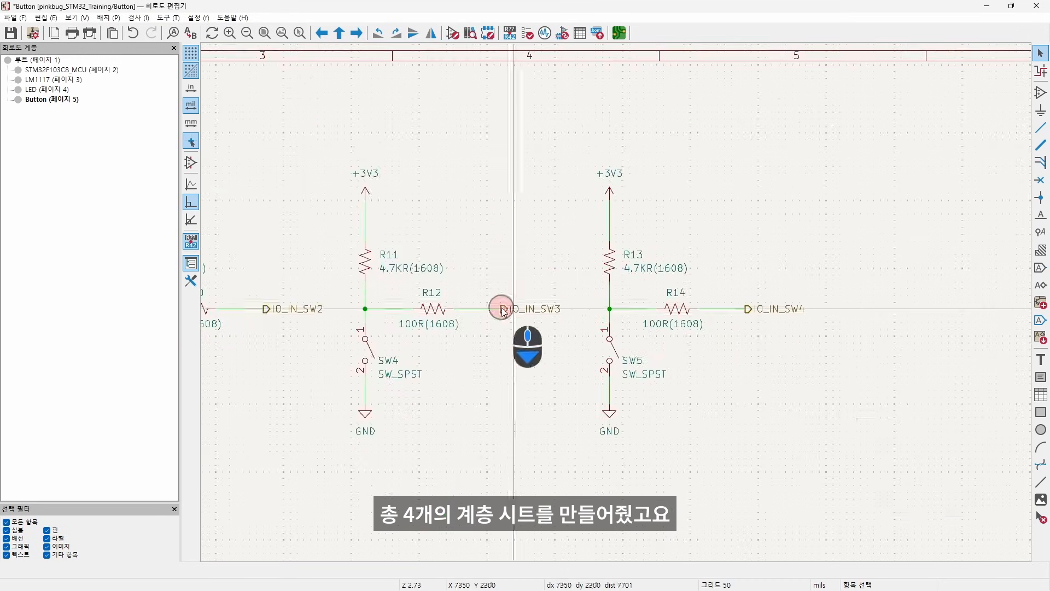
Return to the root page and place sheet pins IO_IN_SW1 to IO_IN_SW4 down the Button sheet's right edge.
click(29, 62)
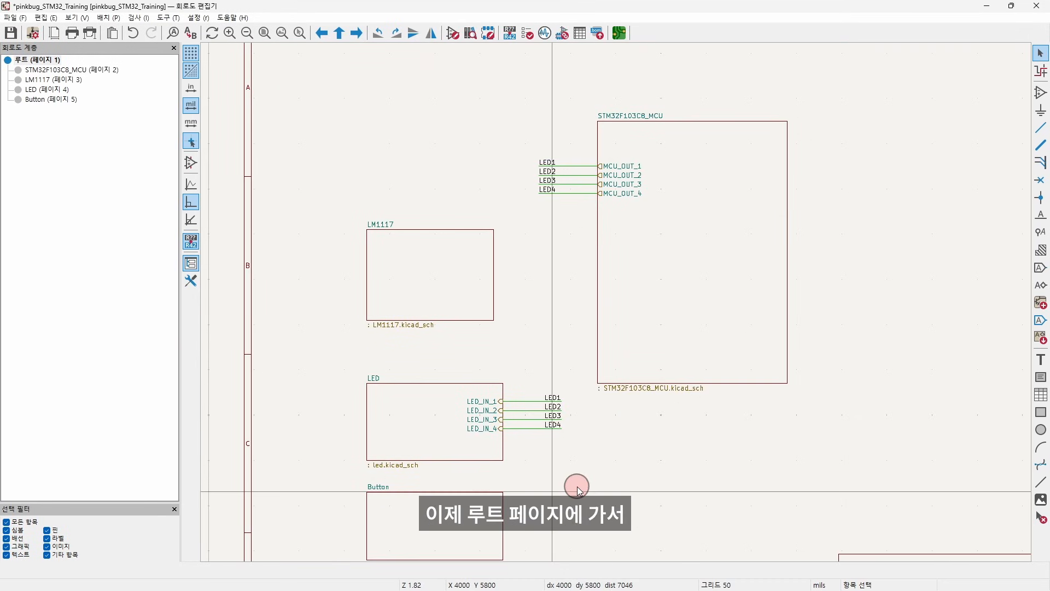
middle_drag(580, 485, 596, 422)
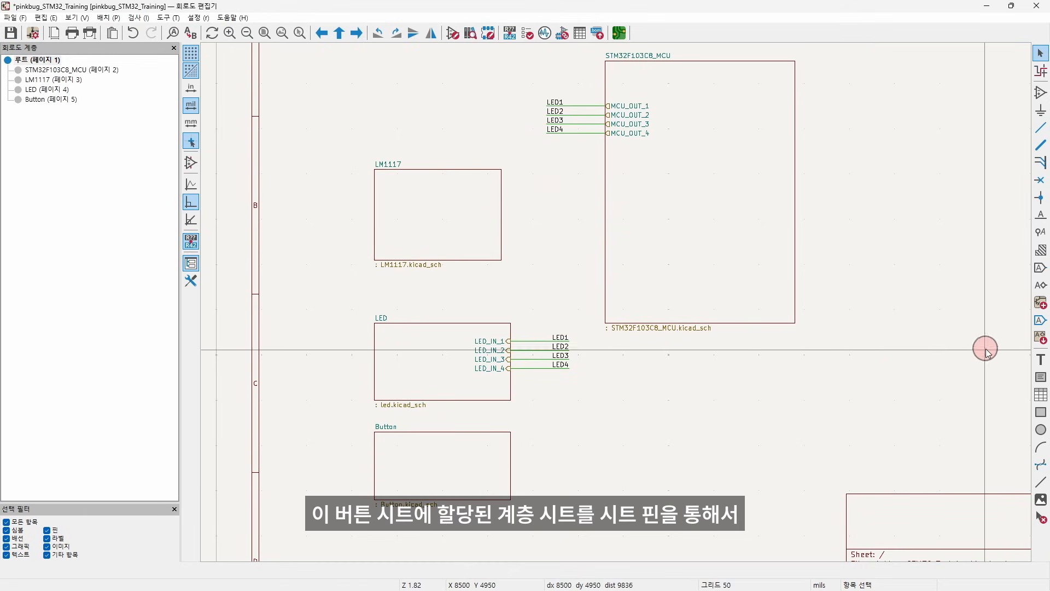
click(1040, 322)
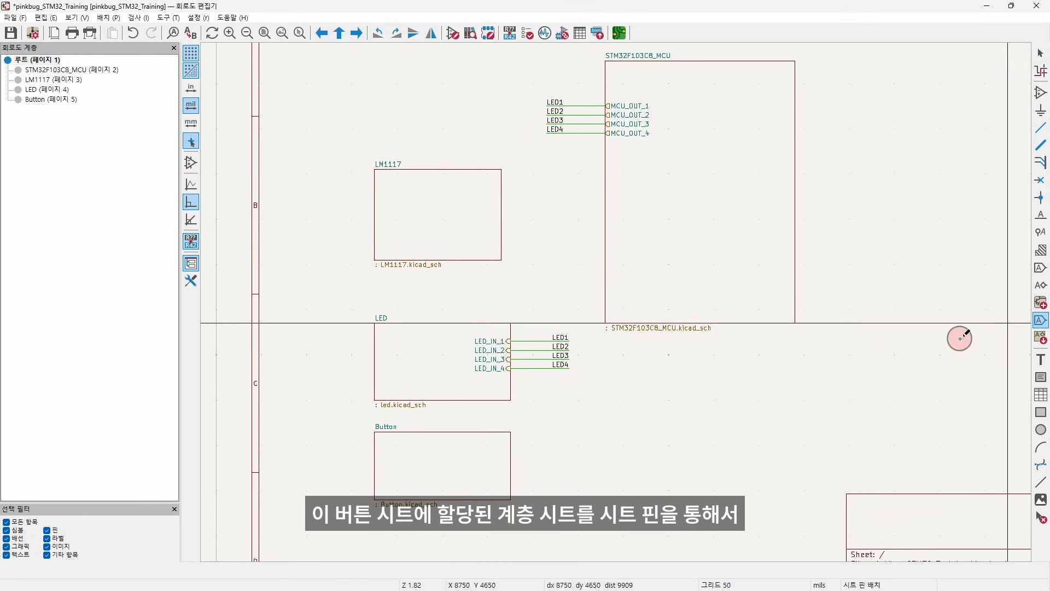
click(501, 441)
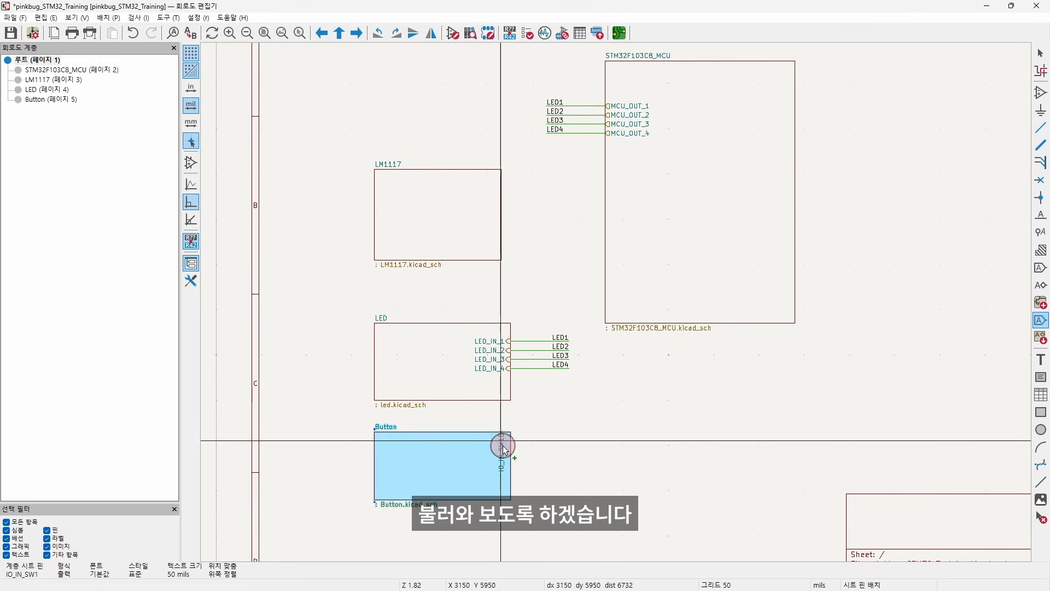
click(514, 450)
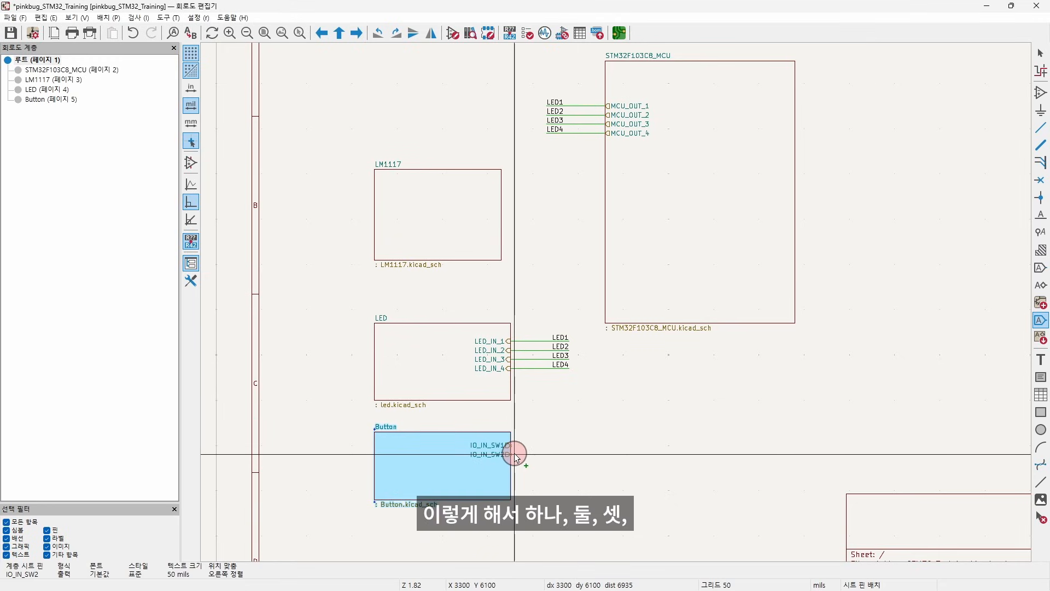
click(515, 454)
click(515, 464)
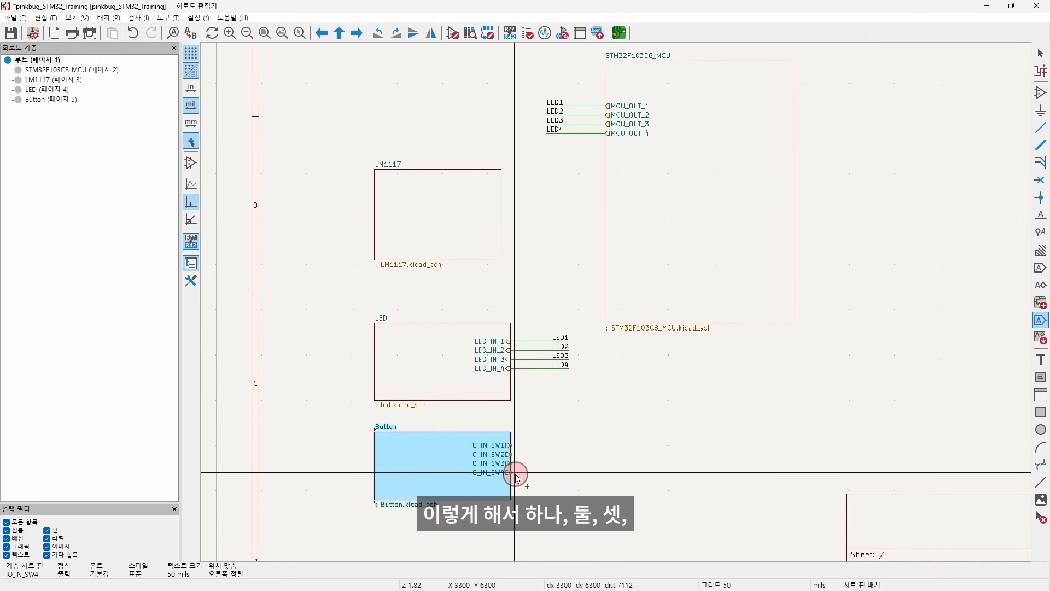
click(517, 477)
shift+scroll(524, 476, up, 1)
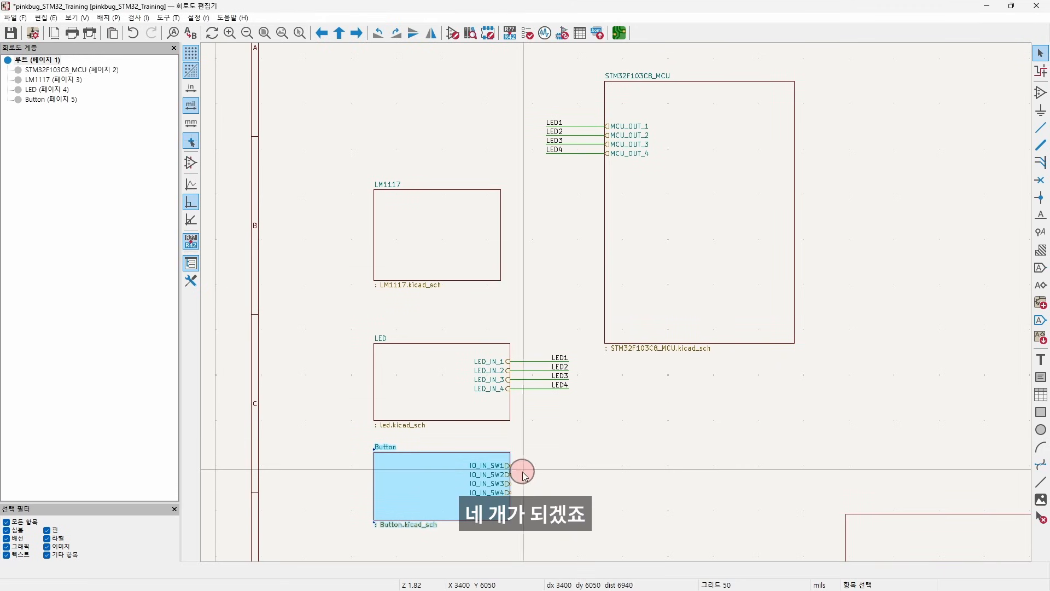
key(Escape)
Open the STM32F103C8_MCU sheet and bring U1A's pins PA4 to PA7 into close view.
click(655, 295)
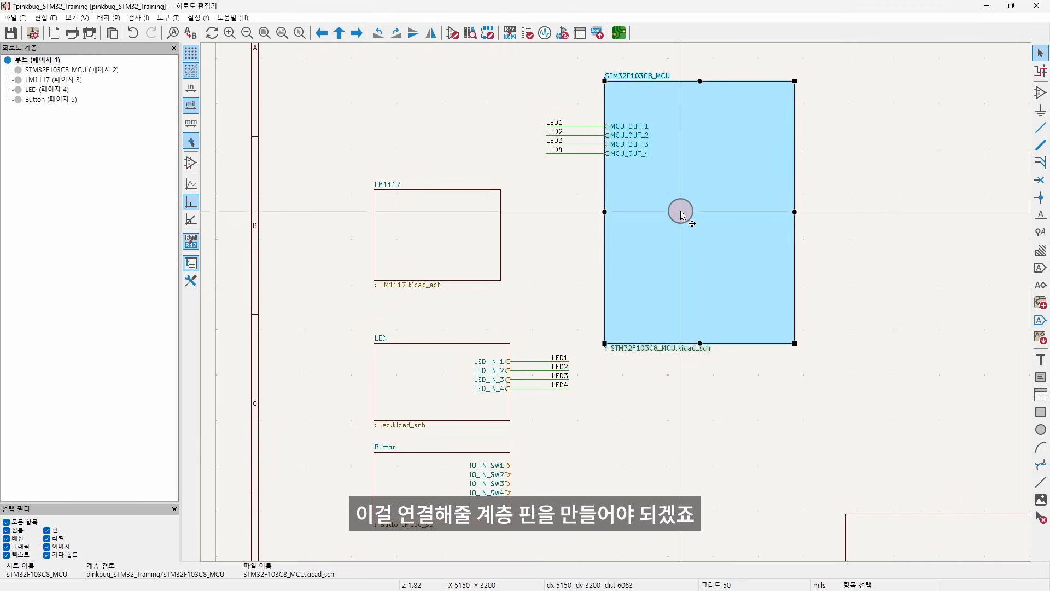
double_click(682, 214)
scroll(422, 315, down, 2)
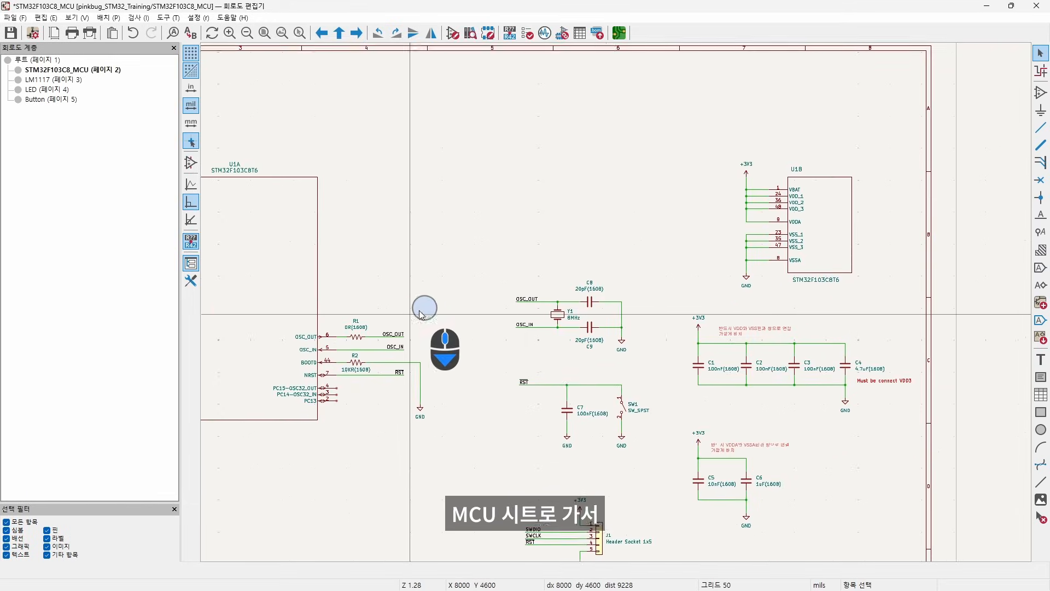
middle_drag(420, 312, 801, 248)
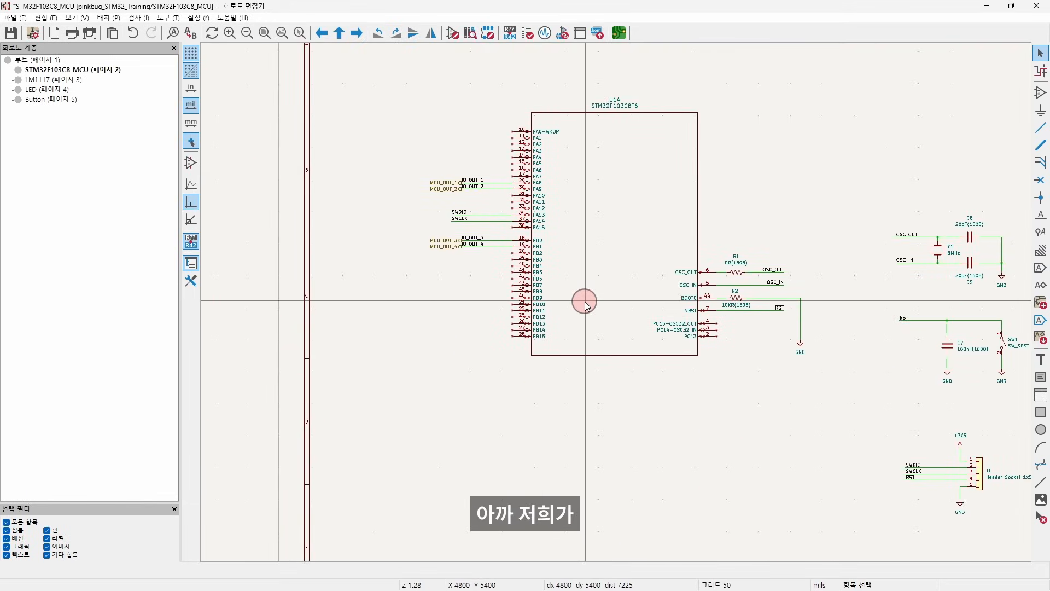
scroll(548, 247, up, 2)
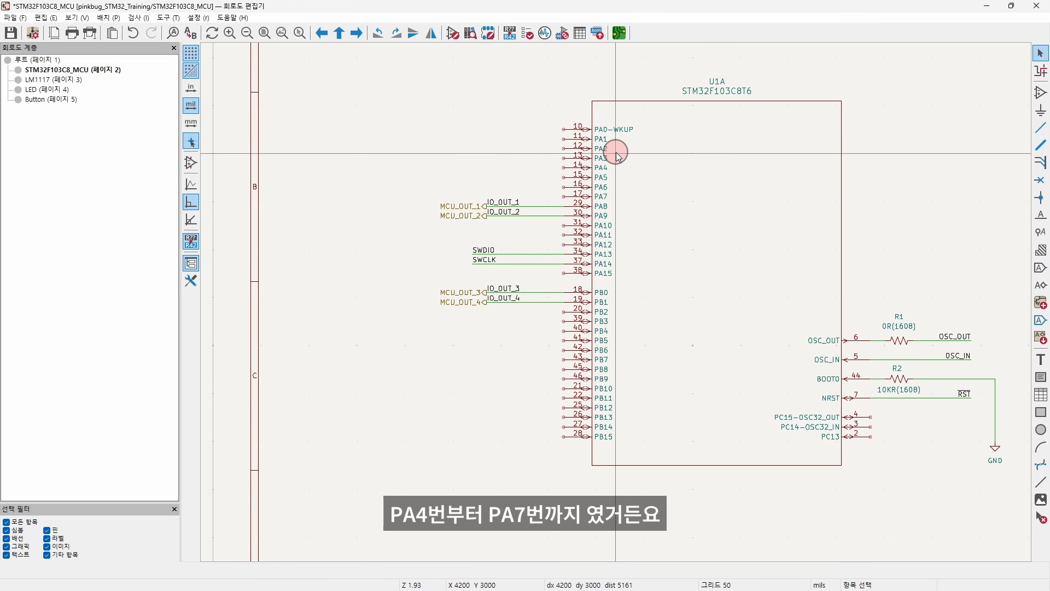
scroll(579, 156, up, 3)
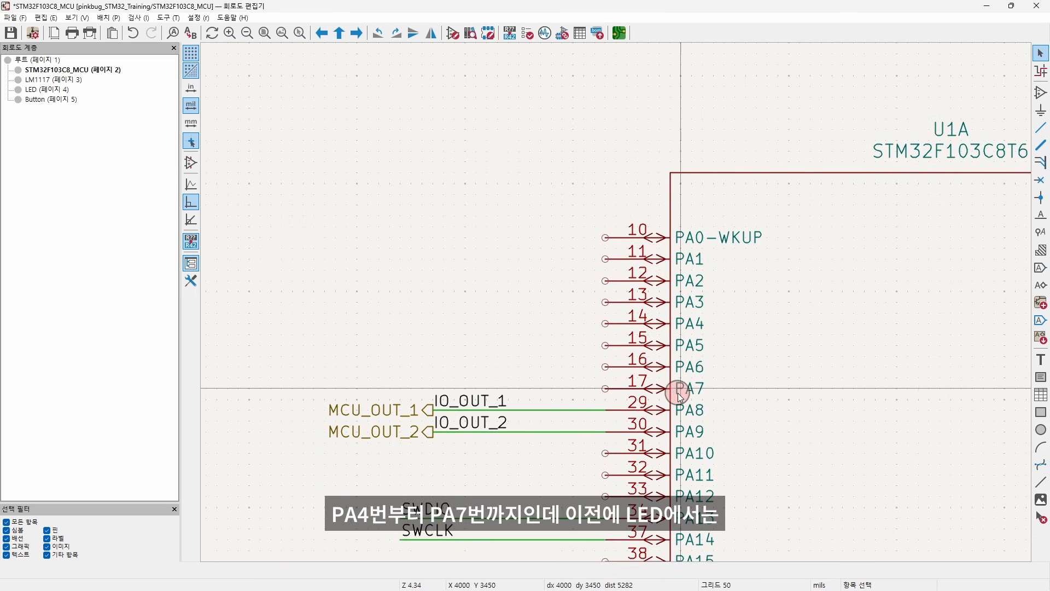
Examine how pins PA8 and PA9 are wired with their net labels and hierarchical labels for the LEDs.
drag(532, 360, 337, 438)
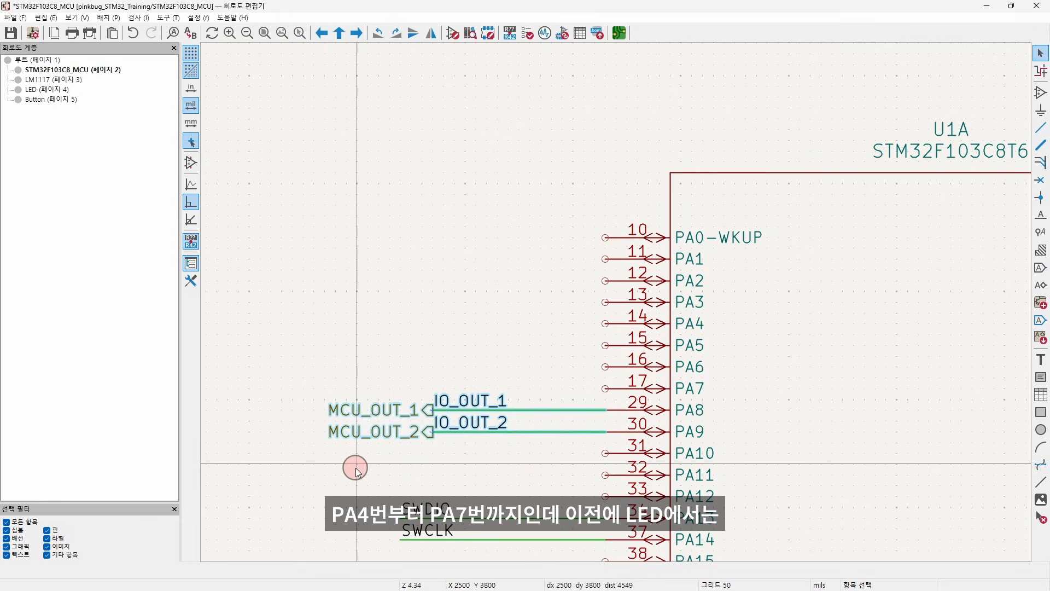
click(502, 379)
click(490, 405)
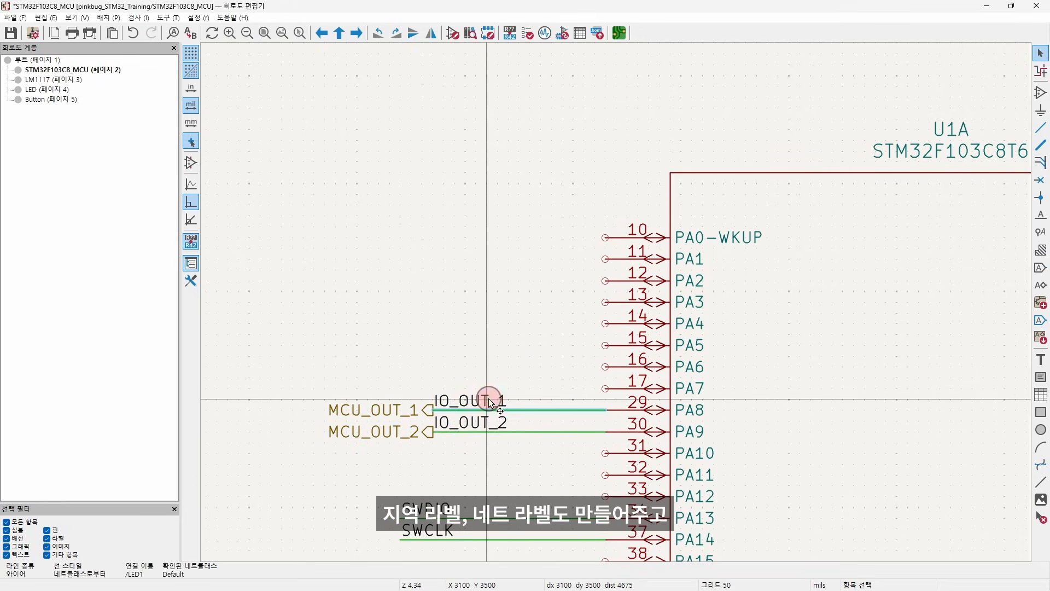
click(426, 410)
click(396, 358)
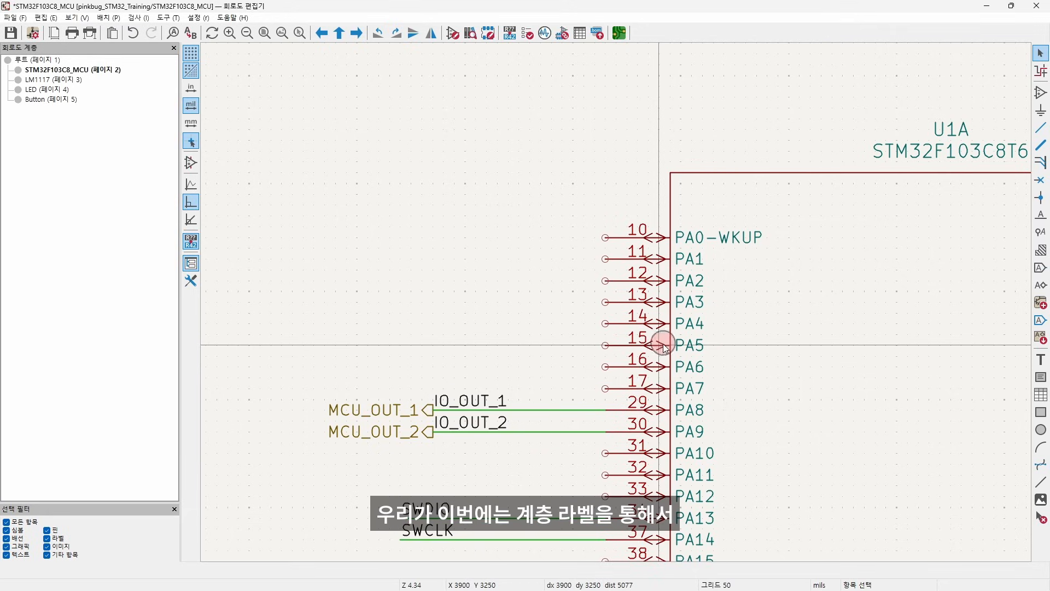
Add an input hierarchical label named IO_IN_SW1, rotated to face U1A, in line with pin PA4 on its left.
click(1042, 286)
click(628, 281)
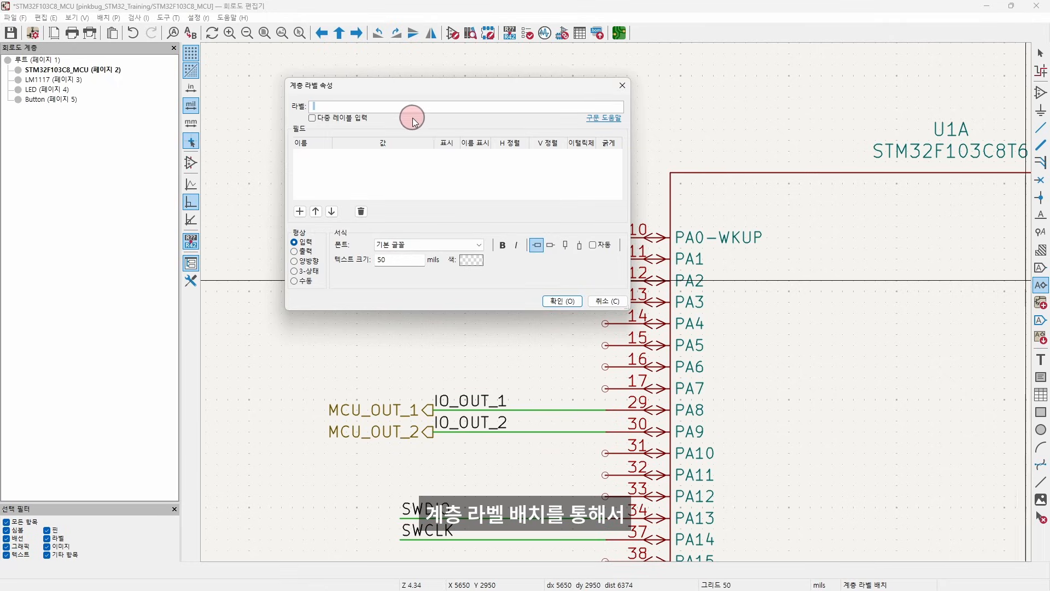
text(IO_IN_SW1)
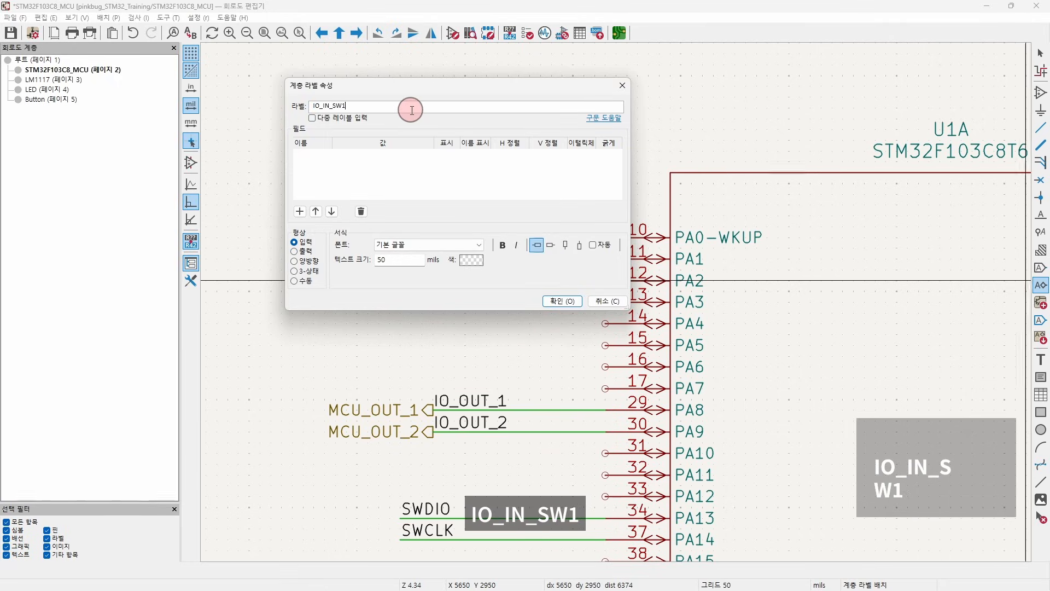
key(Return)
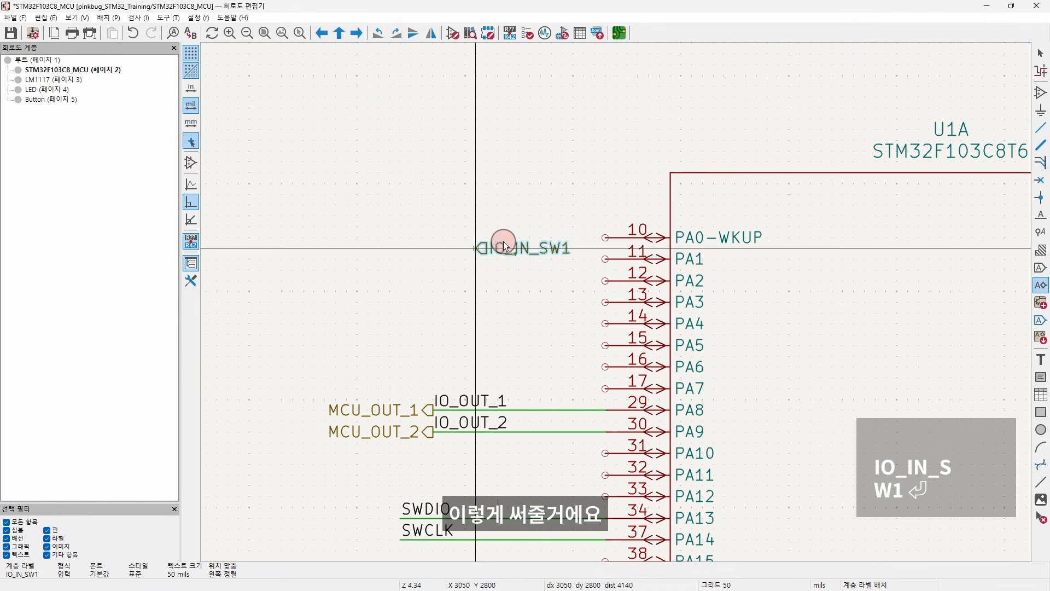
key(r)
key(r)
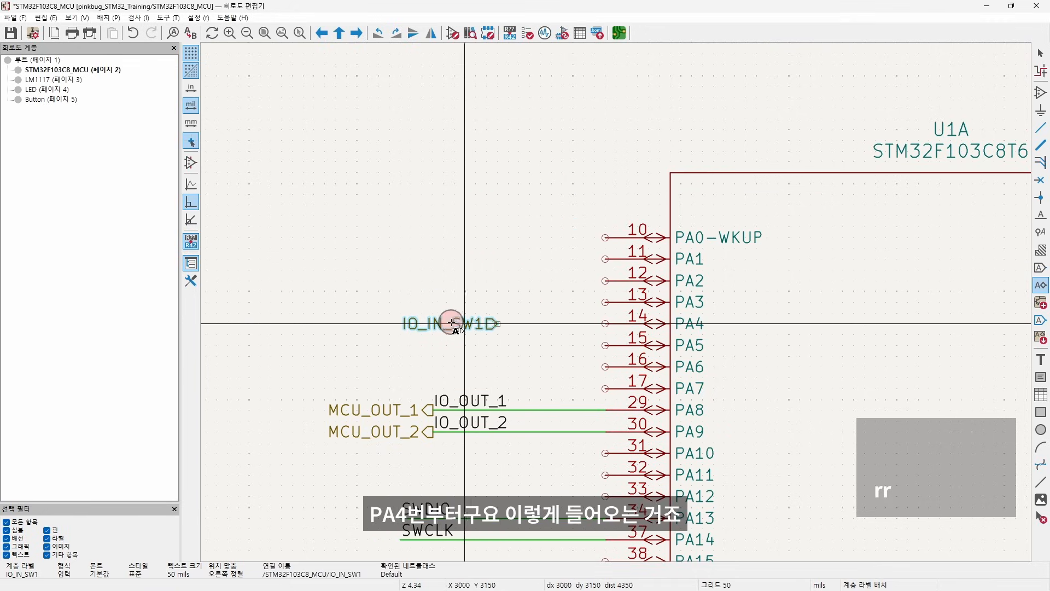
click(460, 327)
click(483, 323)
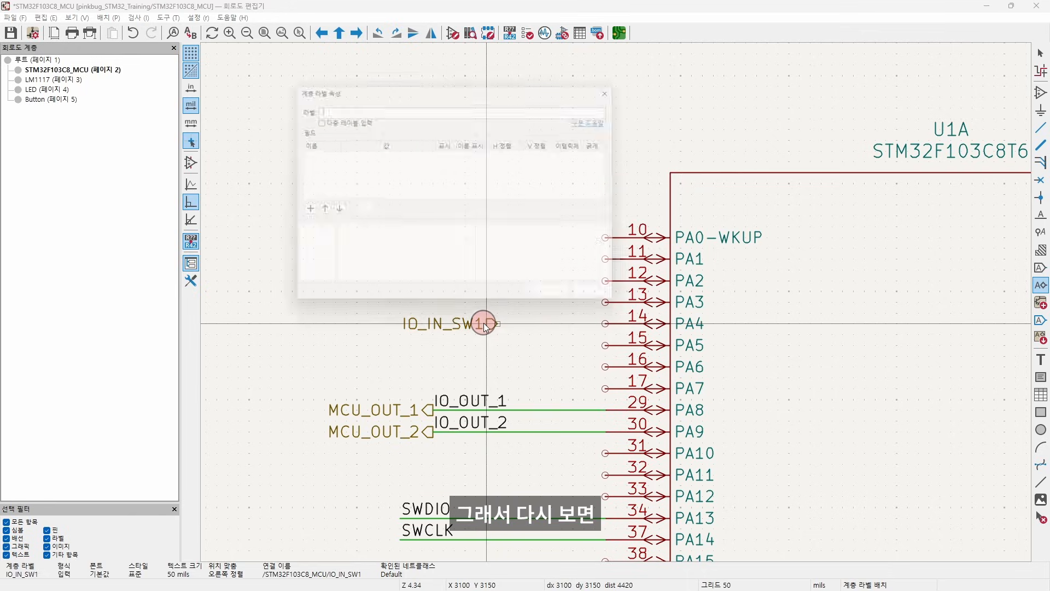
Check the signal shape set in the IO_IN_SW1 hierarchical label's properties.
key(Escape)
key(Escape)
double_click(482, 323)
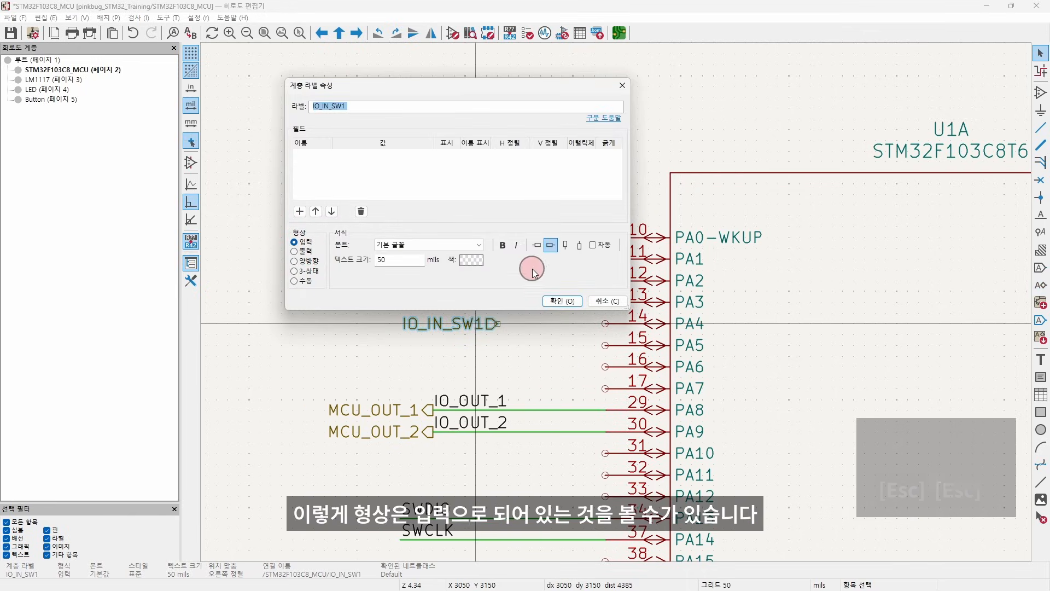
click(562, 301)
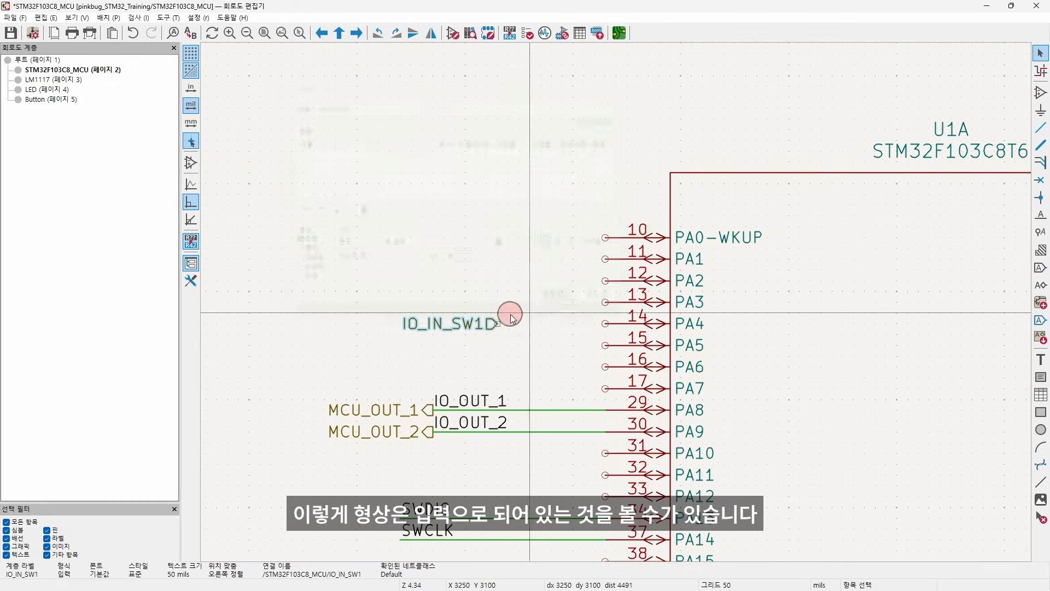
Wire the IO_IN_SW1 hierarchical label straight across to pin PA4 of U1A.
key(w)
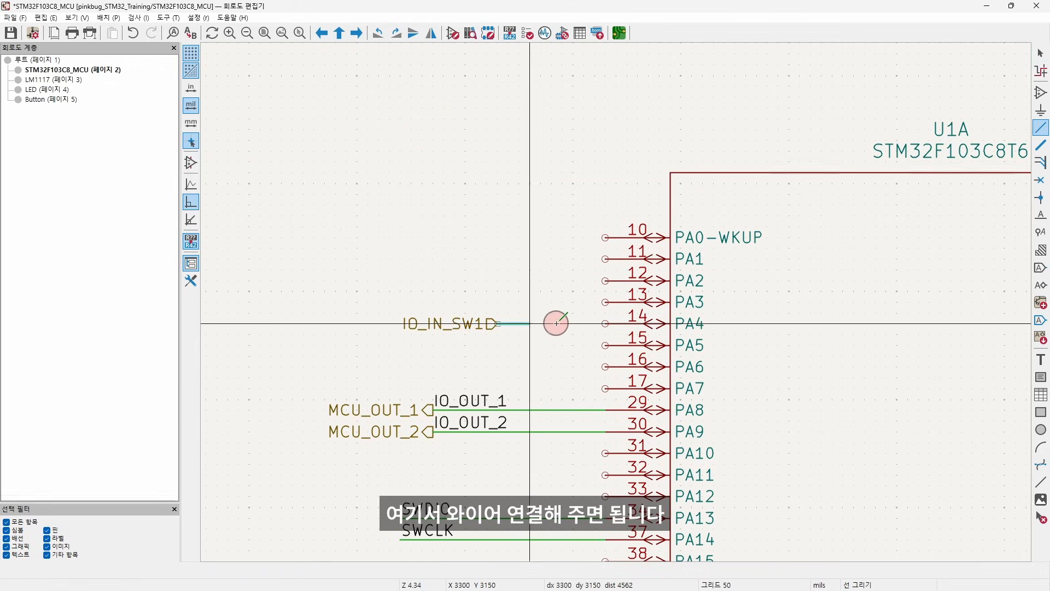
click(605, 323)
key(Escape)
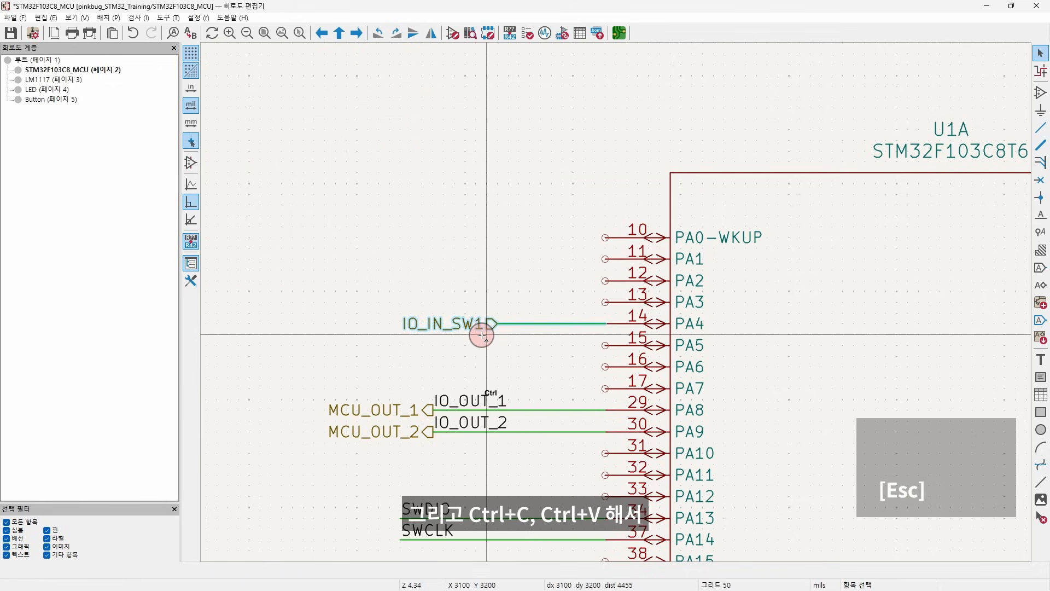
Copy the IO_IN_SW1 label with its wire and paste it onto pins PA5, PA6 and PA7.
key(ctrl+c)
key(ctrl+v)
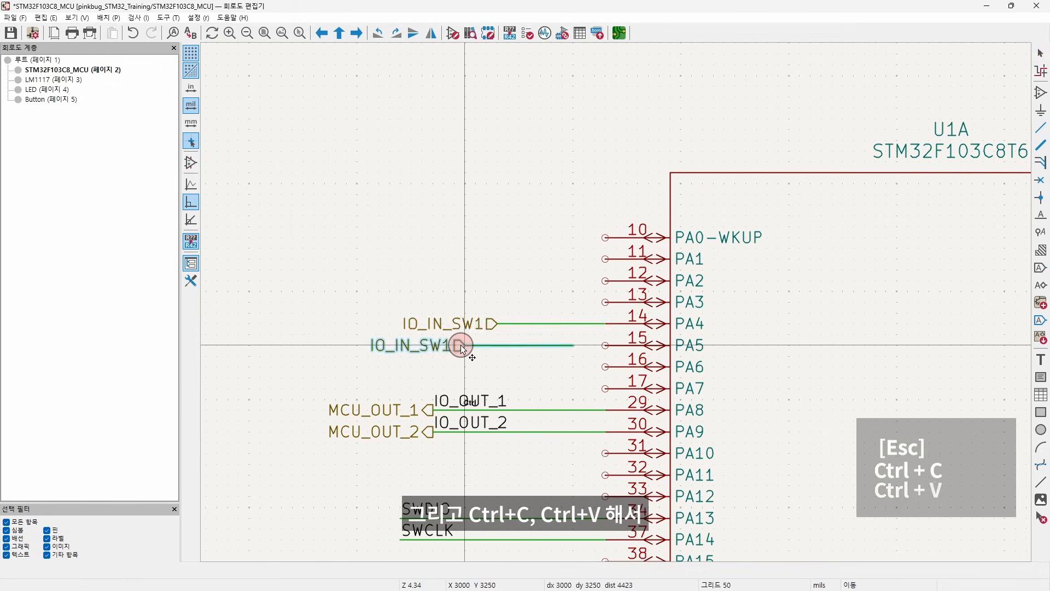
click(495, 345)
key(ctrl+v)
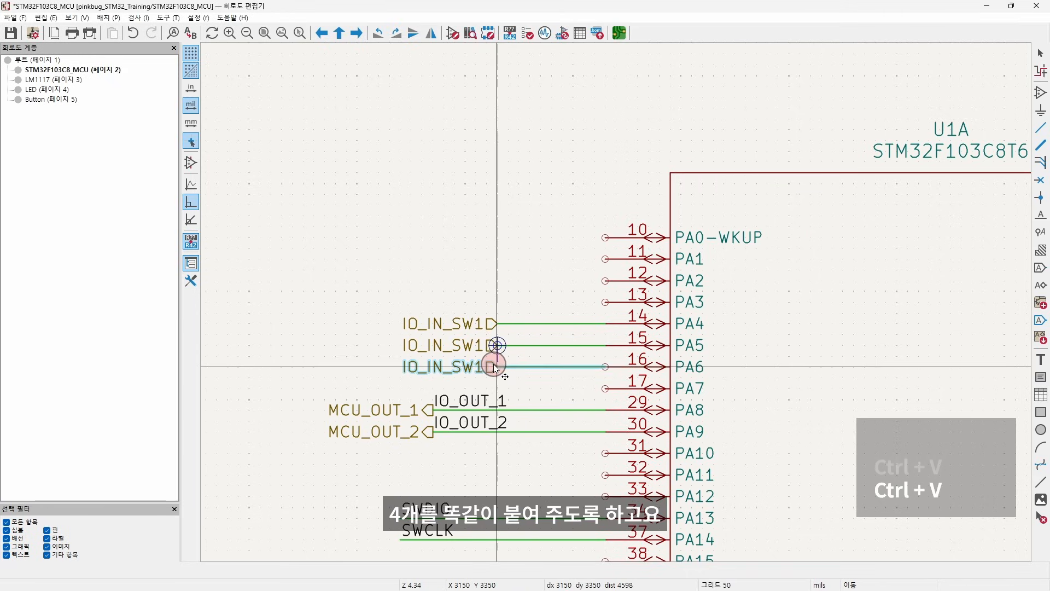
click(493, 367)
key(ctrl+v)
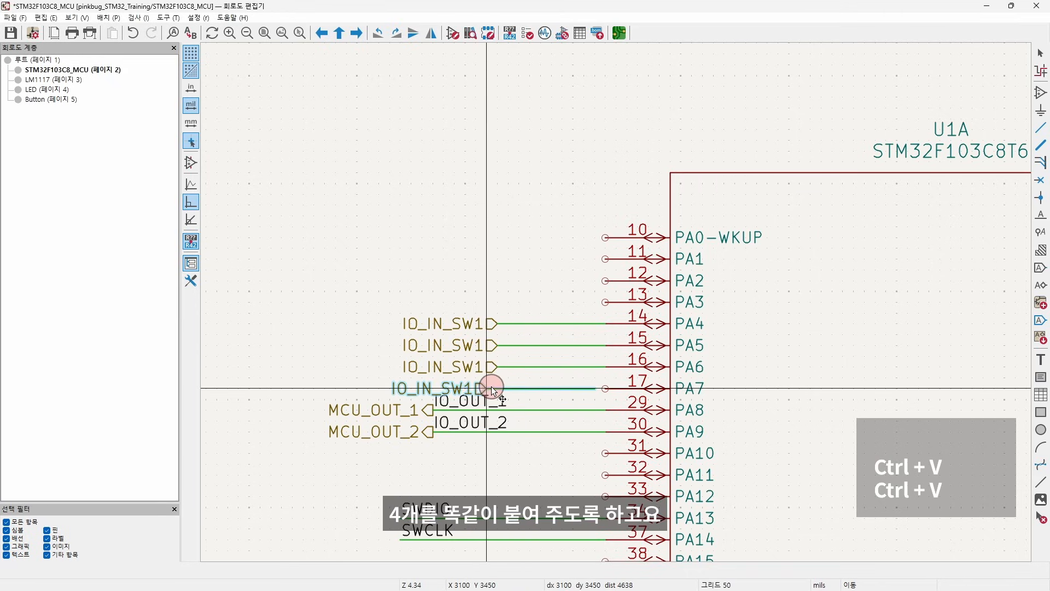
click(494, 390)
Rename the hierarchical label wired to pin PA5 as IO_IN_SW2.
double_click(490, 345)
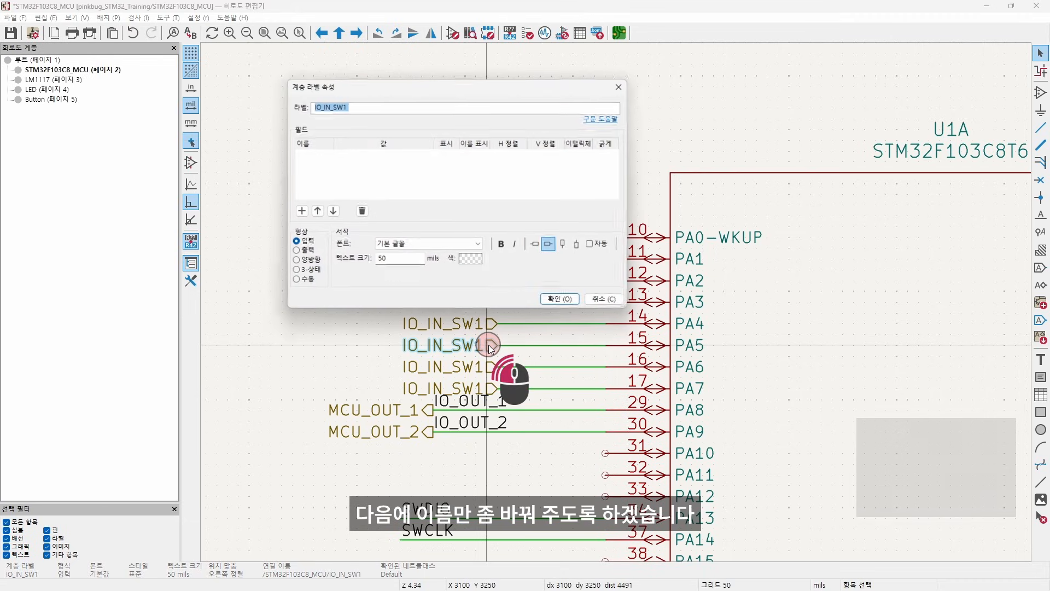
key(End)
key(BackSpace)
text(2)
key(Return)
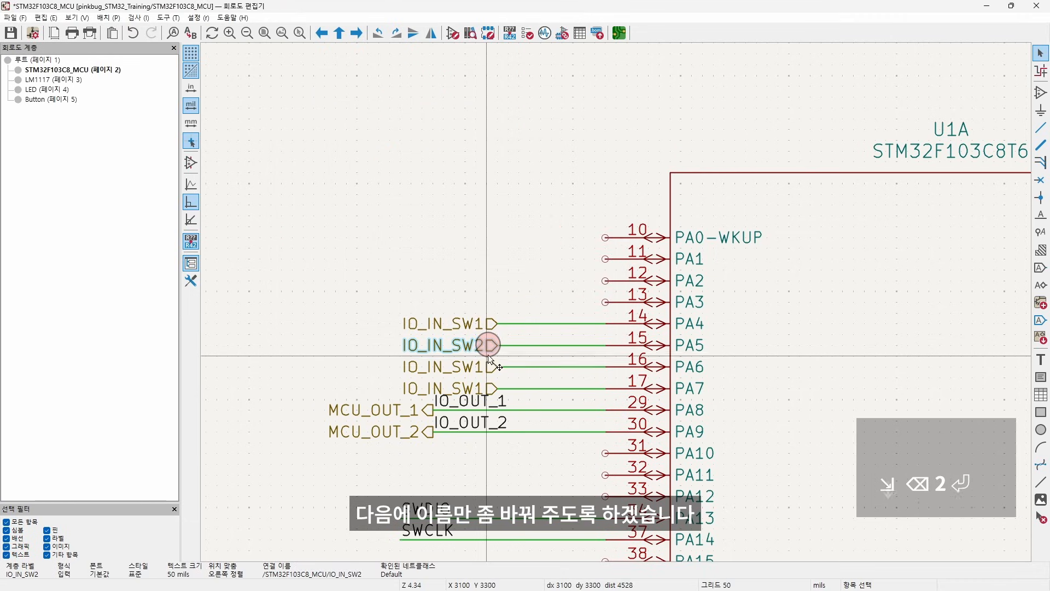
Rename the hierarchical label wired to pin PA6 as IO_IN_SW3.
key(Down)
key(Down)
double_click(493, 367)
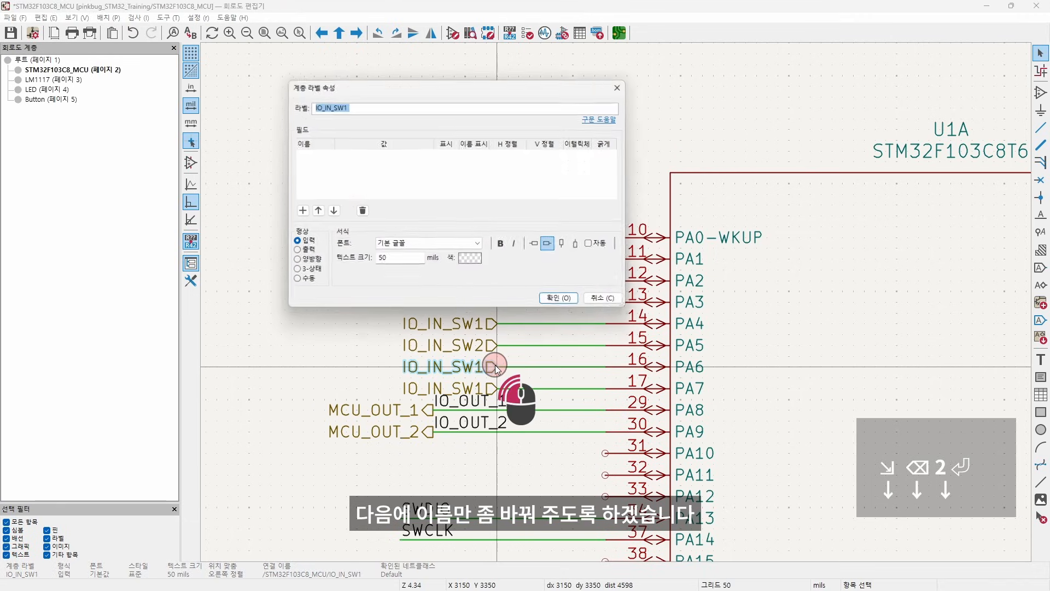
key(End)
key(BackSpace)
text(3)
key(Return)
Rename the hierarchical label wired to pin PA7 as IO_IN_SW4.
key(Down)
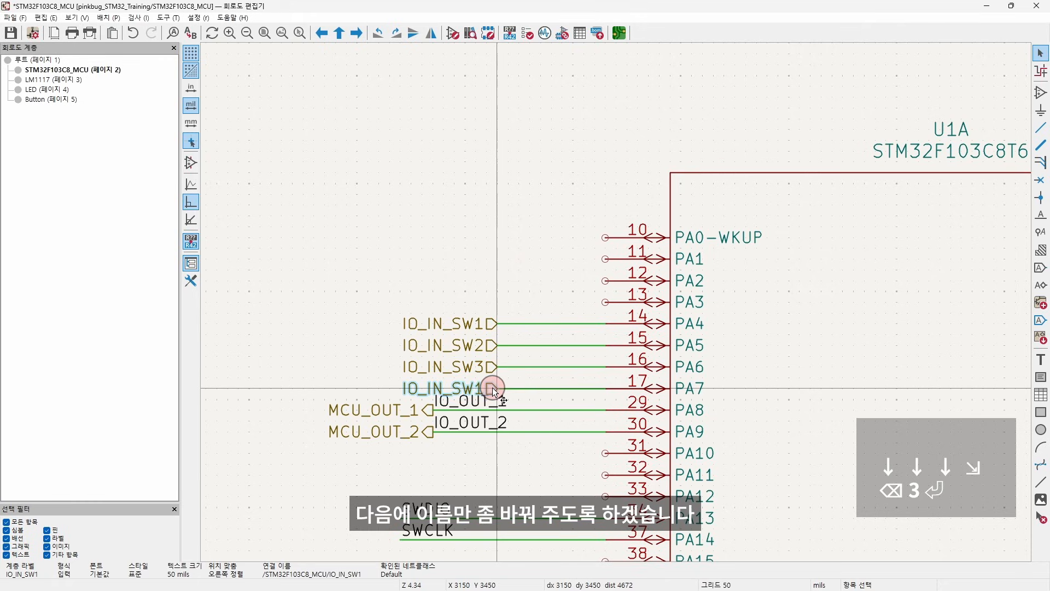
double_click(493, 388)
key(End)
key(BackSpace)
text(4)
key(Return)
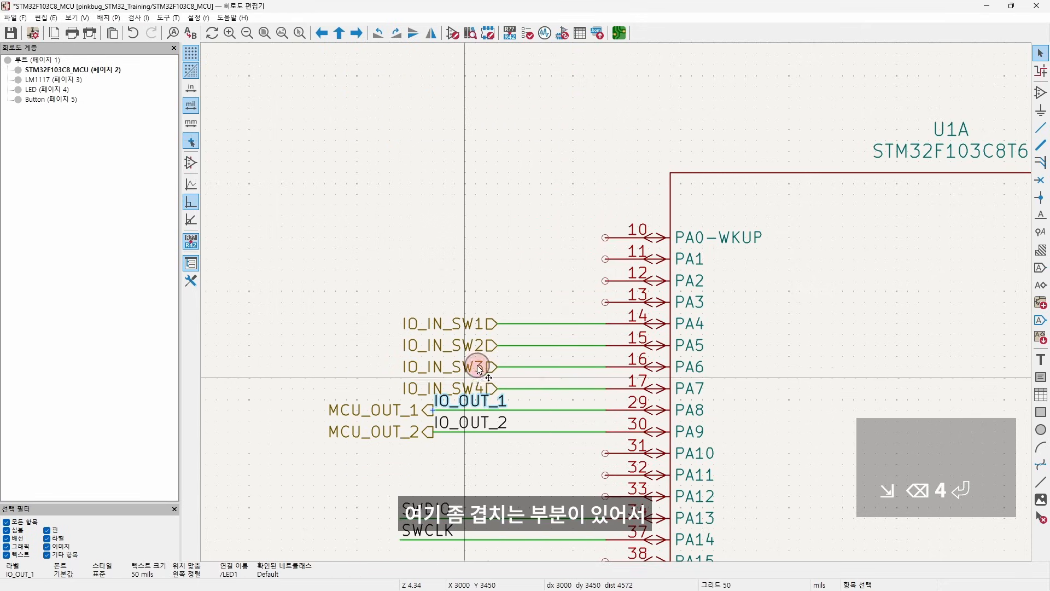
Shift the four IO_IN_SW labels about 500 mils away from U1A with their wires stretching along, clear of the IO_OUT_1 text.
drag(495, 286, 393, 351)
key(g)
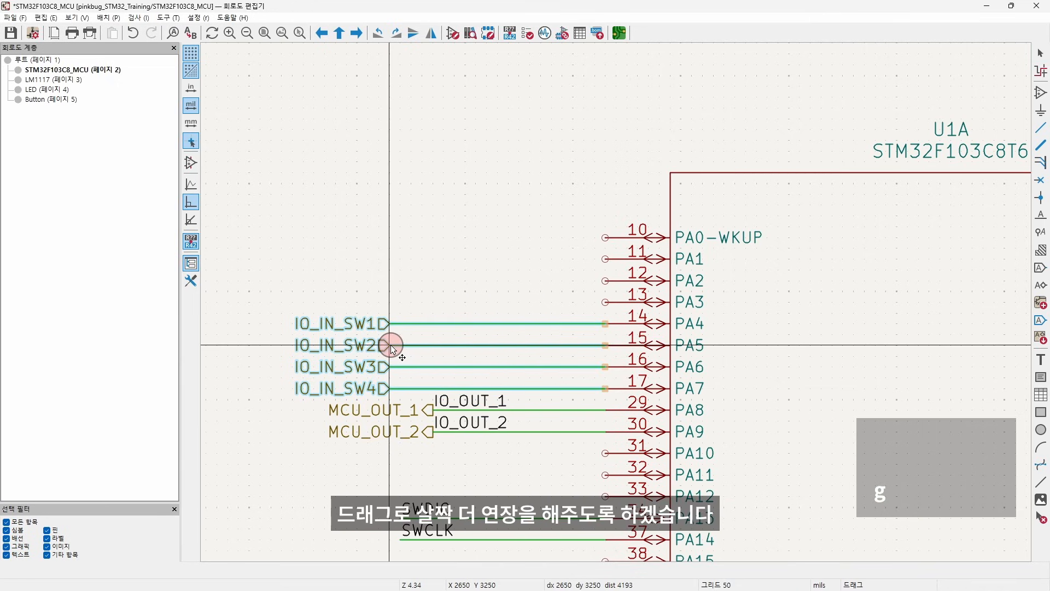
click(393, 347)
click(390, 285)
middle_drag(387, 282, 417, 279)
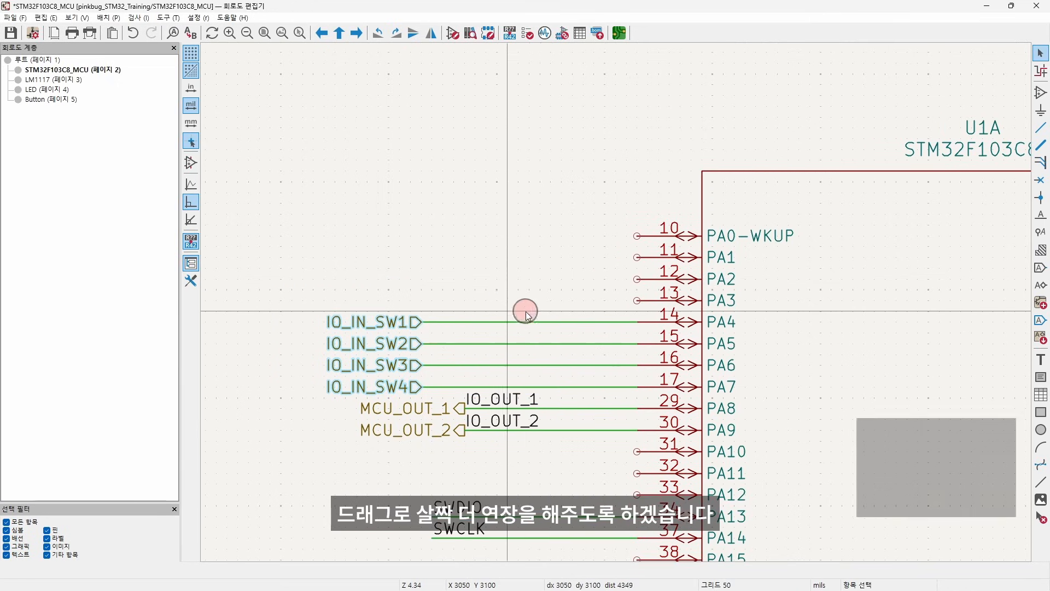
scroll(548, 313, down, 2)
click(624, 244)
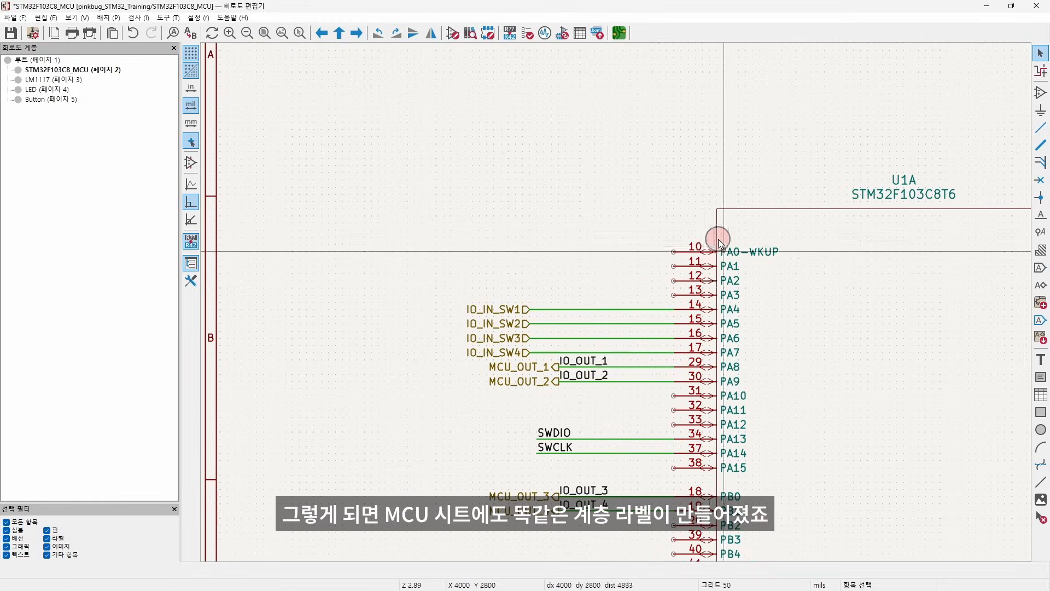
click(801, 324)
drag(525, 277, 474, 352)
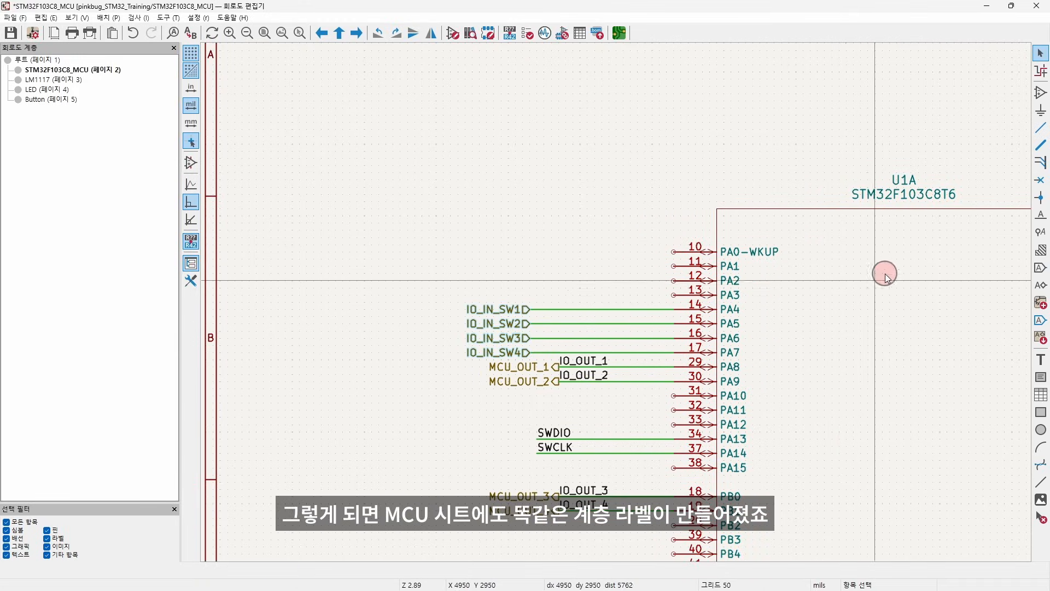
Return to the root page and place sheet pins IO_IN_SW1 to IO_IN_SW4 down the left edge of the STM32F103C8_MCU sheet.
click(57, 64)
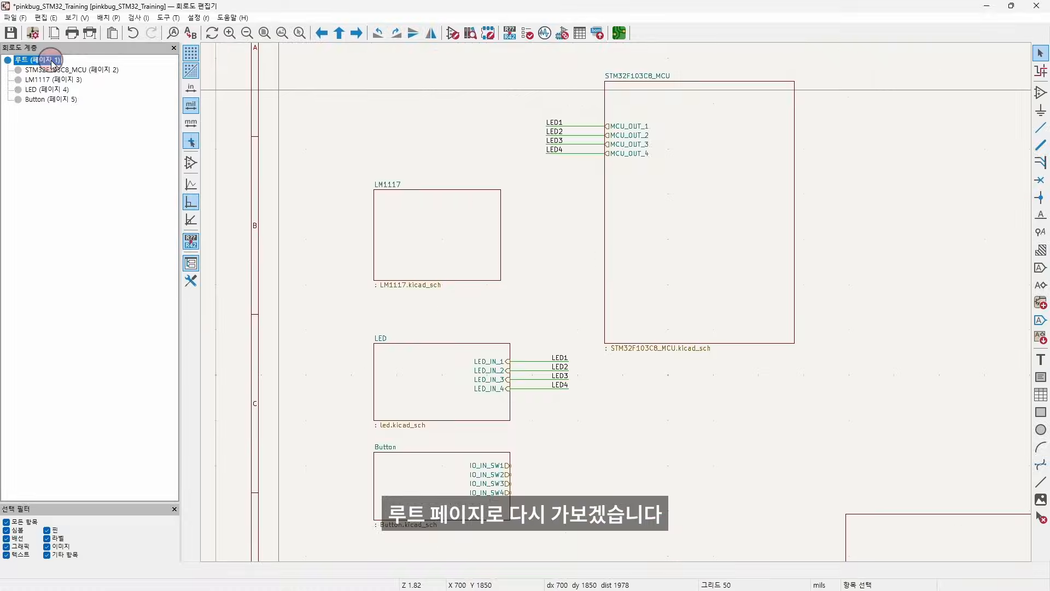
click(732, 217)
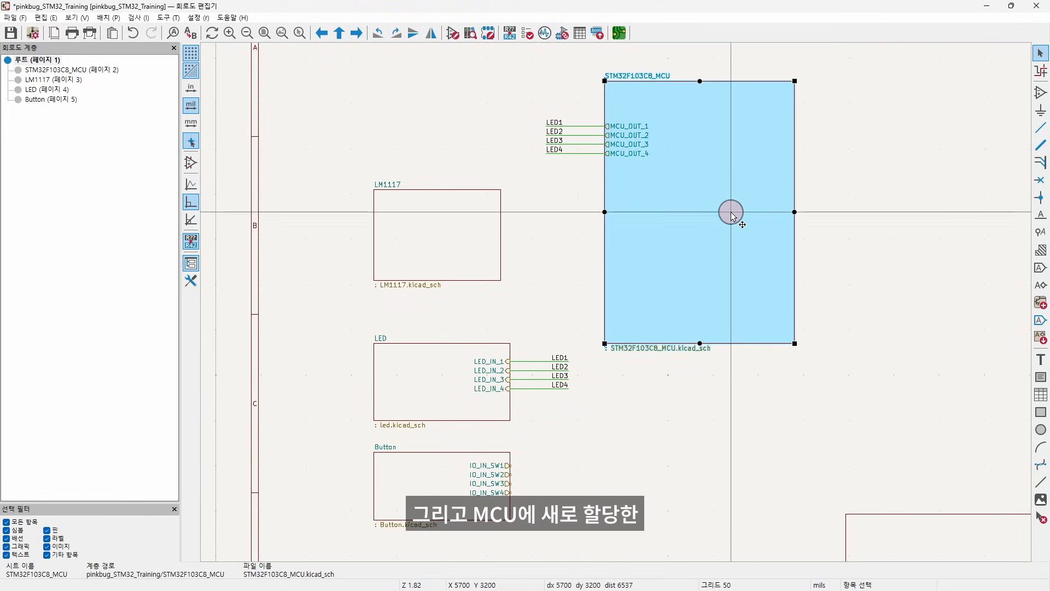
click(1041, 321)
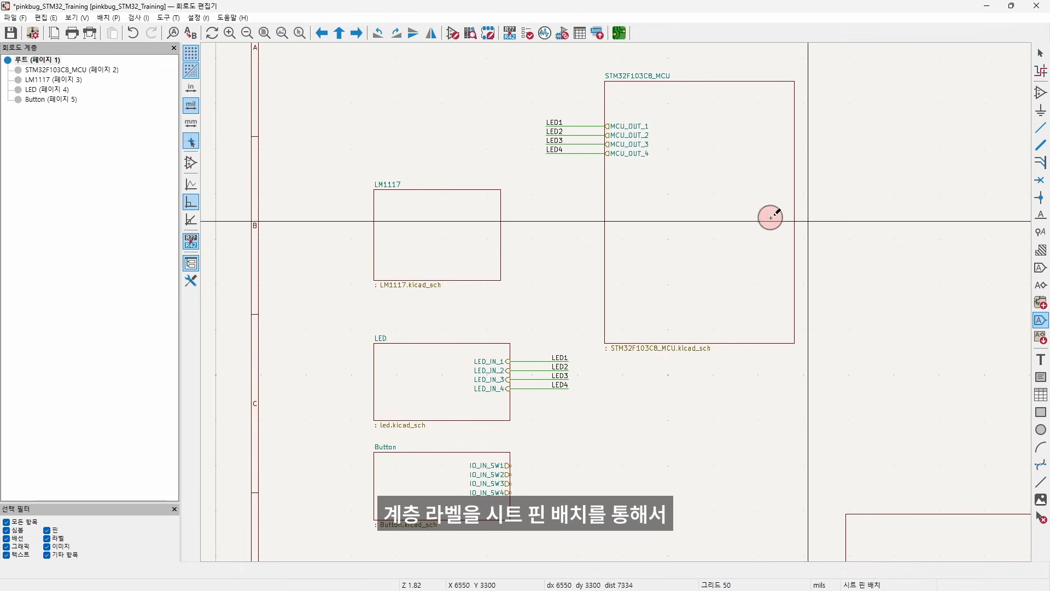
click(624, 212)
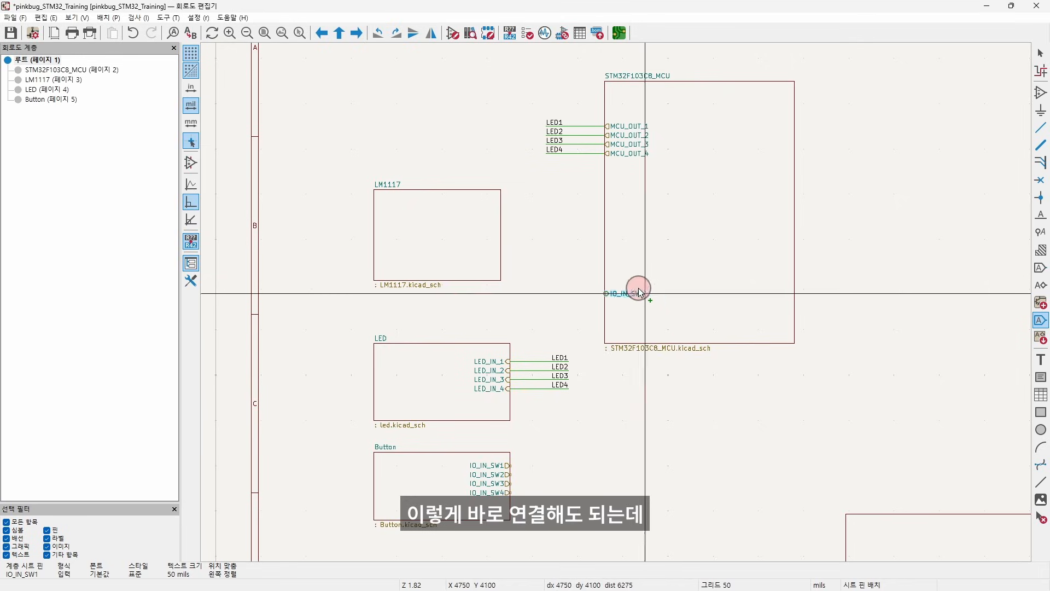
click(613, 226)
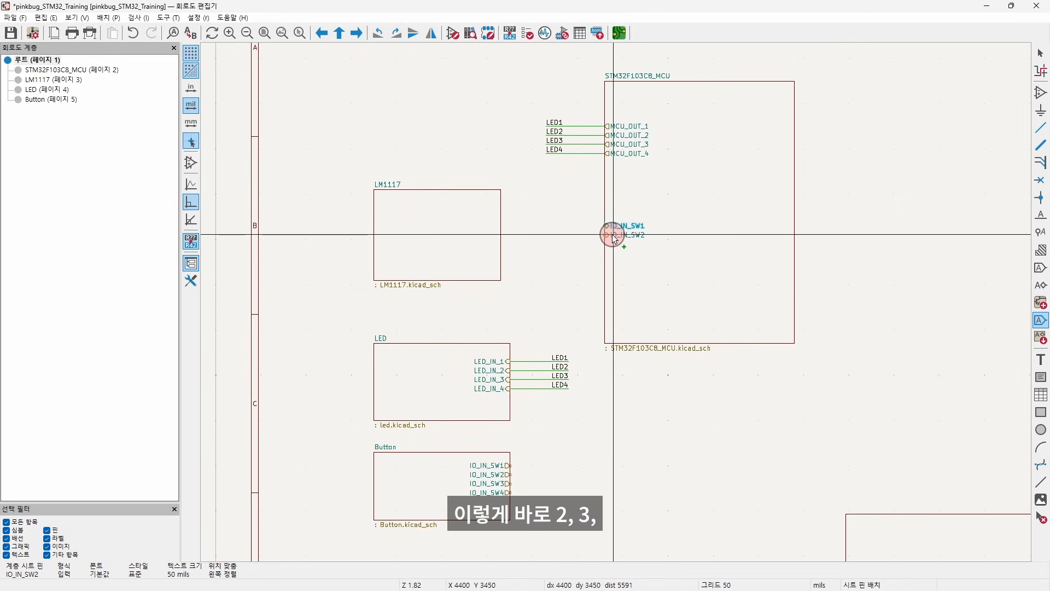
click(615, 238)
click(615, 245)
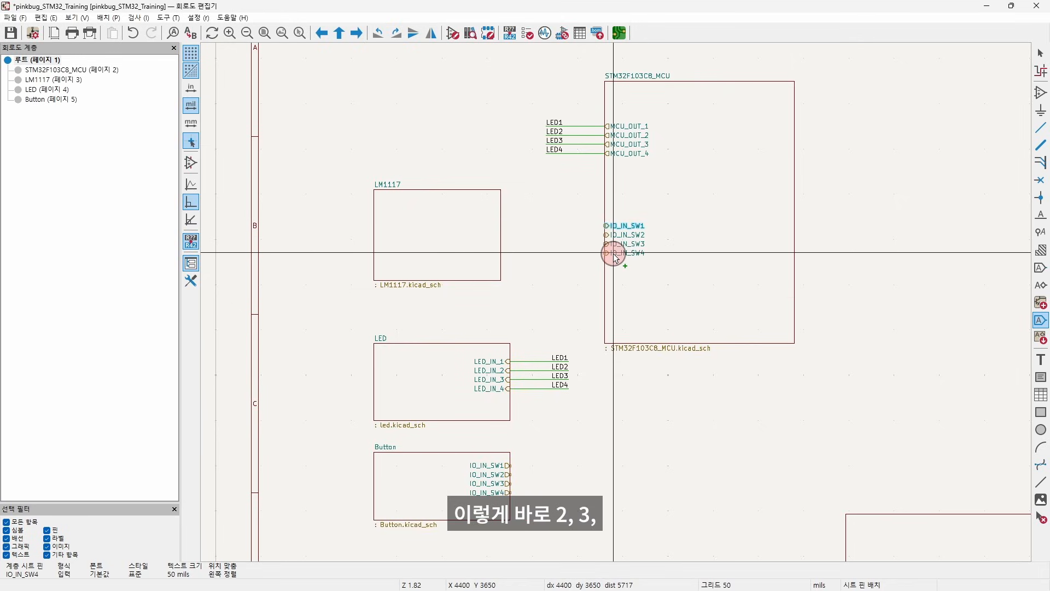
click(613, 254)
key(Escape)
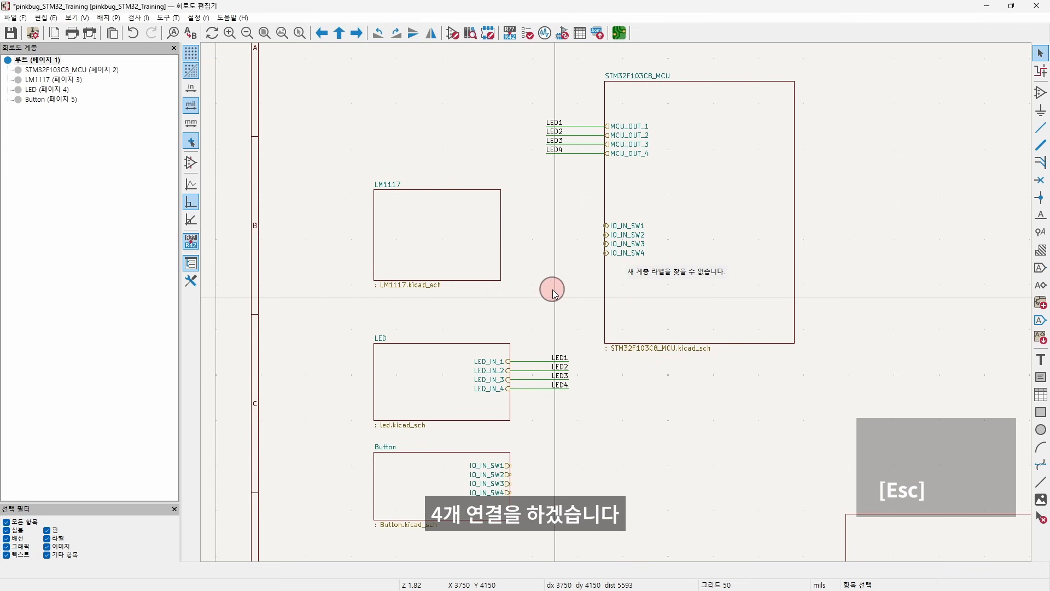
Draw a wire about 500 mils long leftward from the MCU sheet's IO_IN_SW1 pin.
scroll(547, 274, up, 1)
scroll(549, 310, up, 1)
middle_drag(563, 469, 588, 277)
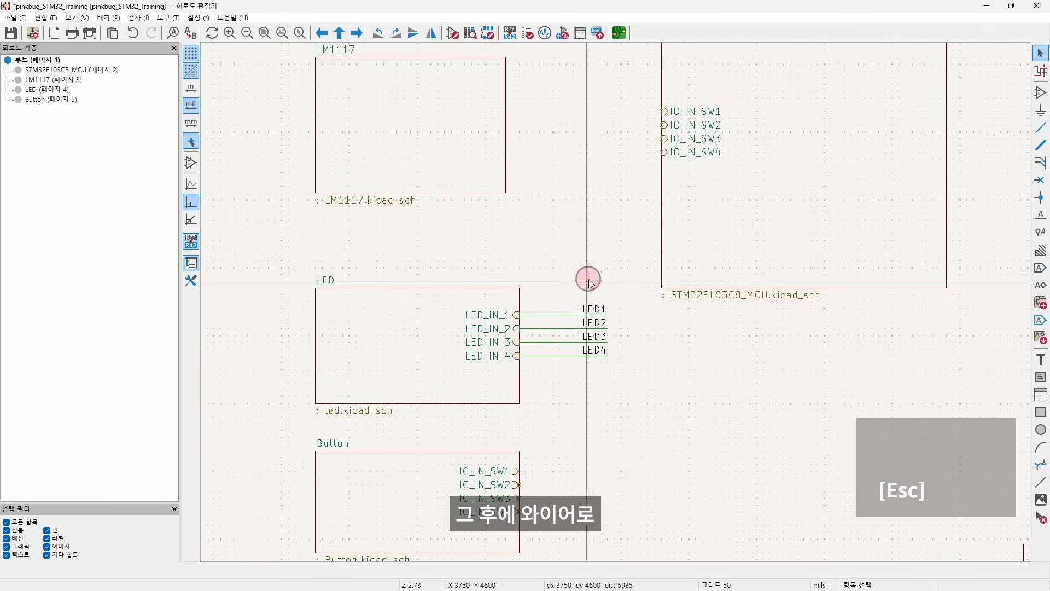
middle_drag(602, 127, 569, 204)
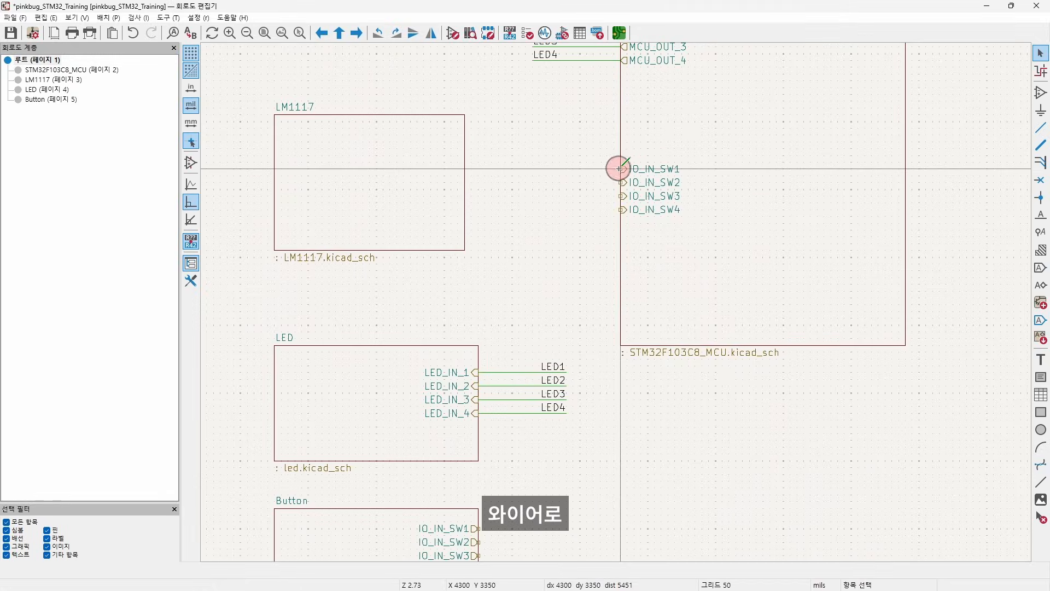
key(w)
double_click(553, 163)
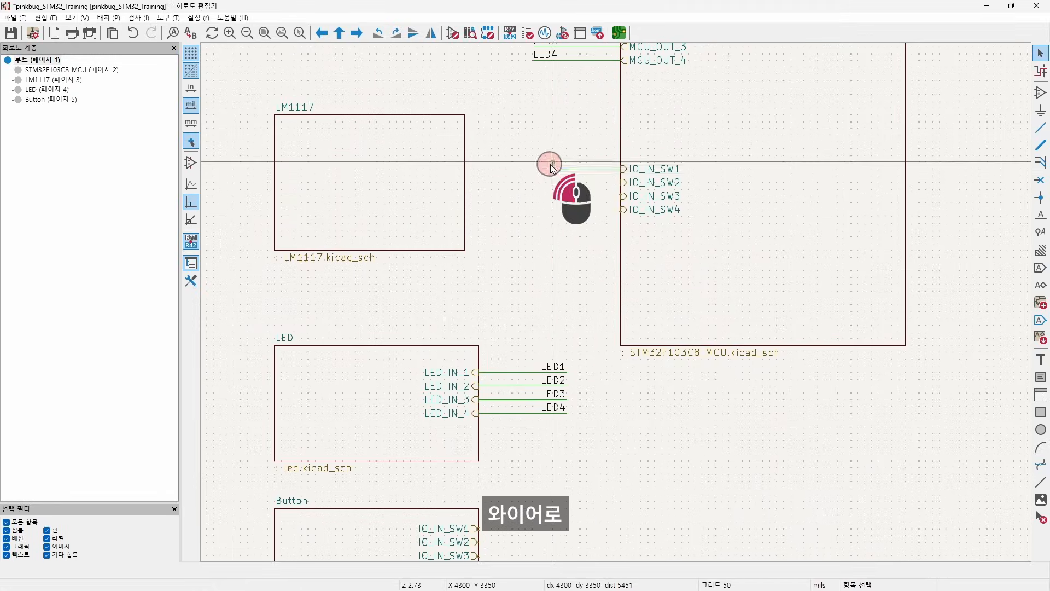
key(Escape)
Delete the short stray vertical segment at the free end of the IO_IN_SW1 wire, leaving only the horizontal wire.
scroll(582, 164, up, 3)
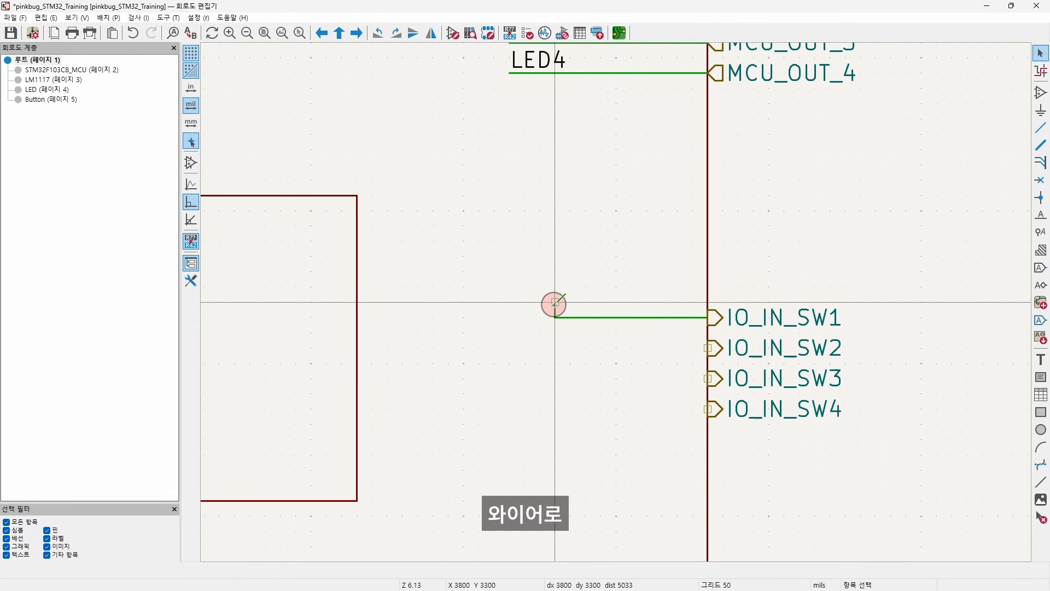
key(w)
key(Escape)
key(g)
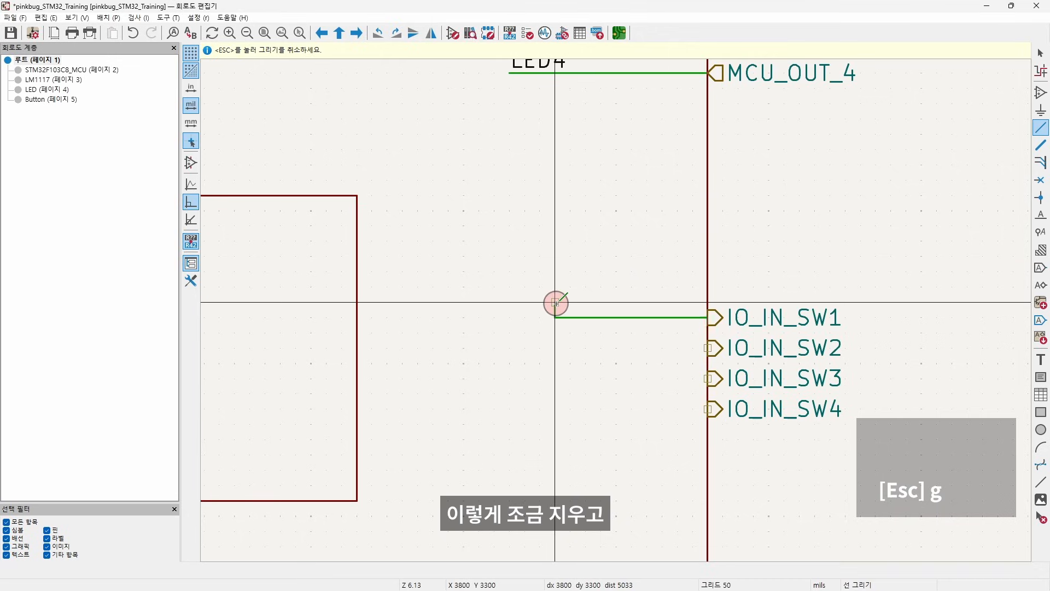
key(Escape)
click(555, 301)
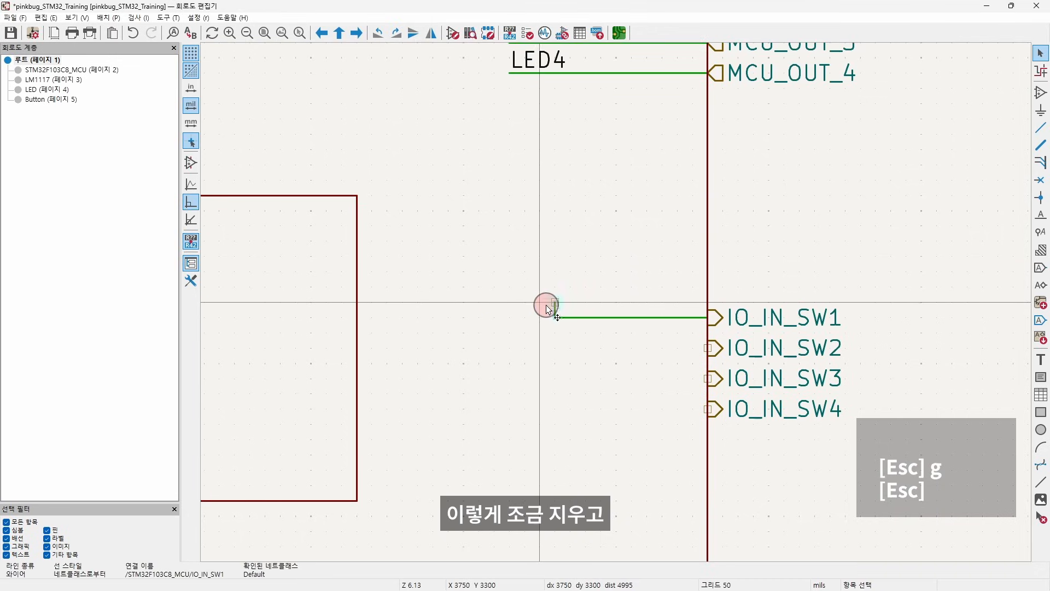
key(Delete)
drag(629, 265, 574, 314)
key(ctrl+z)
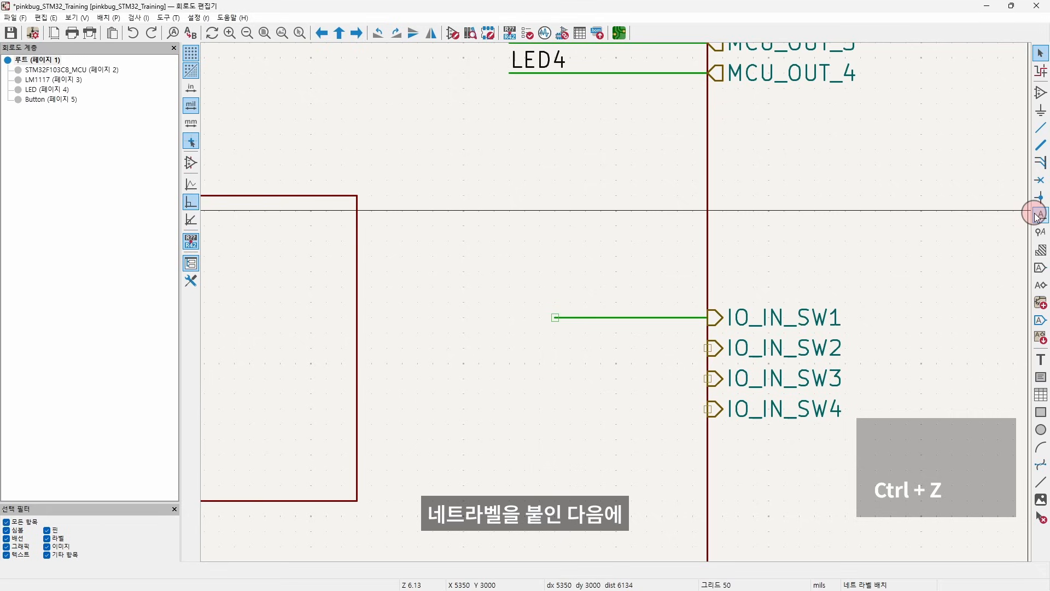
Place a net label named SW1 on the free end of the MCU sheet's IO_IN_SW1 wire.
click(661, 227)
drag(275, 77, 418, 77)
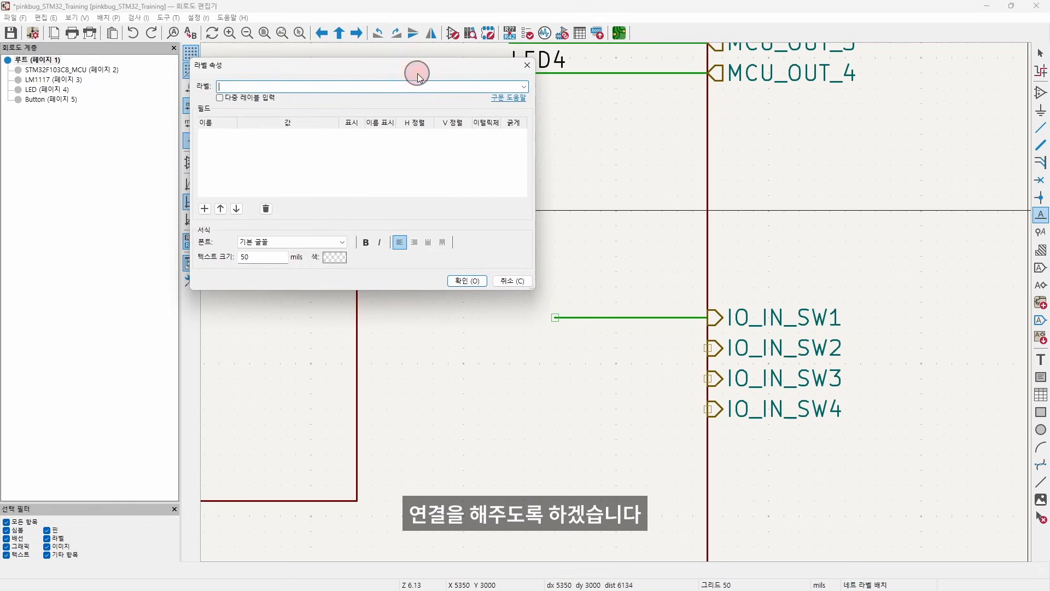
text(SW1)
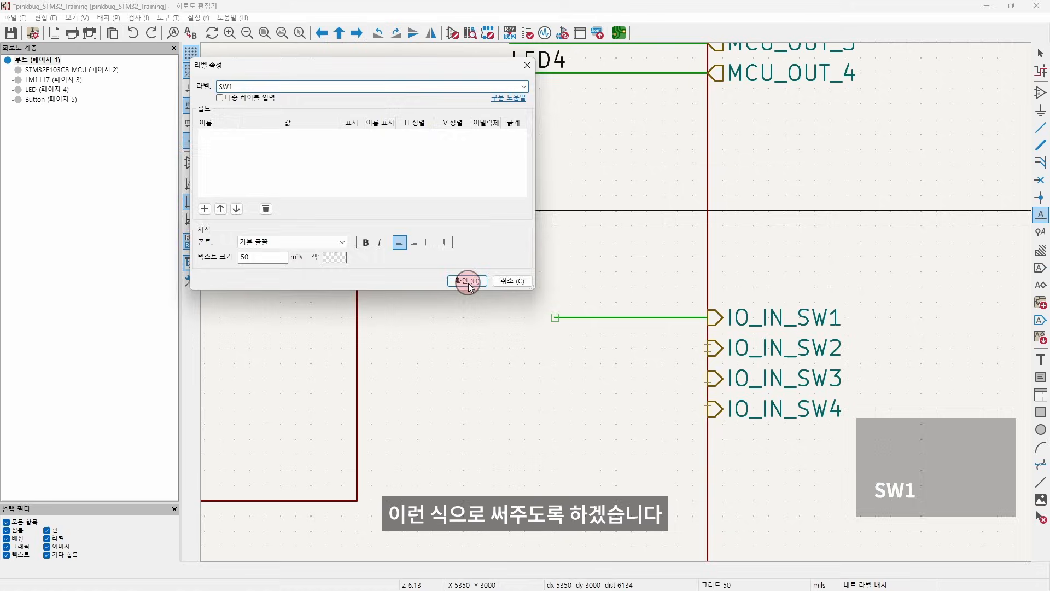
click(469, 284)
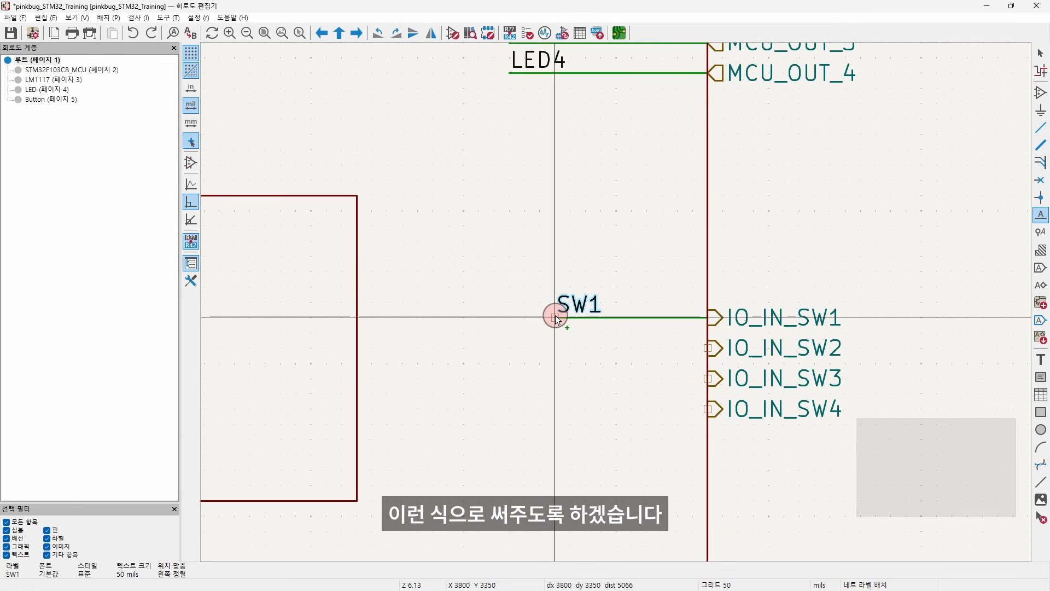
click(555, 317)
key(Escape)
Copy the MCU sheet's SW1-labelled wire and paste it onto the IO_IN_SW2, IO_IN_SW3 and IO_IN_SW4 pins.
drag(626, 248, 492, 372)
key(ctrl+c)
key(ctrl+v)
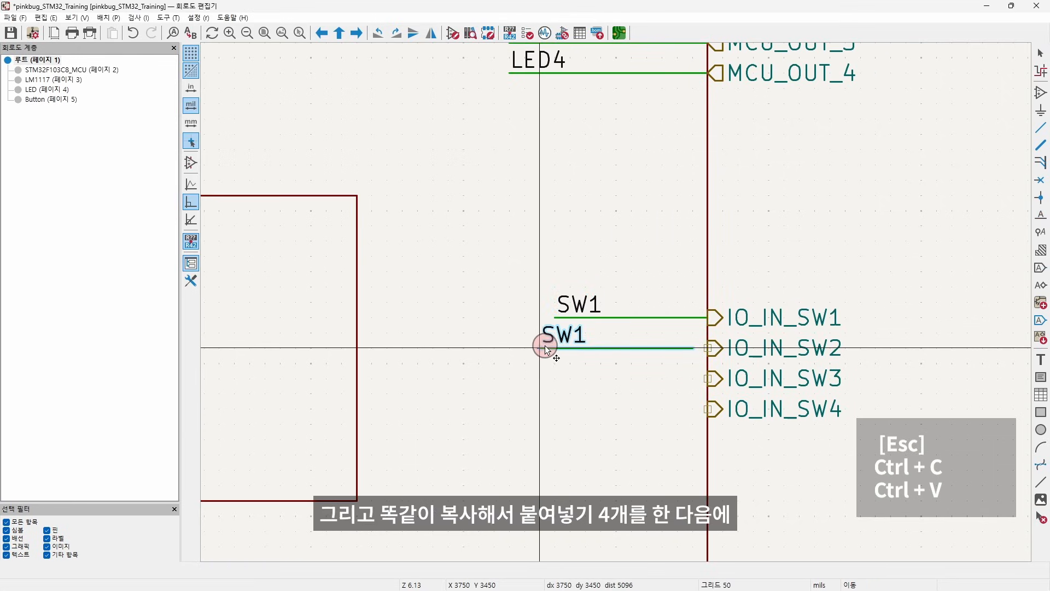
click(555, 348)
key(ctrl+v)
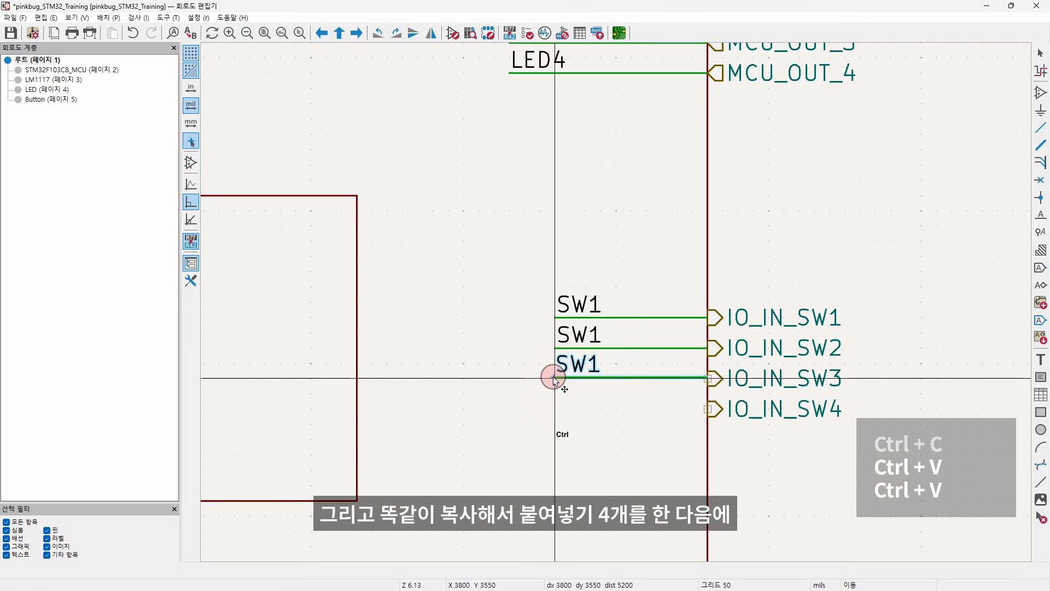
click(553, 377)
key(ctrl+z)
key(ctrl+v)
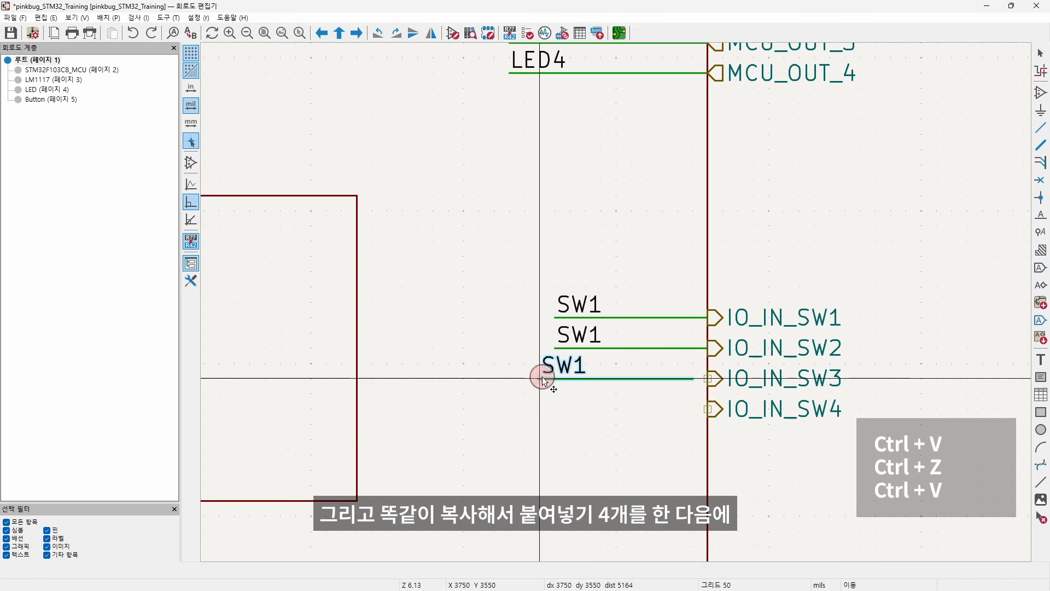
click(554, 377)
key(ctrl+v)
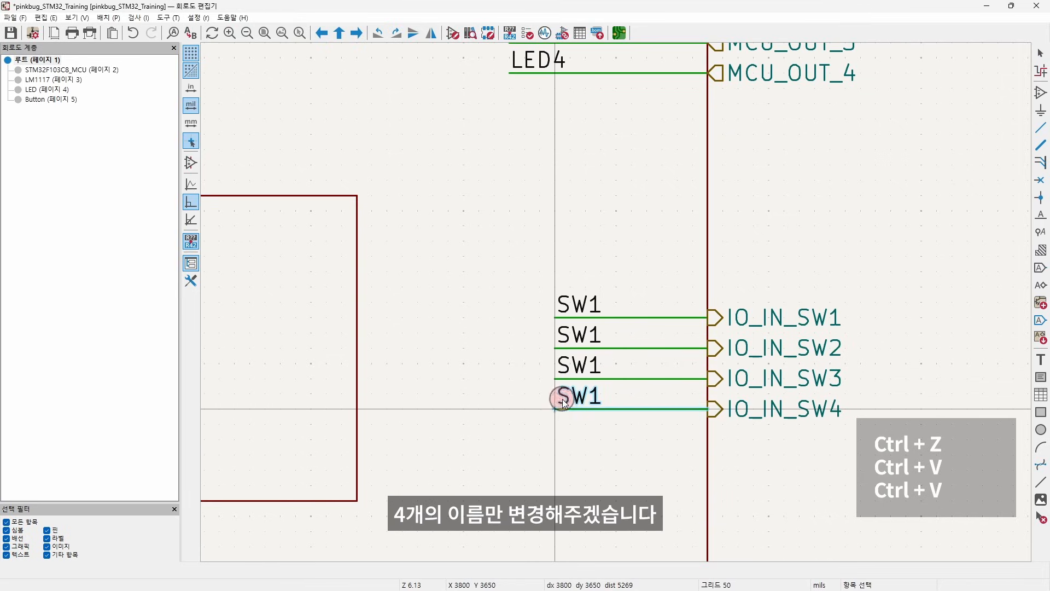
click(555, 409)
Rename the copied net labels on the IO_IN_SW2, IO_IN_SW3 and IO_IN_SW4 wires as SW2, SW3 and SW4.
double_click(579, 333)
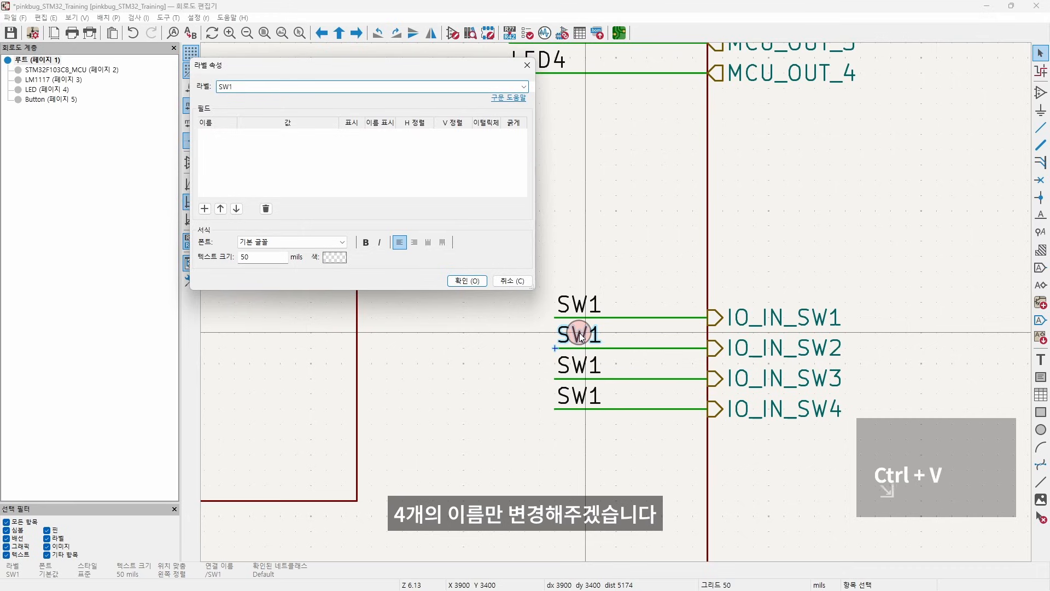
key(BackSpace)
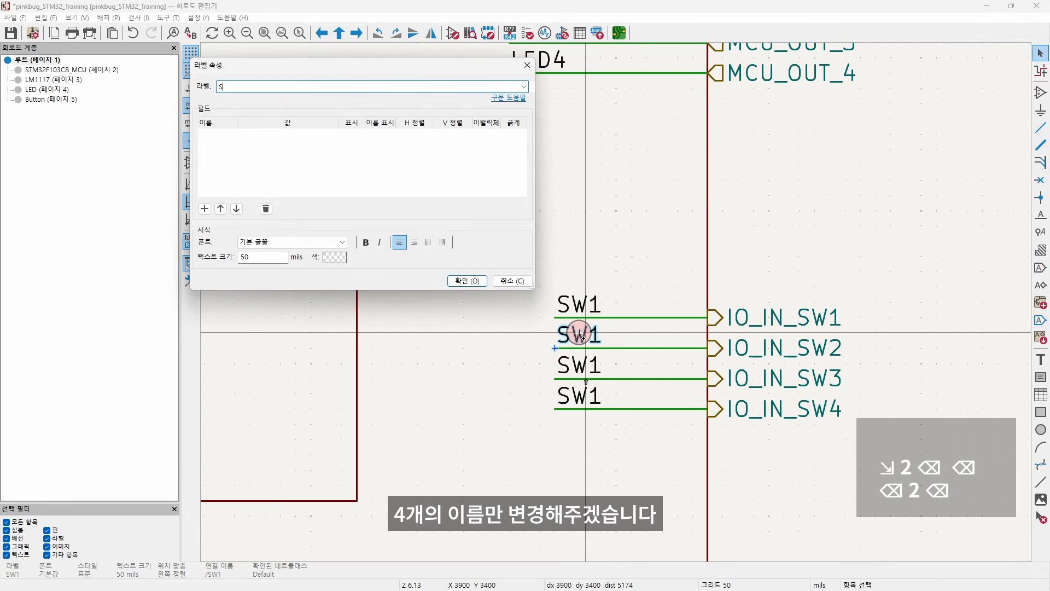
text(W2)
key(Return)
double_click(580, 366)
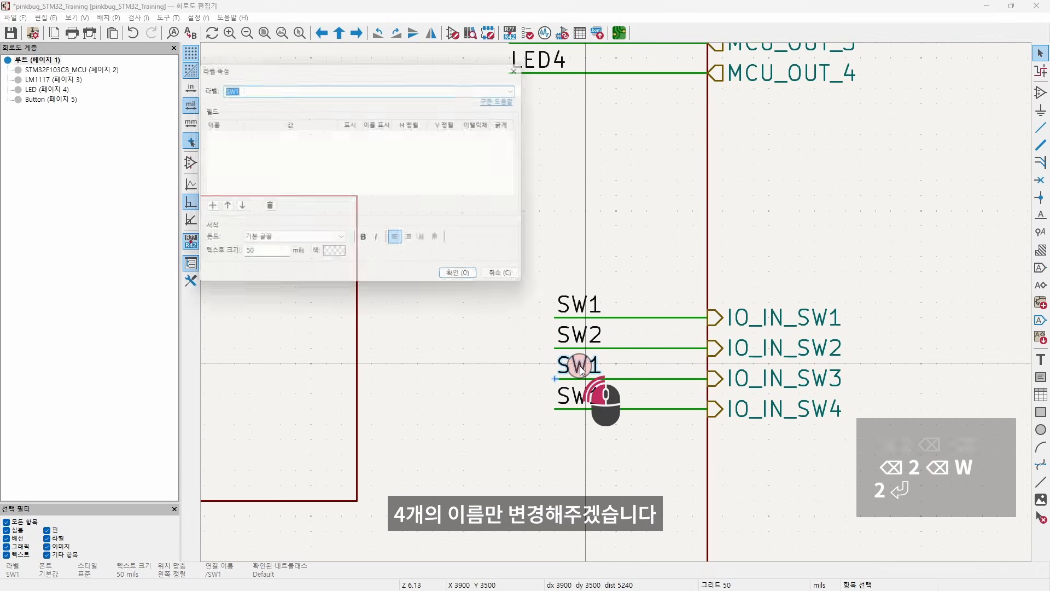
text(3)
key(Return)
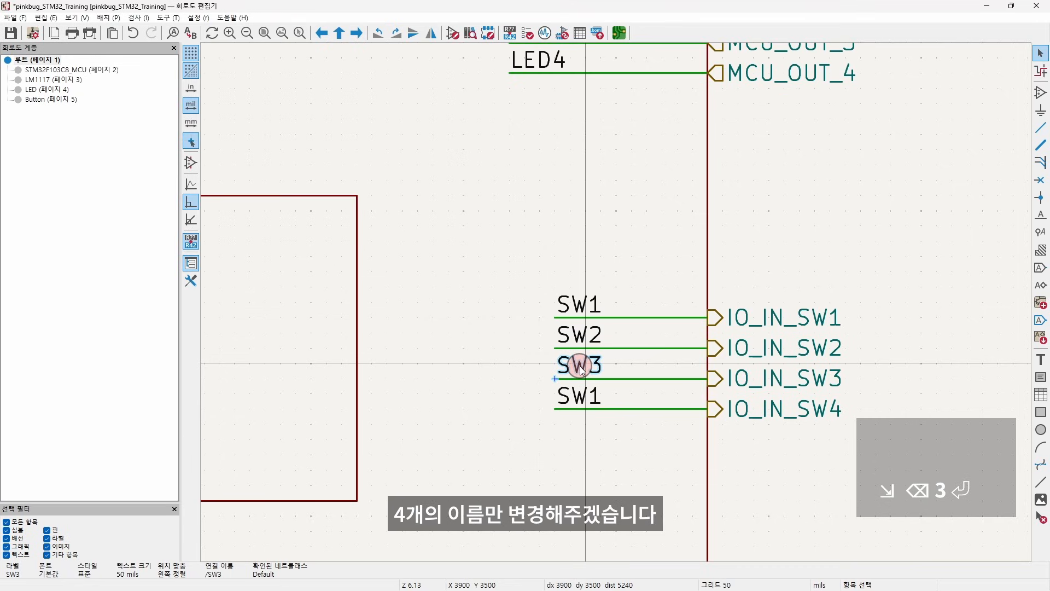
click(587, 401)
double_click(587, 402)
key(BackSpace)
text(4)
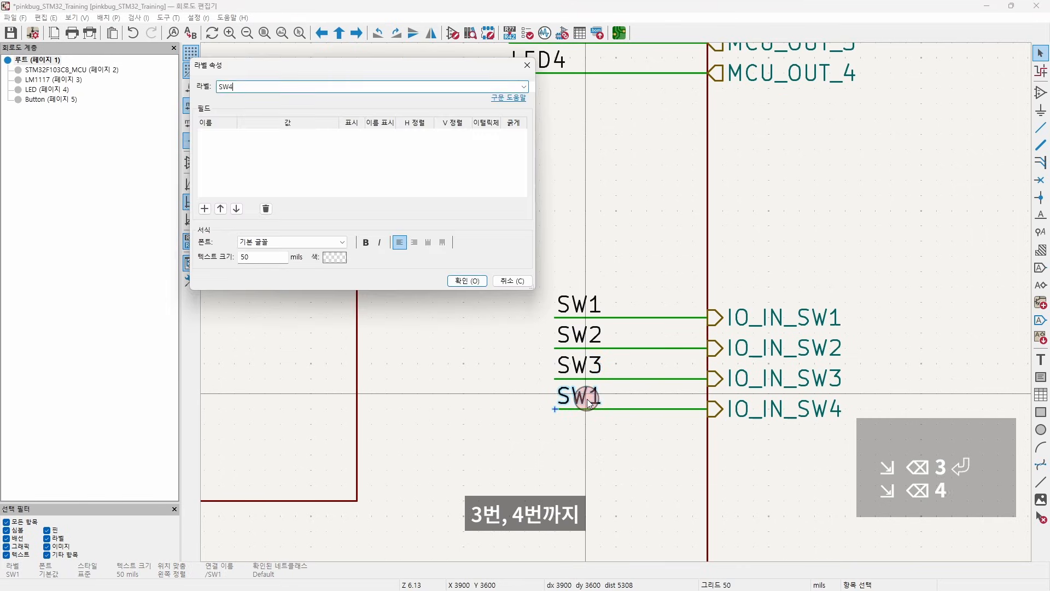
key(Return)
Copy the four labelled SW wires, mirror the copy horizontally and attach it to the Button sheet's IO_IN_SW1 to IO_IN_SW4 pins.
drag(618, 254, 614, 410)
key(ctrl+c)
scroll(615, 411, down, 2)
scroll(616, 303, down, 1)
middle_drag(628, 329, 618, 155)
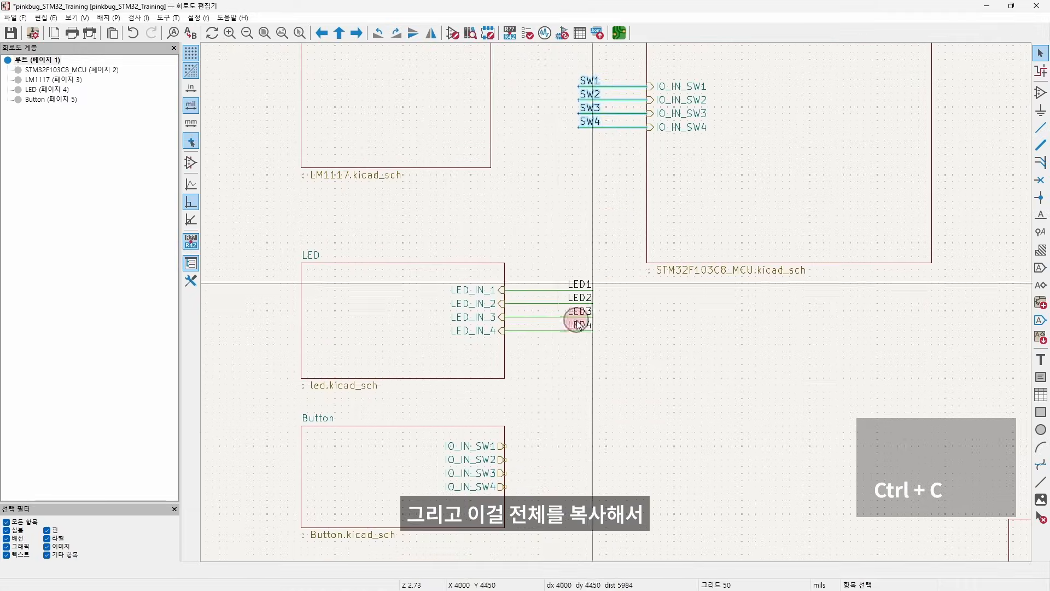
key(ctrl+v)
scroll(539, 458, up, 1)
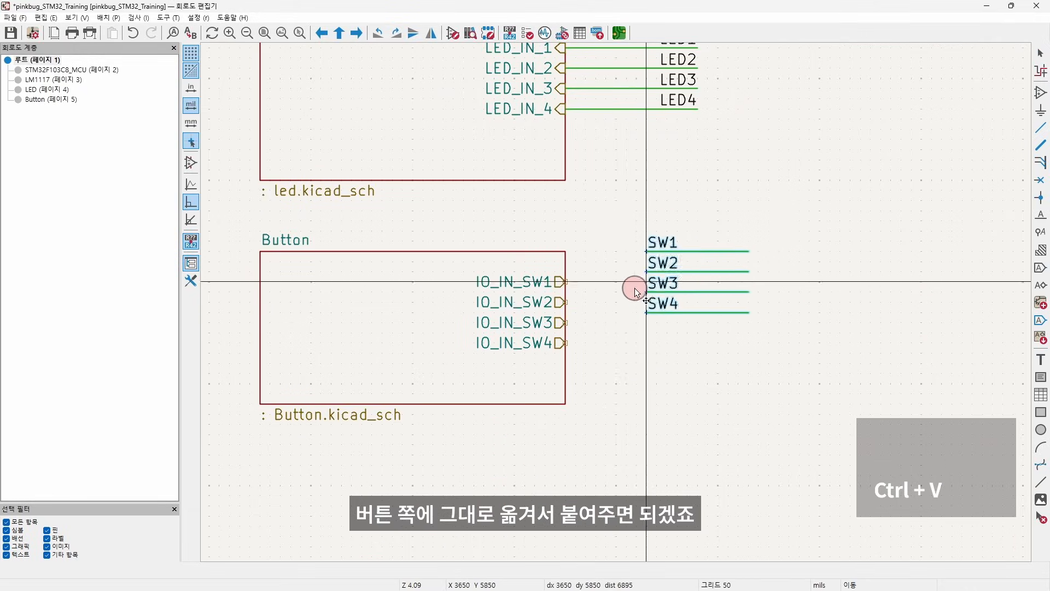
key(x)
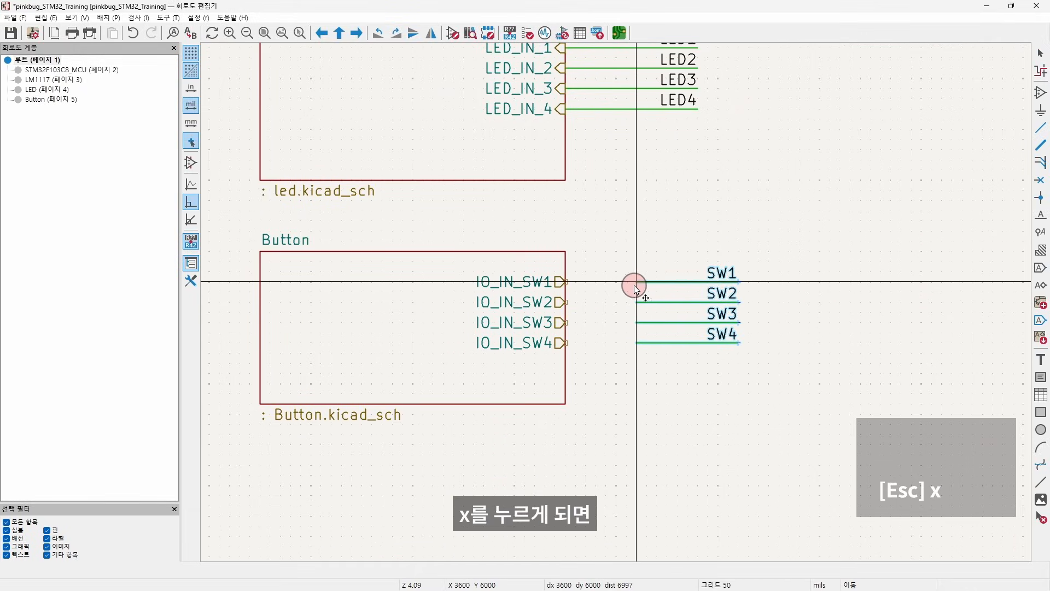
click(570, 285)
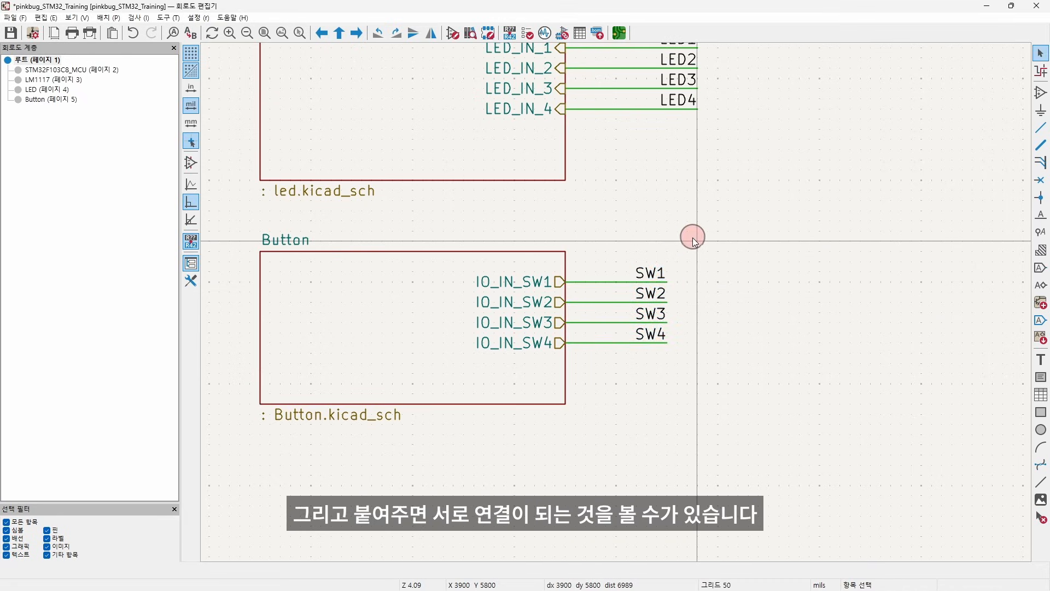
Open the Button sheet, examine the SW5 switch symbol on the IO_IN_SW4 circuit, and save the schematic.
middle_drag(692, 237, 593, 332)
scroll(652, 253, down, 3)
middle_drag(670, 228, 588, 363)
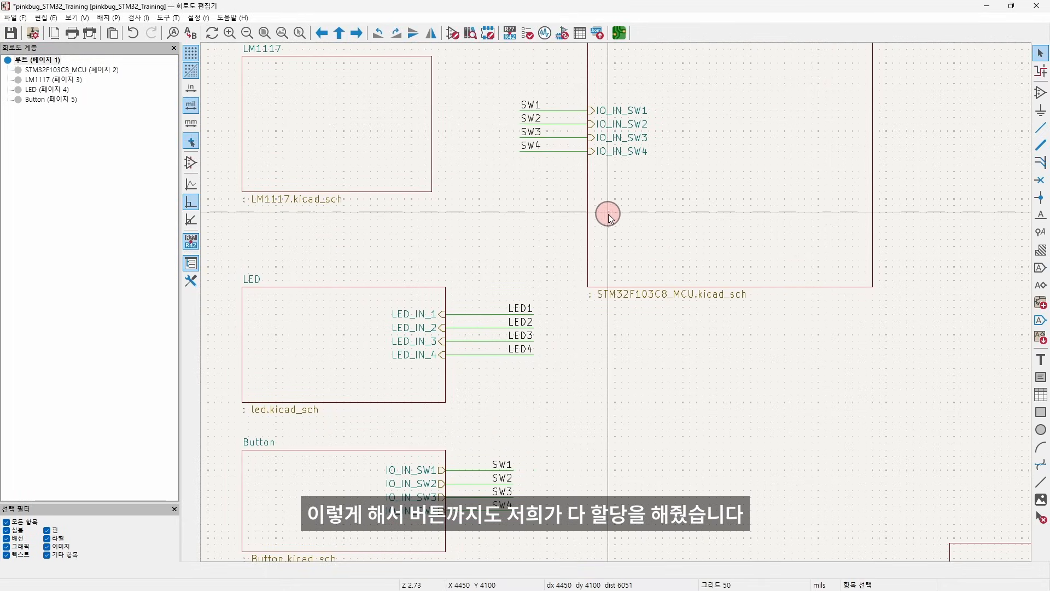
double_click(399, 475)
click(608, 353)
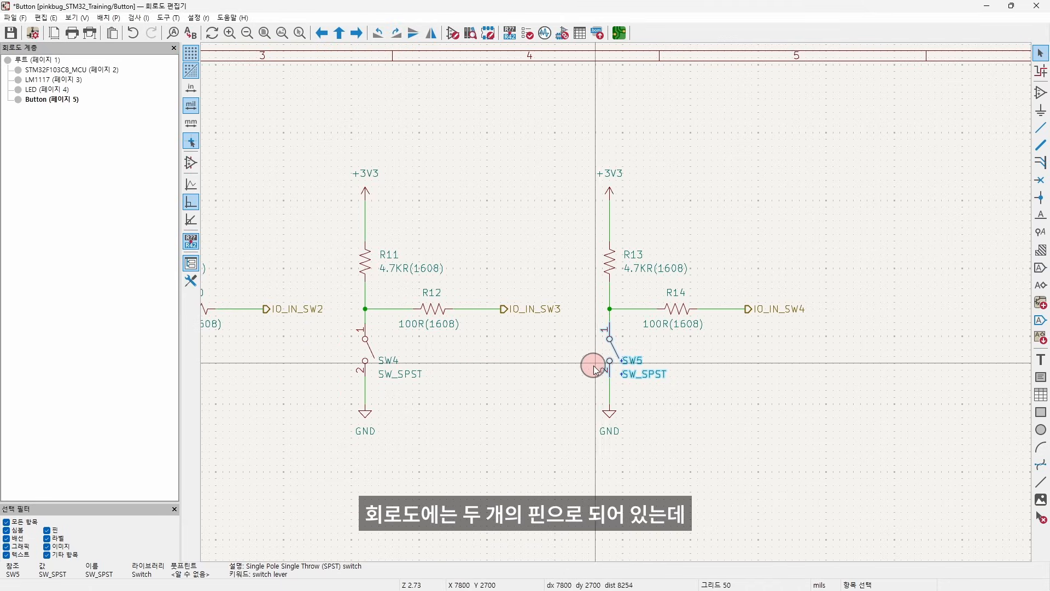
click(567, 374)
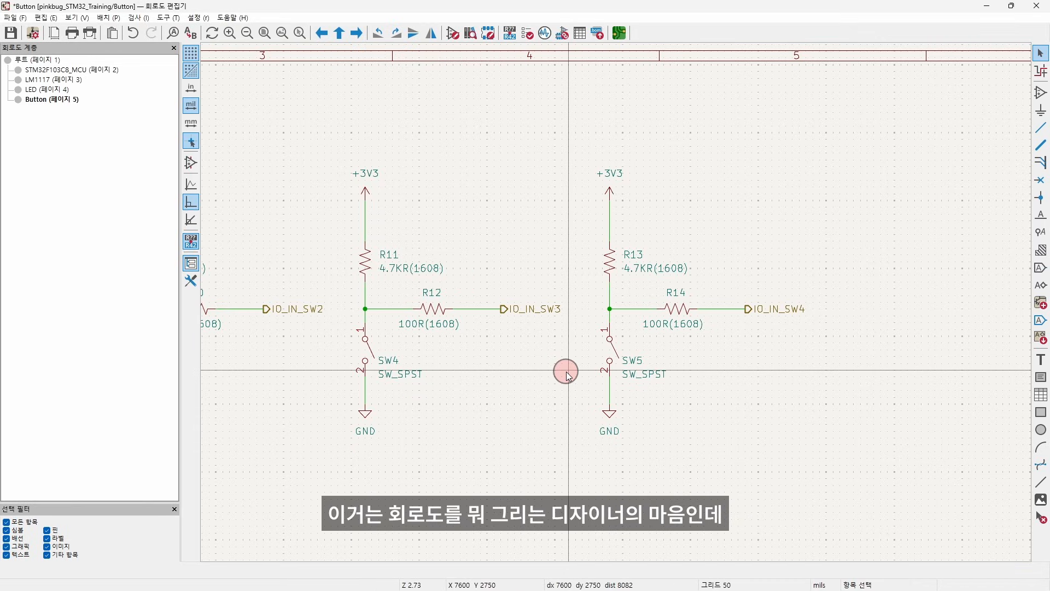
click(609, 346)
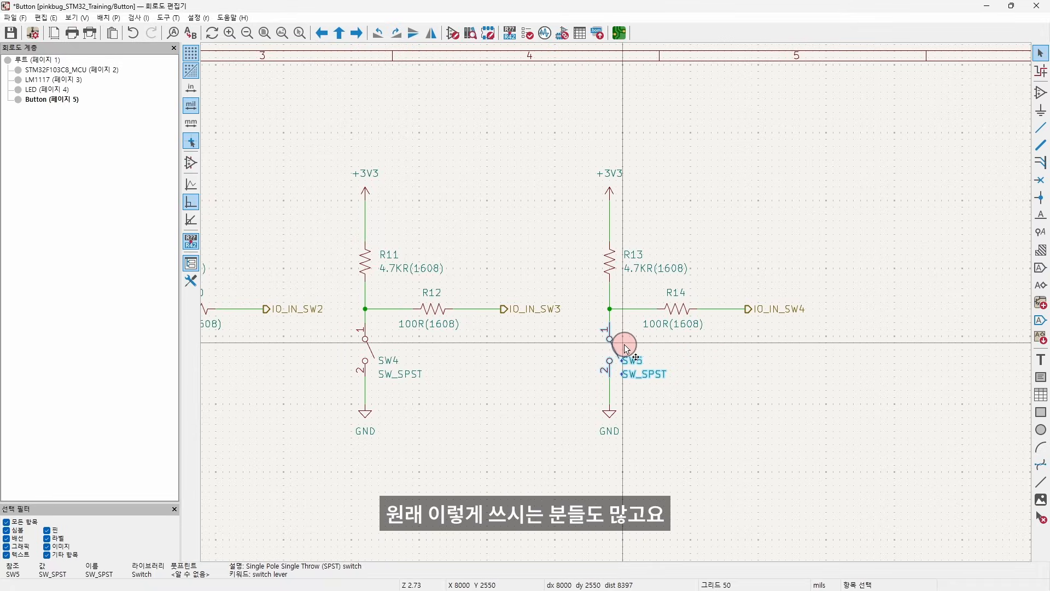
scroll(566, 368, down, 4)
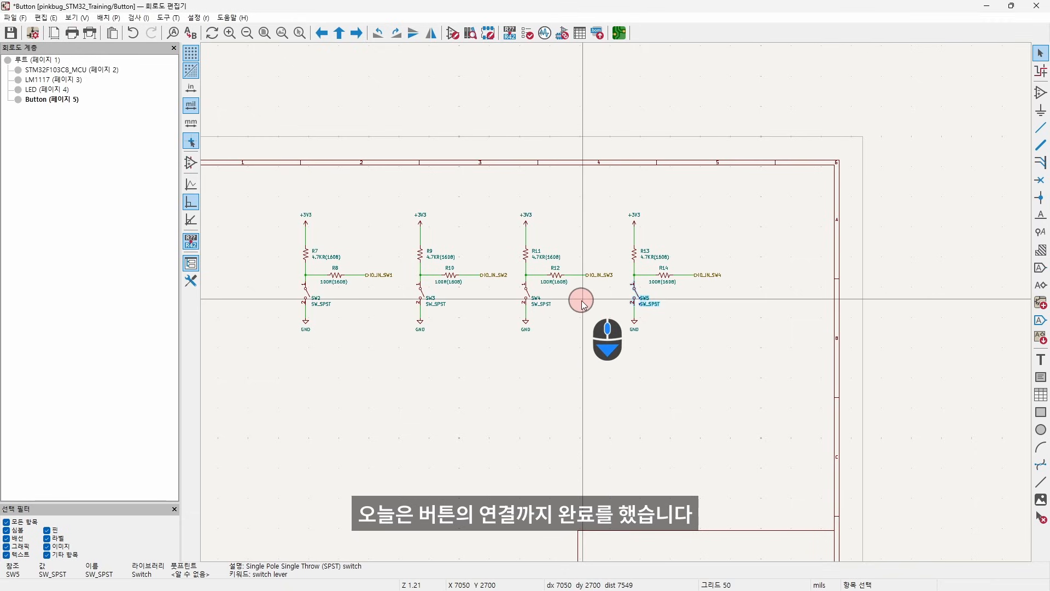
key(ctrl+s)
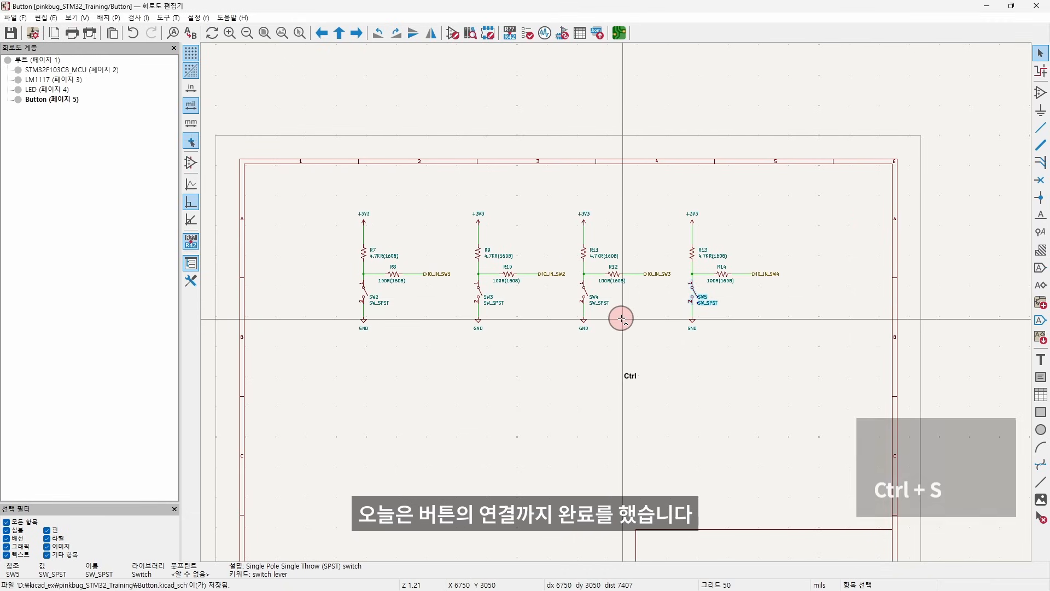